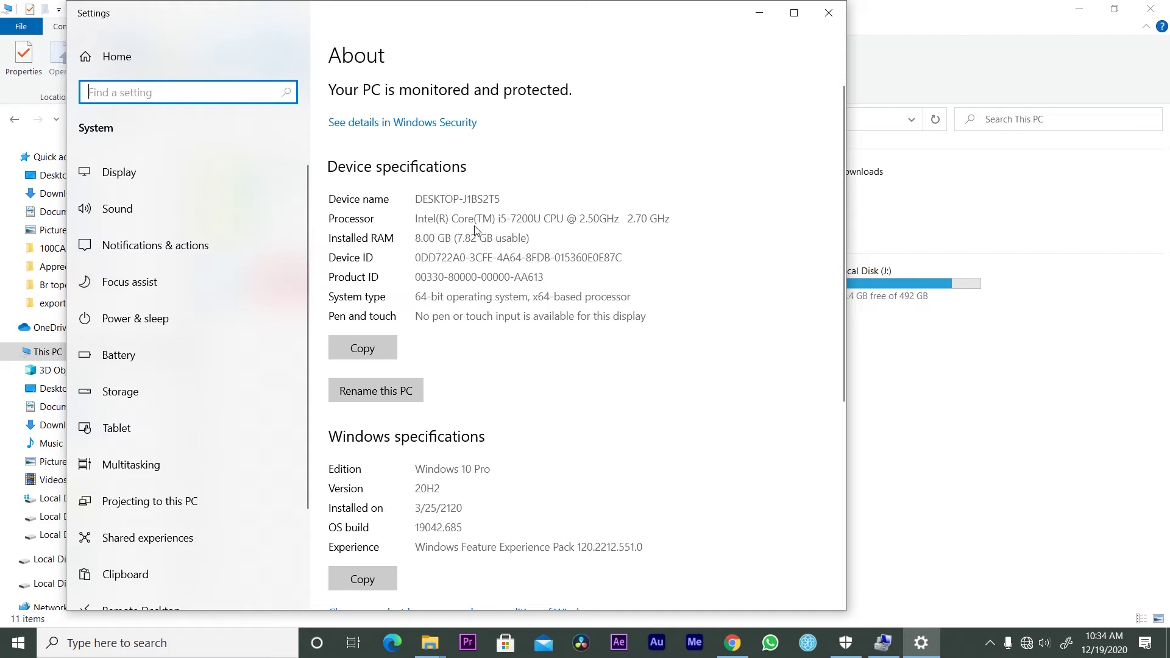
Highlight the i5-7200U processor model in Device specifications and start a Windows search.
{"action": "left_click_drag", "start_coordinate": [499, 222], "coordinate": [561, 228]}
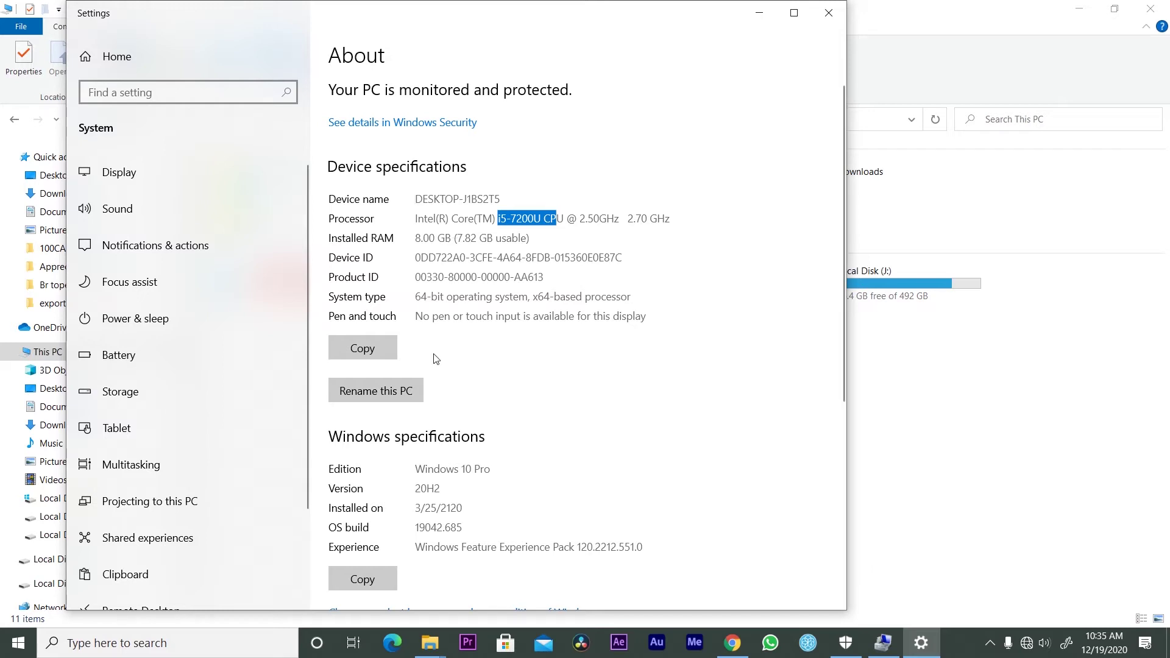
{"action": "left_click", "coordinate": [200, 653]}
Search for 'dxdiag', fixing the 'dxdig' typo, and run it to launch the DirectX Diagnostic Tool.
{"action": "type", "text": "dxdig"}
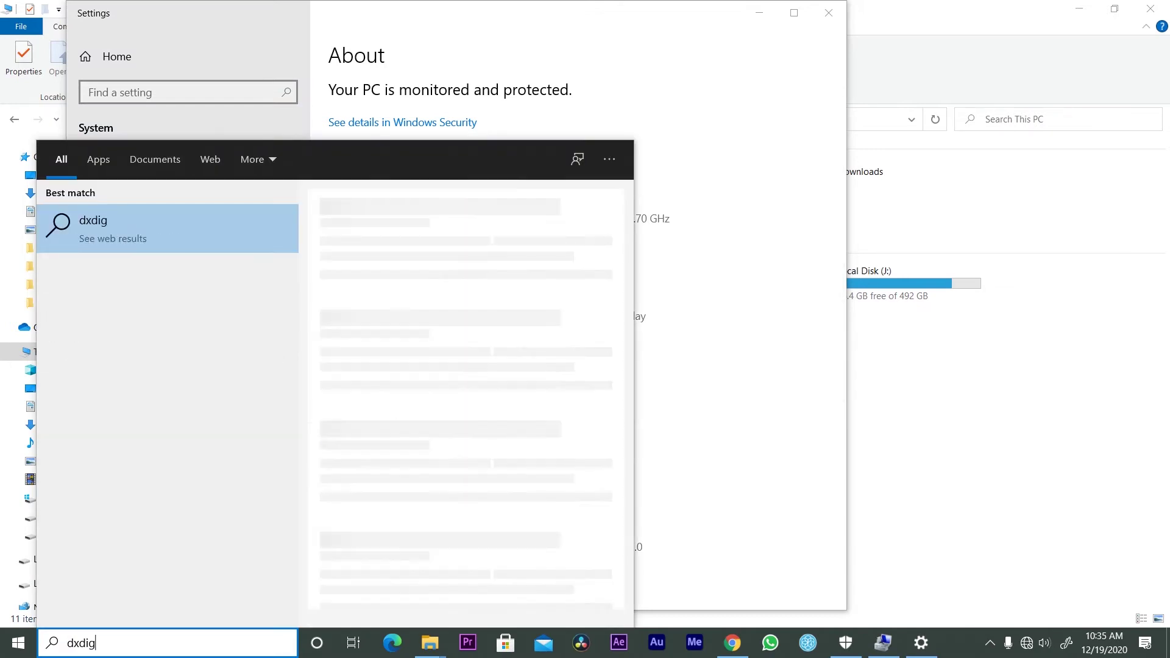
{"action": "key", "text": "BackSpace"}
{"action": "type", "text": "ag"}
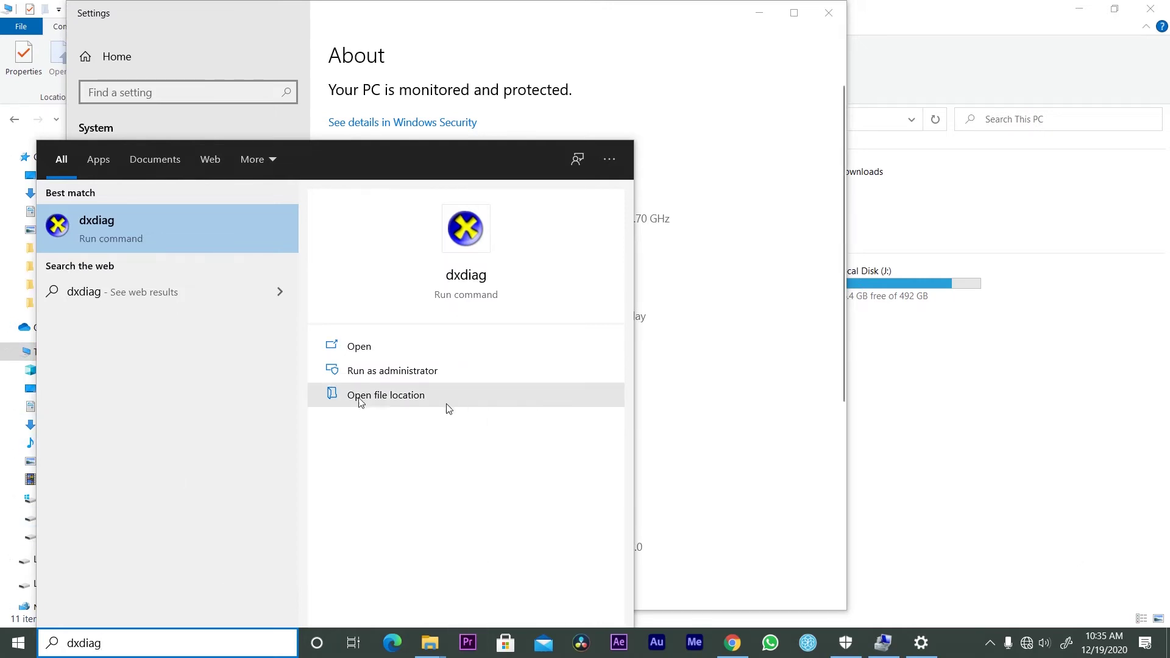
{"action": "left_click", "coordinate": [238, 223]}
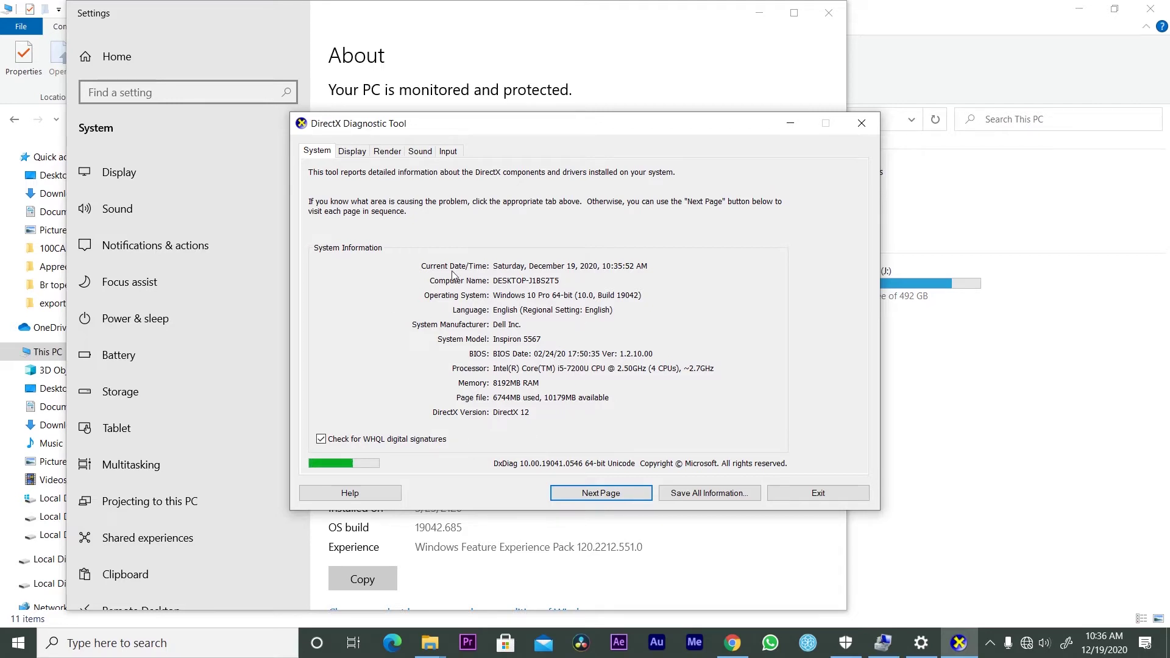
Review the Display tab showing Intel HD Graphics 620 and its driver details.
{"action": "left_click", "coordinate": [353, 153]}
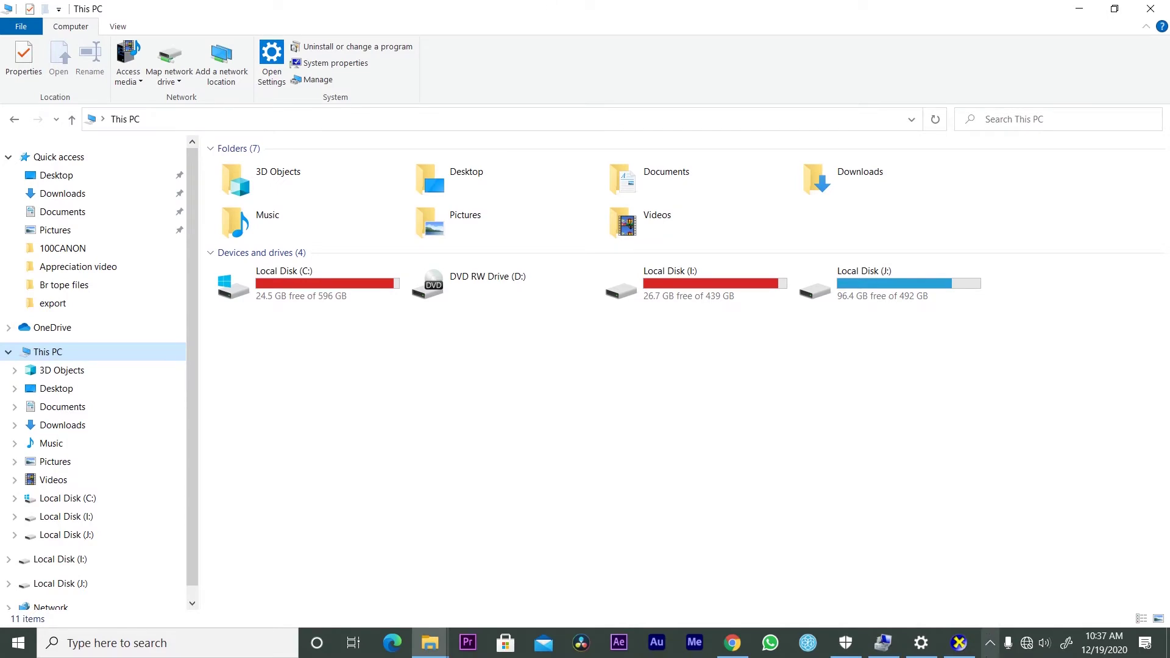
Show the desktop from the taskbar menu and bring up the desktop context menu.
{"action": "right_click", "coordinate": [990, 644]}
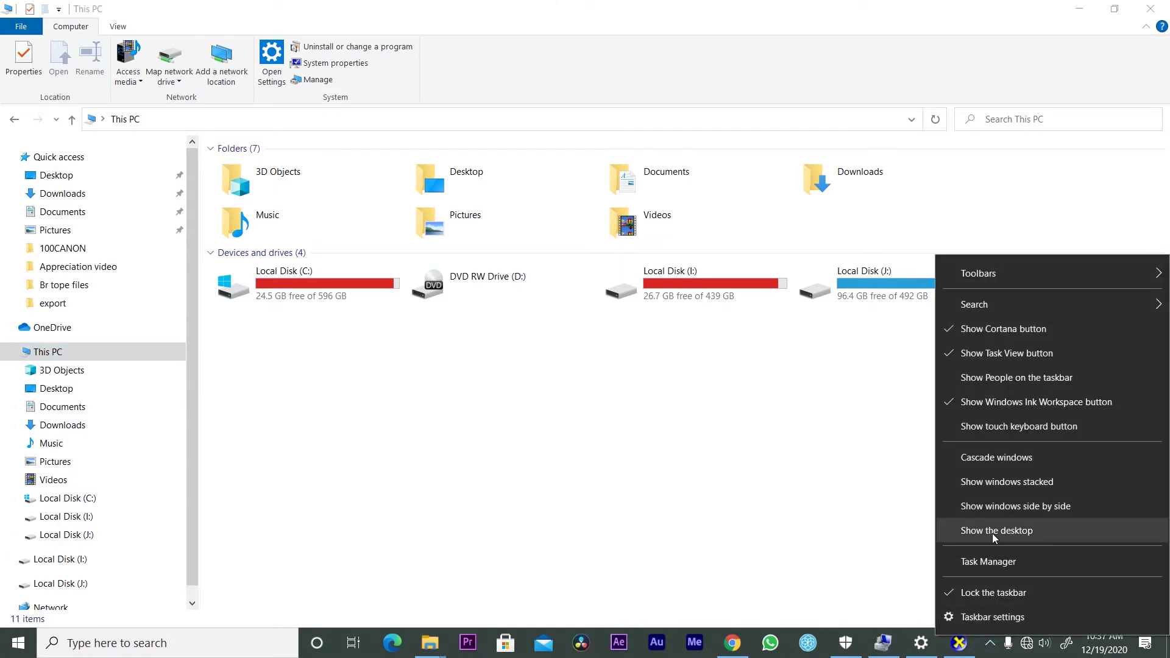
{"action": "left_click", "coordinate": [992, 532]}
{"action": "right_click", "coordinate": [511, 342]}
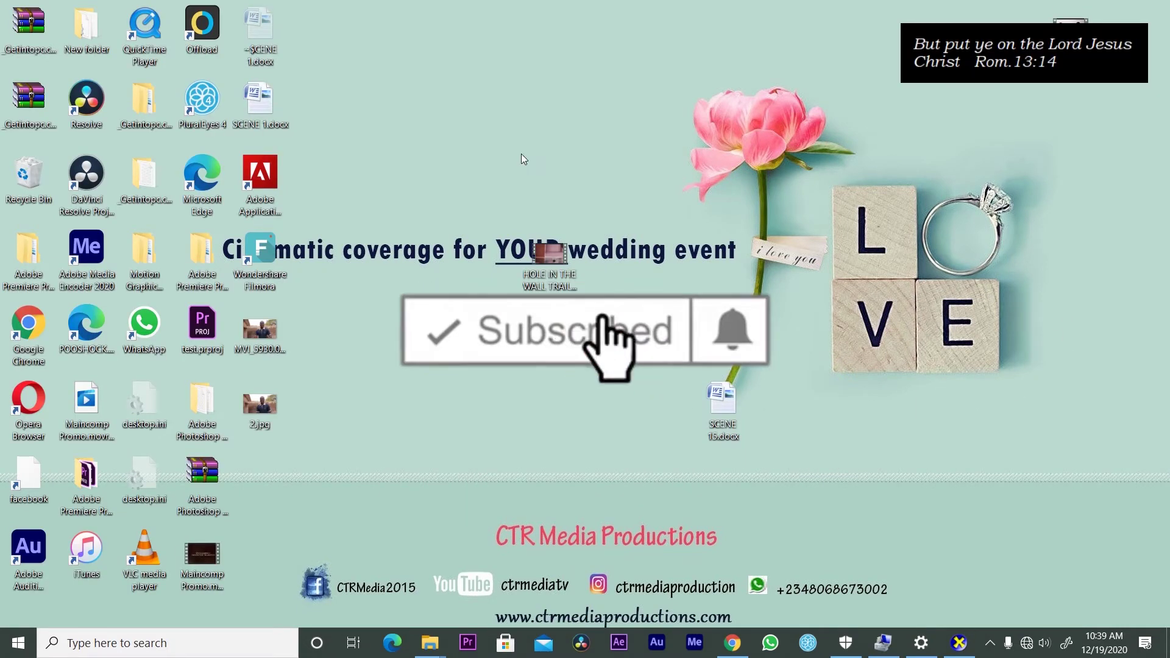
{"action": "right_click", "coordinate": [522, 159]}
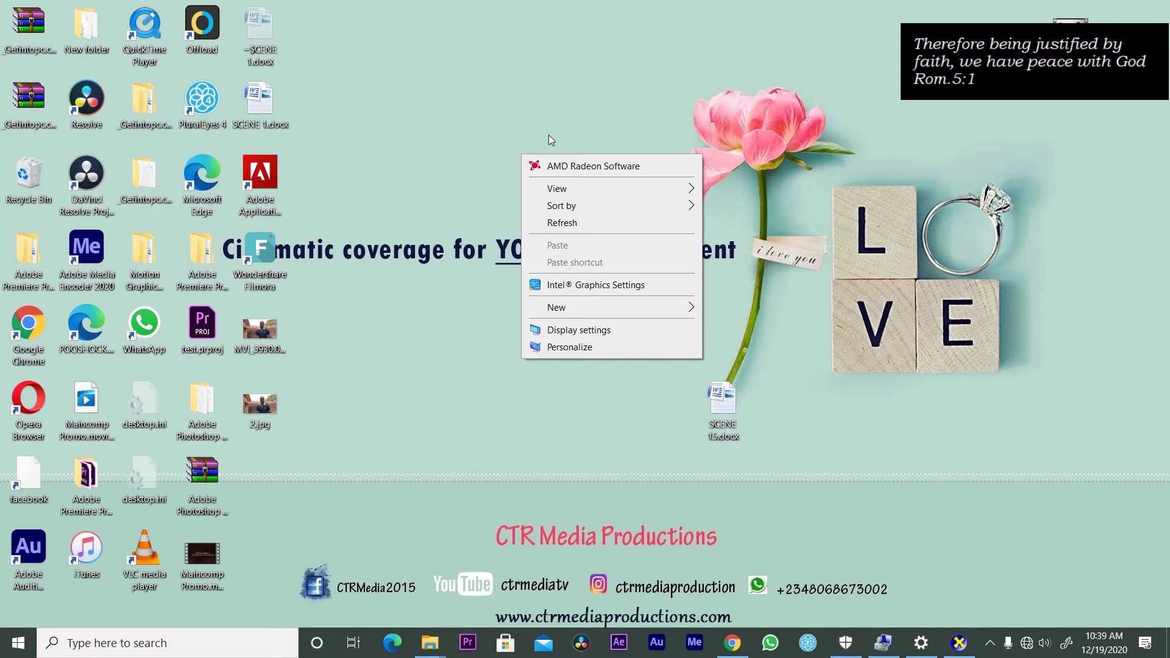
Launch AMD Radeon Software to see the R7 M440 GPU with 4096 MB VRAM, then minimize DxDiag again.
{"action": "left_click", "coordinate": [572, 173]}
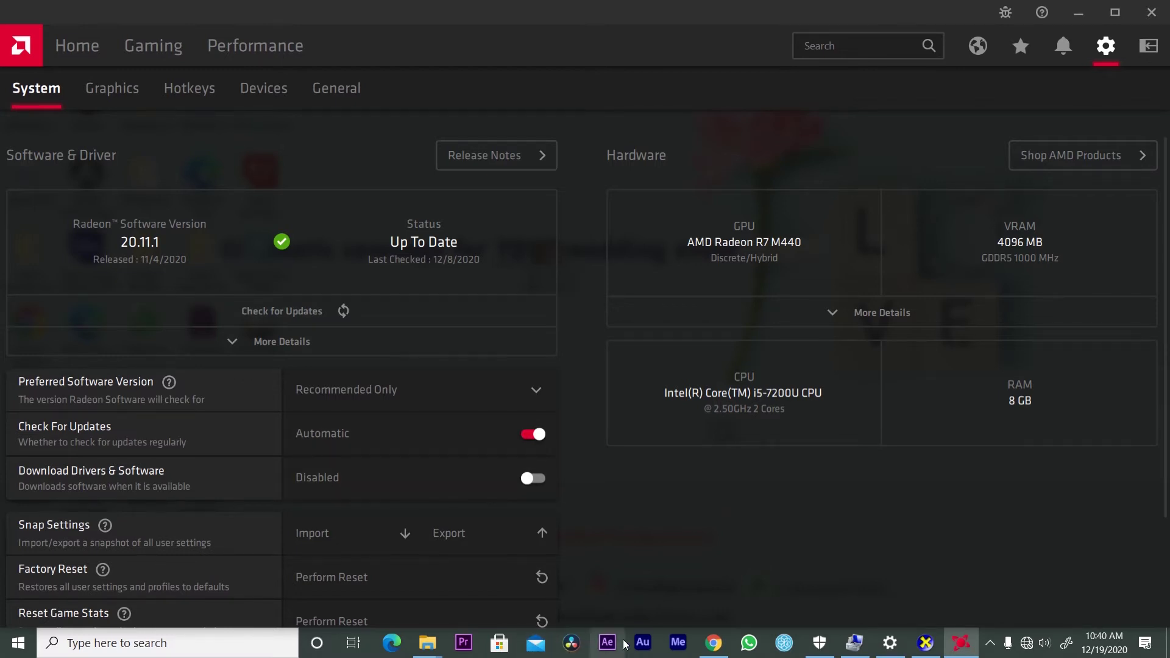
{"action": "left_click", "coordinate": [921, 645]}
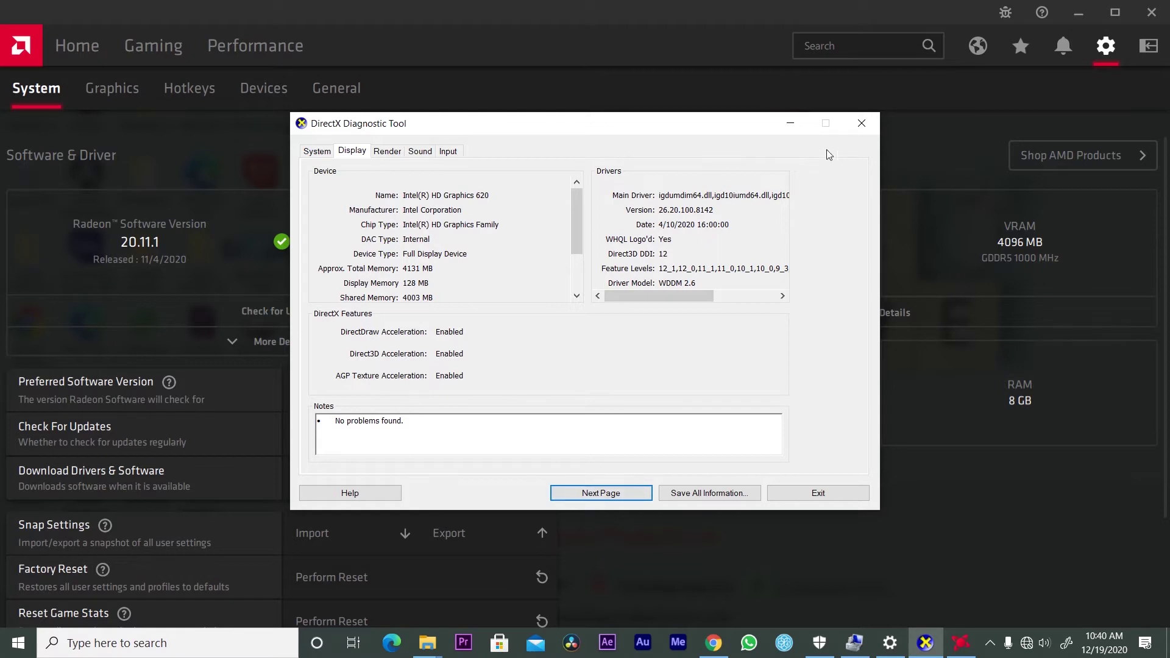
{"action": "left_click", "coordinate": [790, 123]}
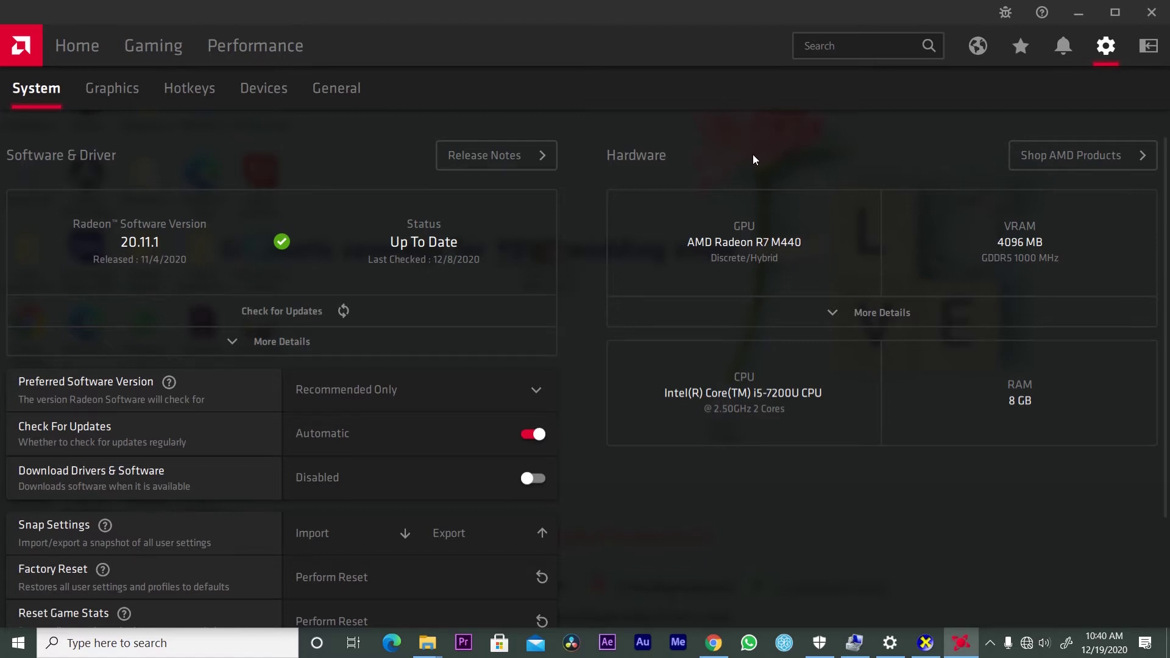
Minimize Radeon Software and refresh the desktop four times from its context menu.
{"action": "left_click", "coordinate": [1079, 14]}
{"action": "right_click", "coordinate": [516, 64]}
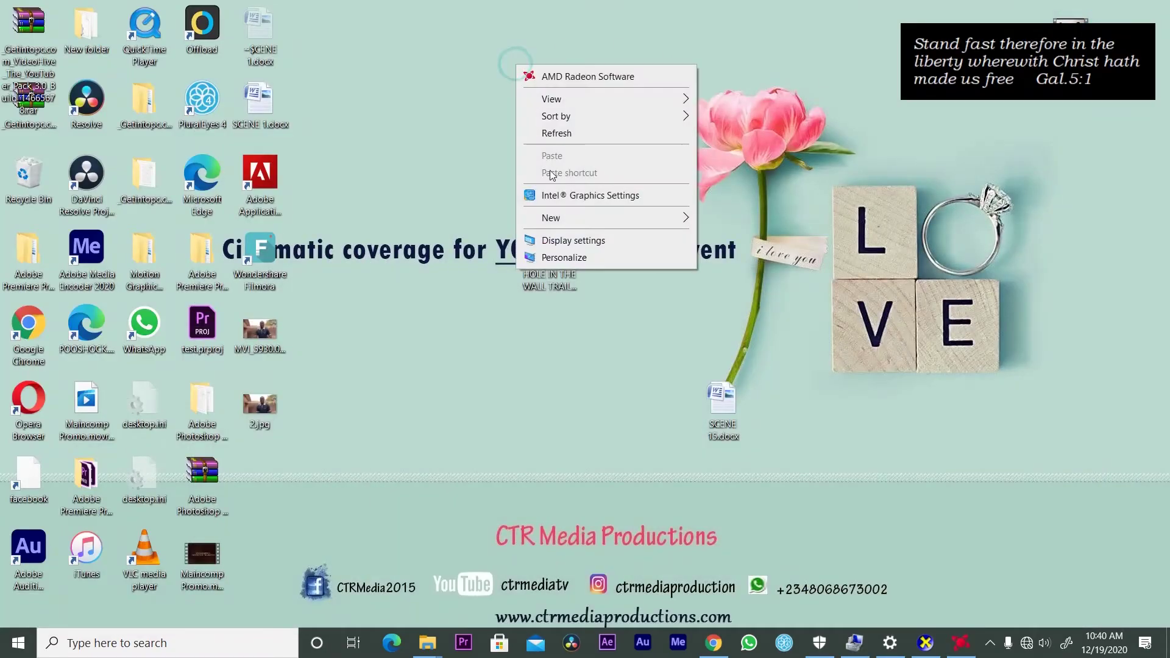
{"action": "left_click", "coordinate": [546, 131]}
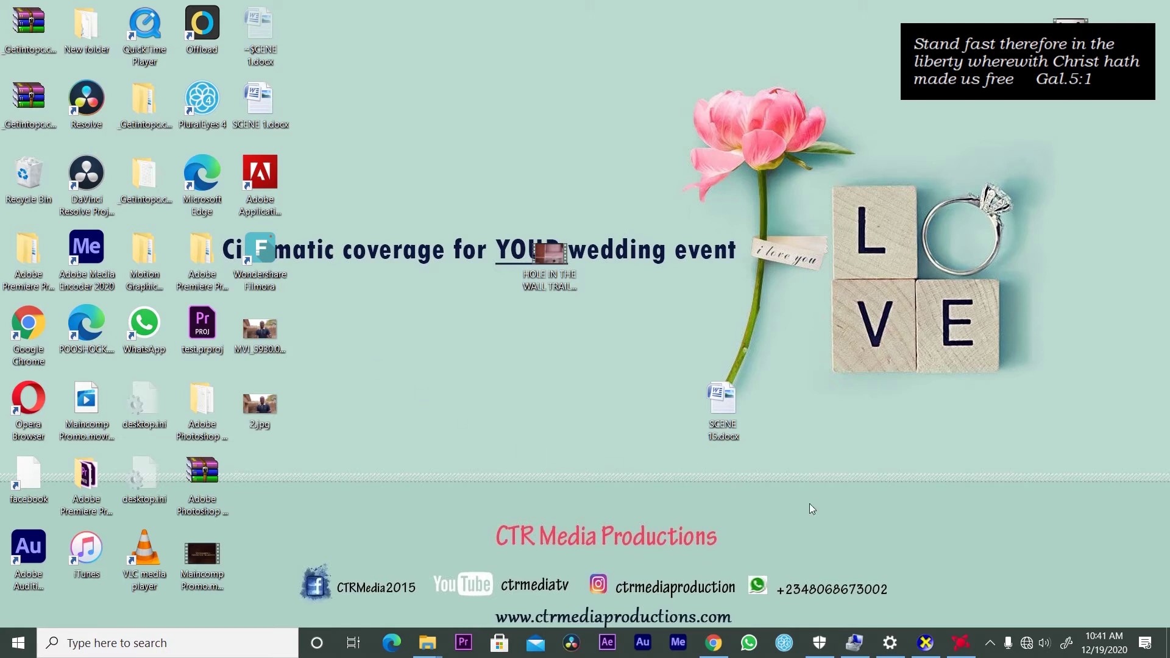
{"action": "right_click", "coordinate": [430, 325]}
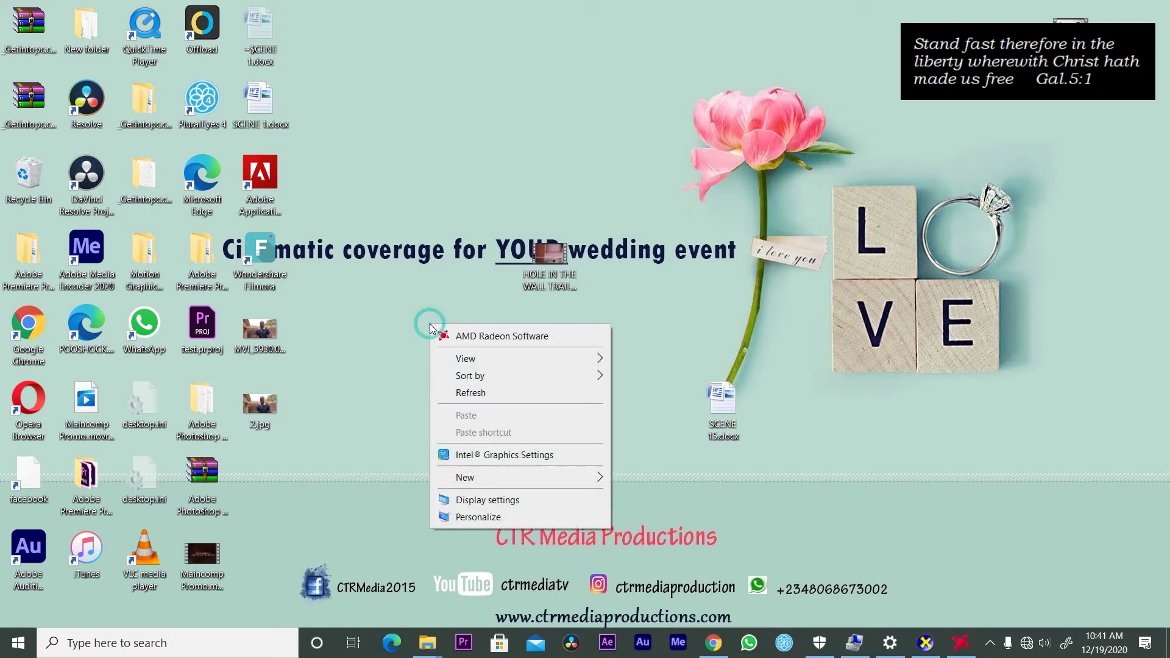
{"action": "left_click", "coordinate": [466, 393]}
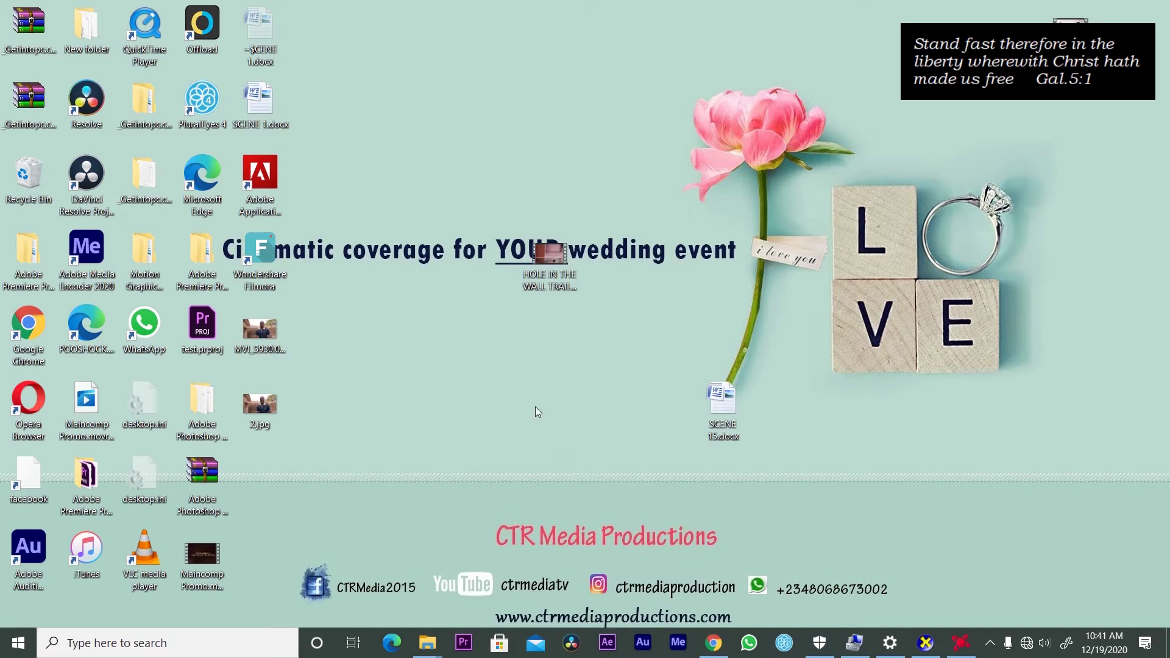
{"action": "right_click", "coordinate": [511, 401]}
{"action": "left_click", "coordinate": [551, 470]}
{"action": "right_click", "coordinate": [456, 122]}
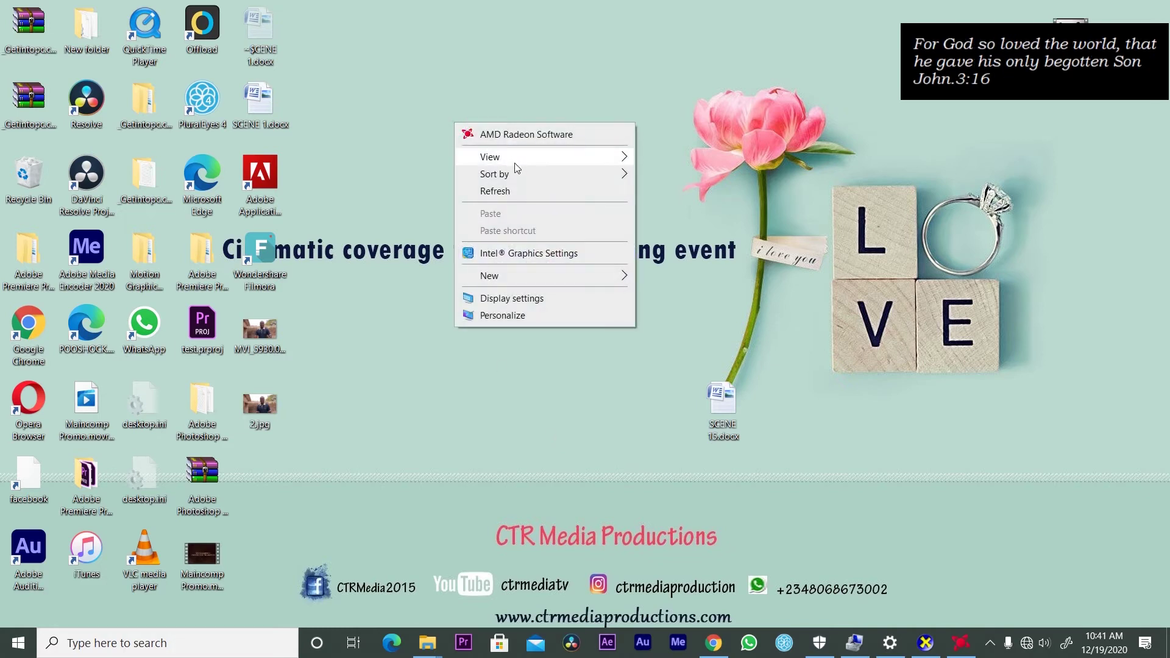
{"action": "left_click", "coordinate": [510, 190]}
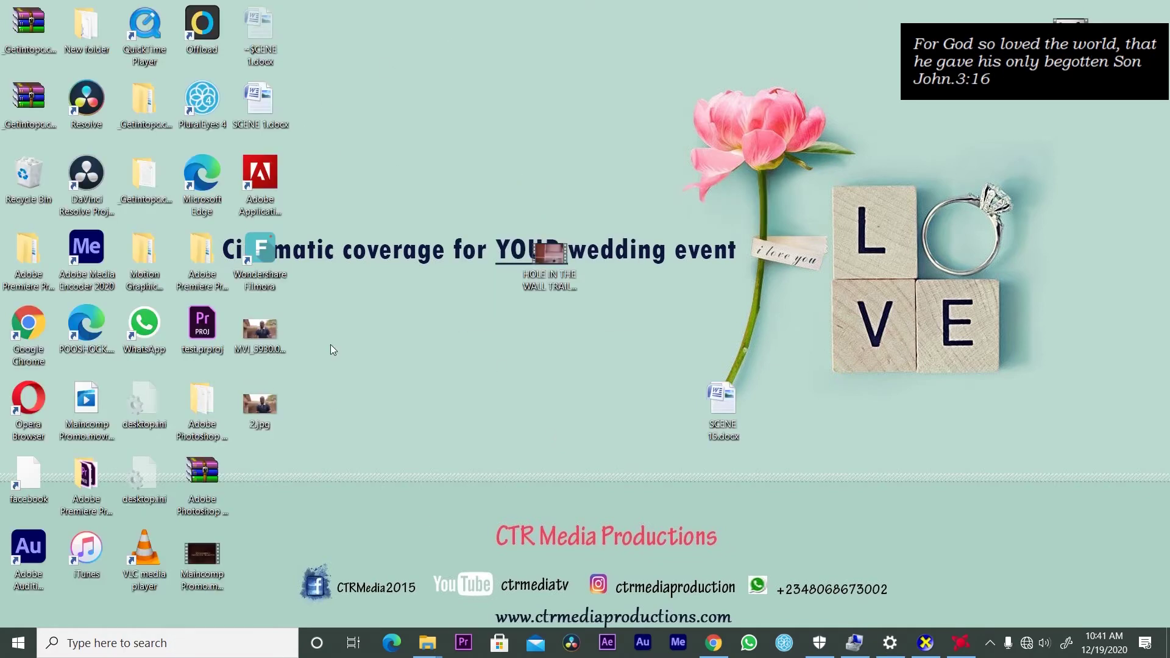
Launch After Effects 2020 and dismiss the insufficient disk cache warning with OK.
{"action": "left_click", "coordinate": [608, 643]}
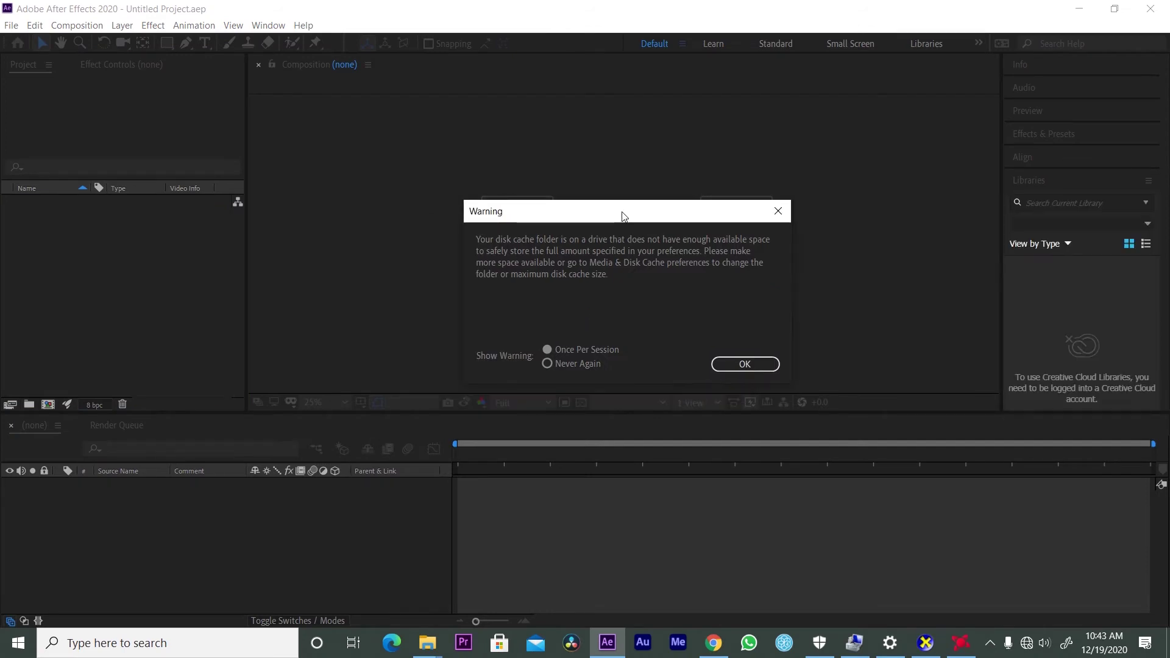
{"action": "left_click", "coordinate": [767, 361]}
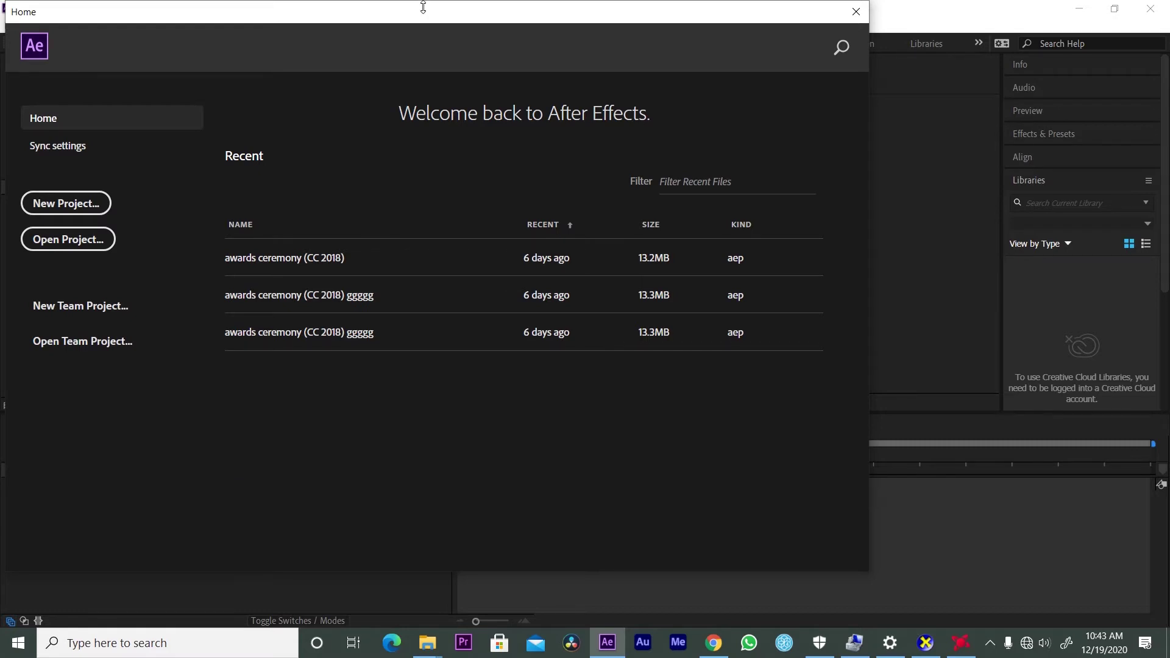
Move the Home window aside and start a new empty project.
{"action": "left_click_drag", "start_coordinate": [378, 18], "coordinate": [539, 28]}
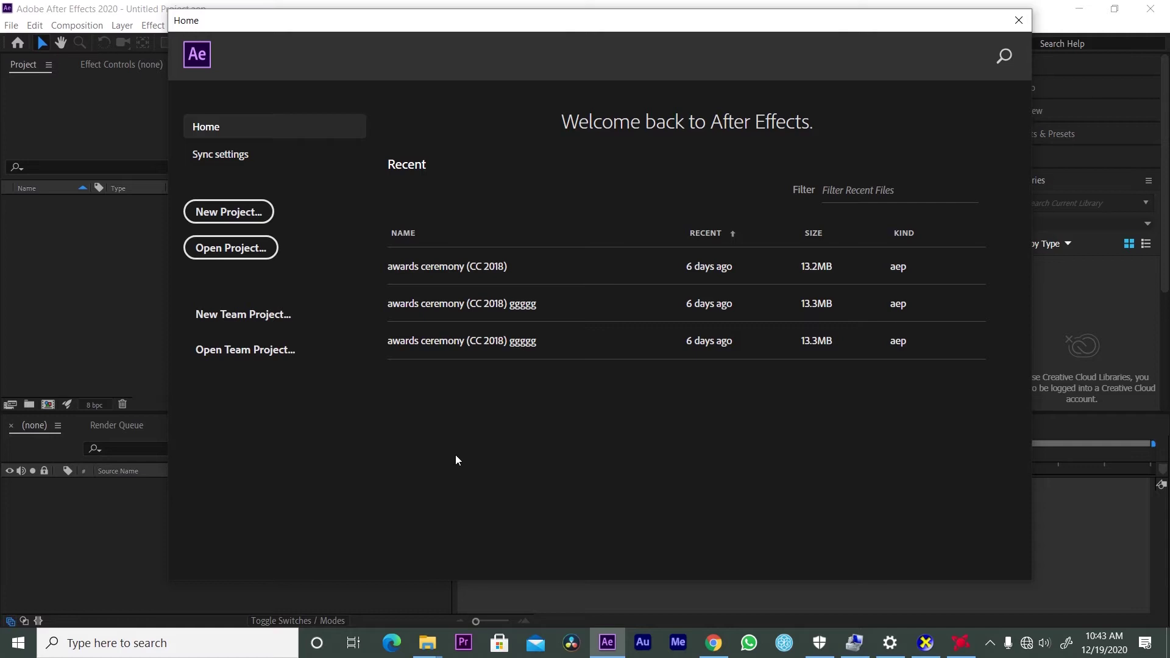
{"action": "left_click", "coordinate": [233, 213]}
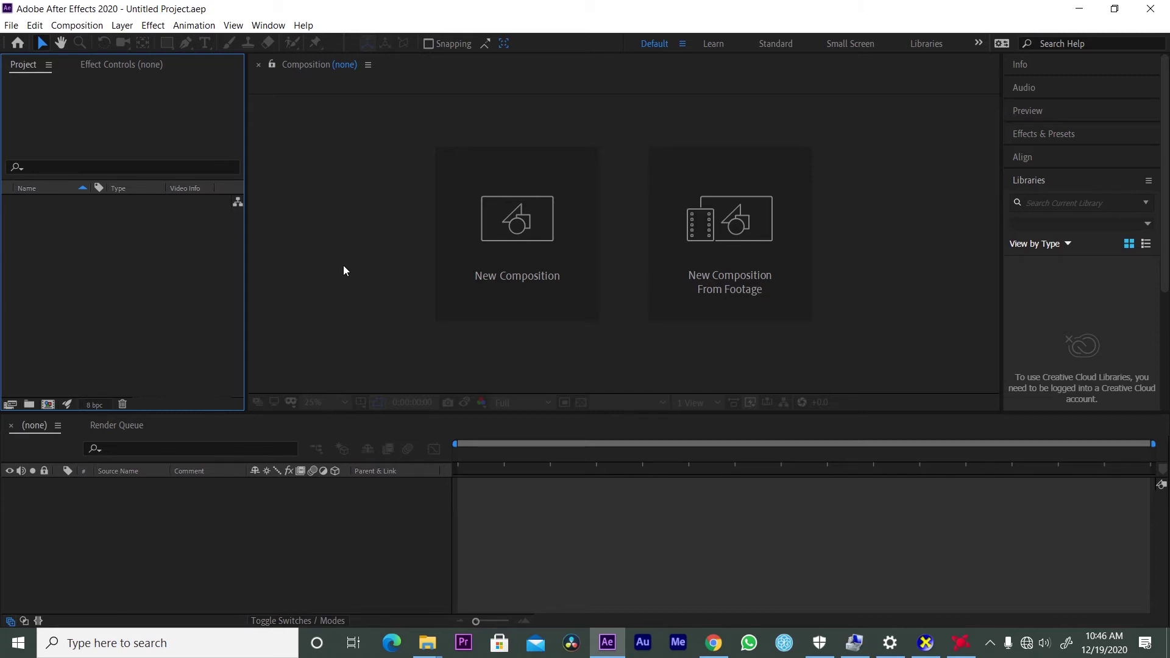
Activate the Project, Composition and Timeline panels in turn, ending on the empty Project panel.
{"action": "left_click", "coordinate": [373, 517]}
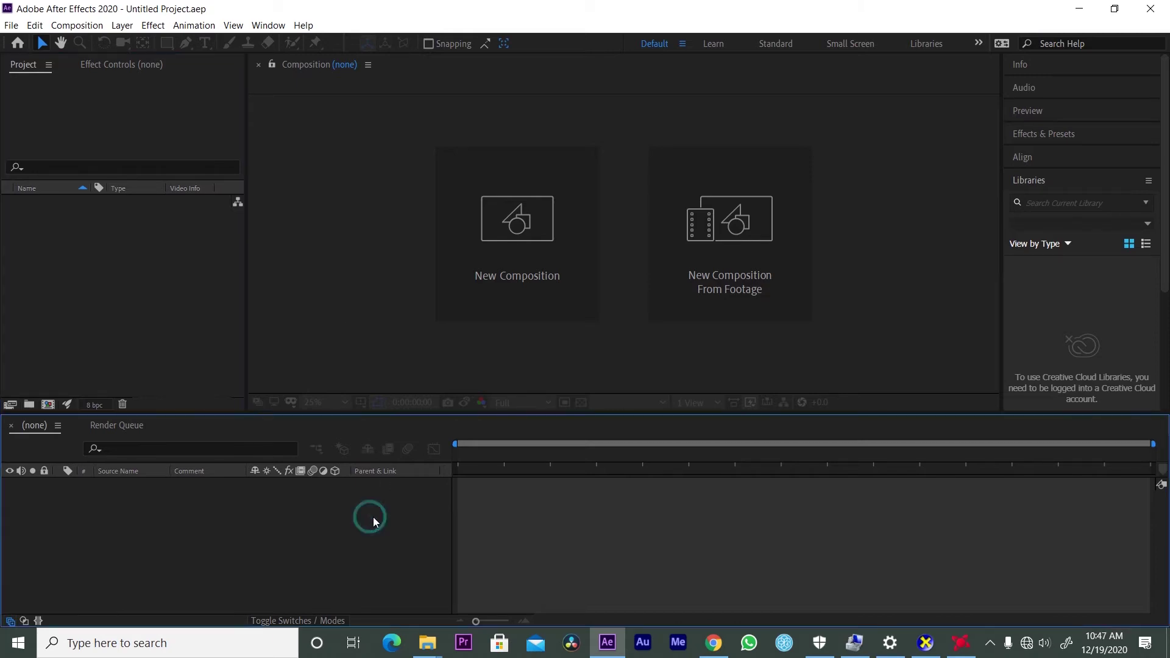
{"action": "left_click", "coordinate": [331, 197]}
{"action": "left_click", "coordinate": [182, 262]}
{"action": "left_click", "coordinate": [1109, 323]}
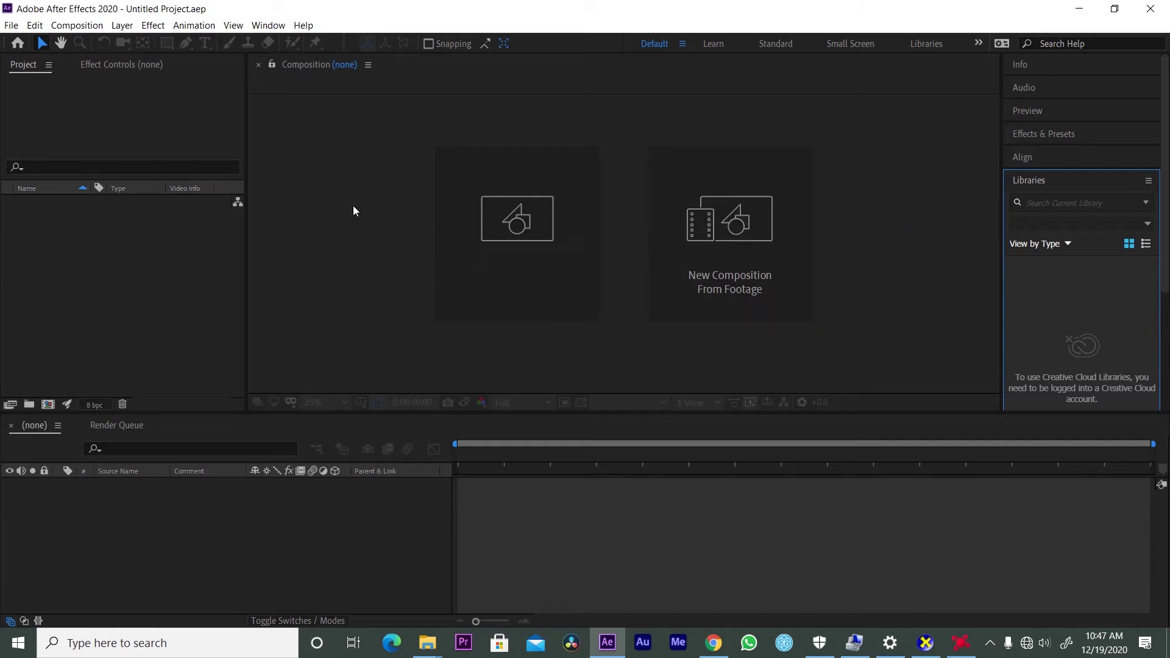
{"action": "left_click", "coordinate": [114, 327]}
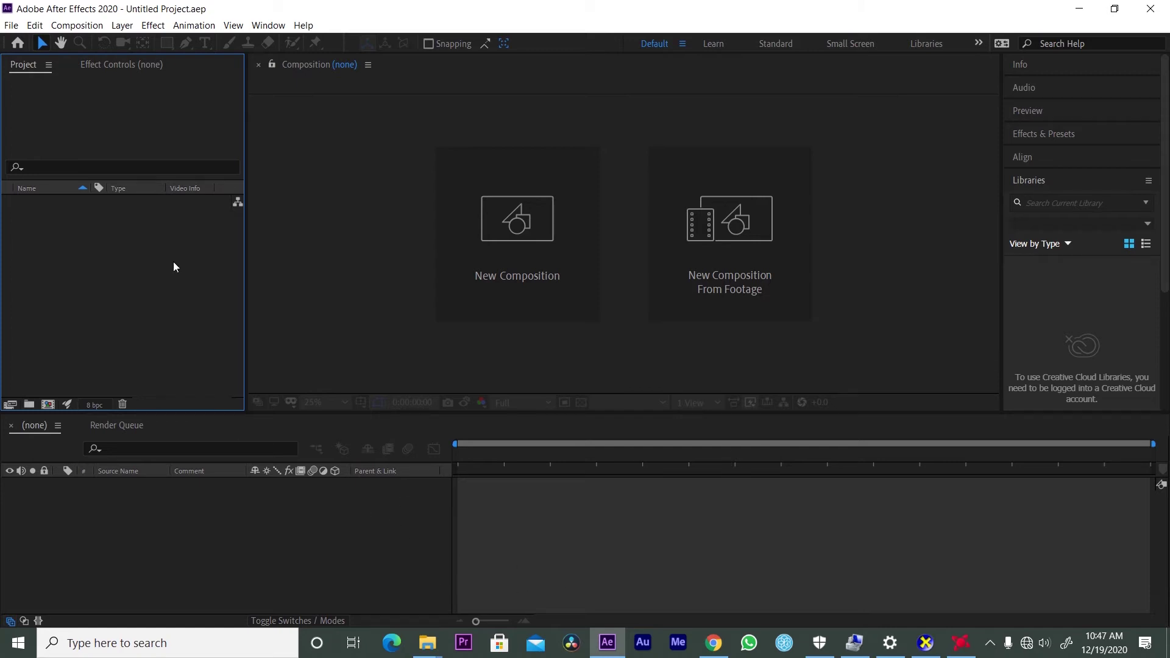
{"action": "left_click", "coordinate": [316, 268]}
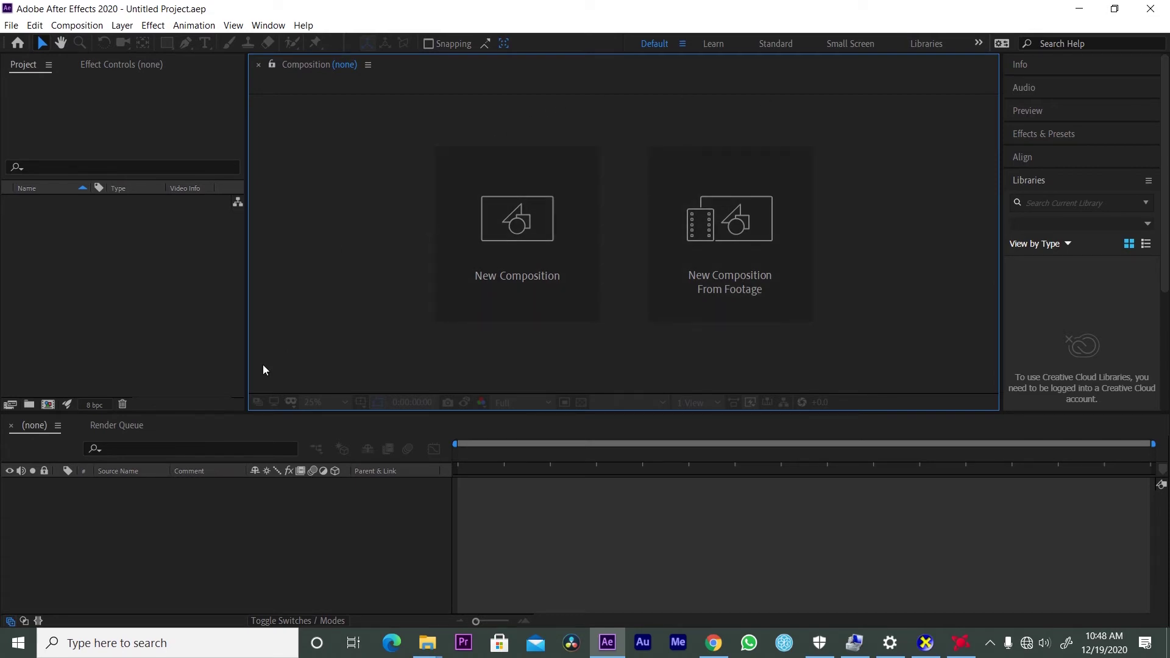
{"action": "left_click", "coordinate": [338, 548]}
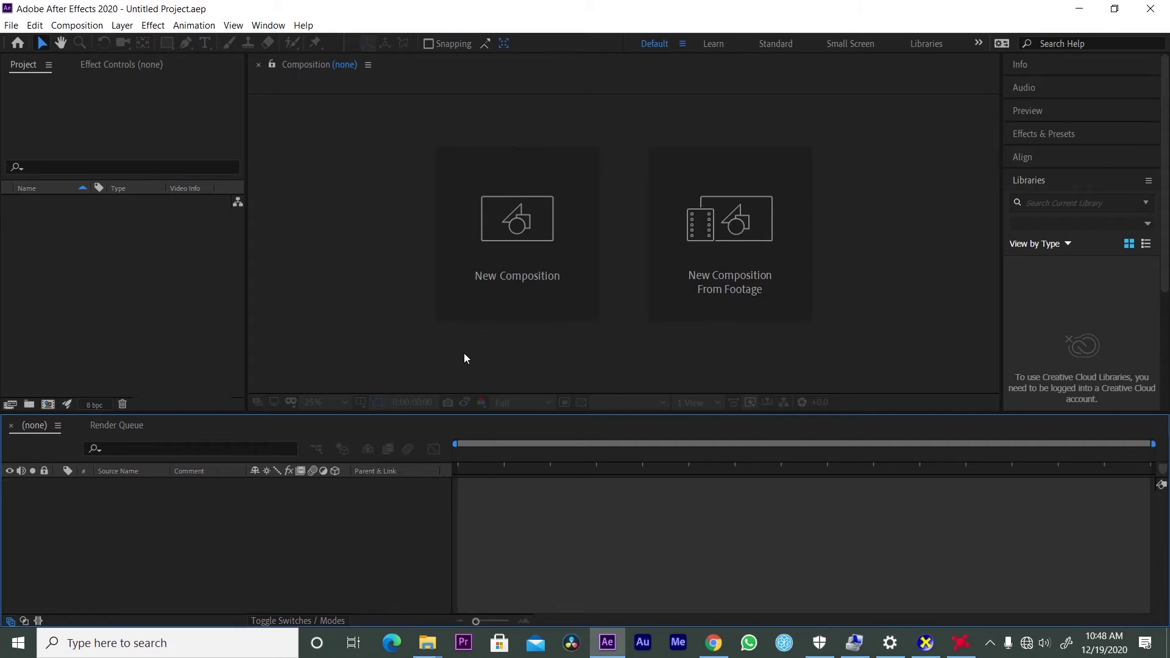
{"action": "left_click", "coordinate": [215, 322]}
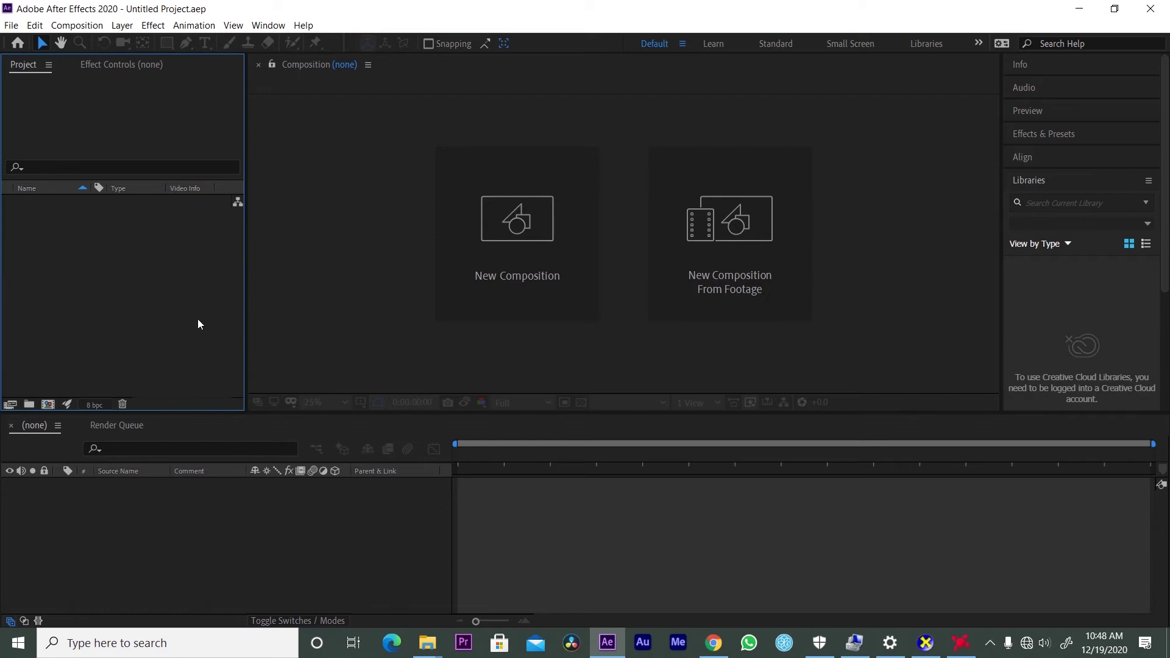
{"action": "right_click", "coordinate": [145, 307]}
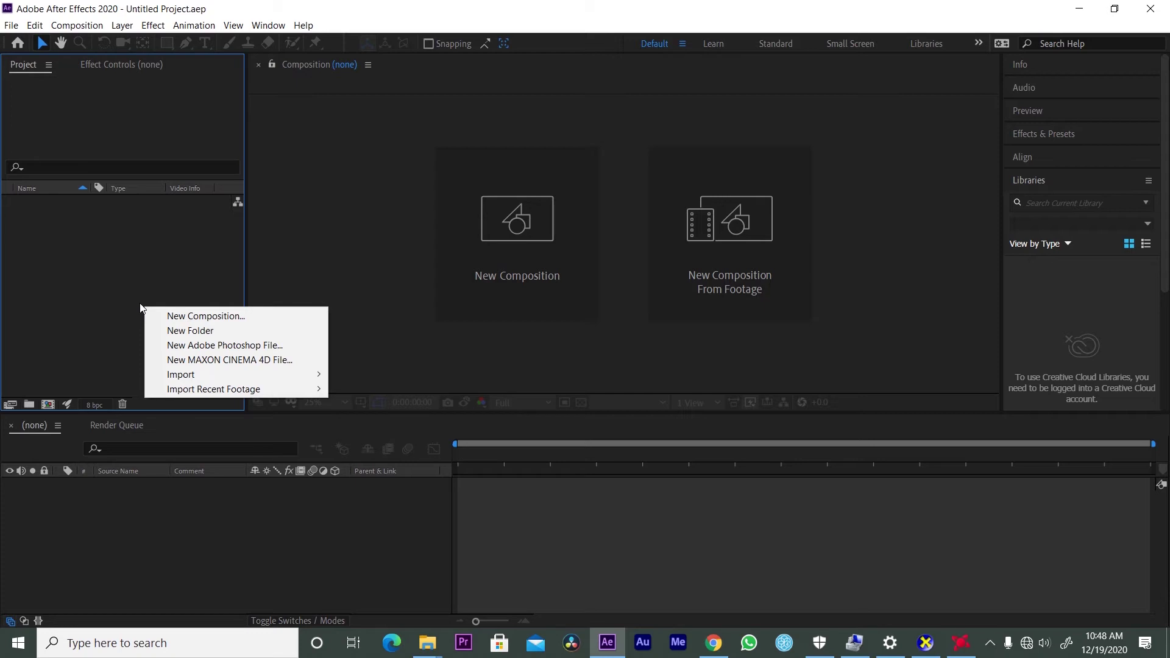
{"action": "right_click", "coordinate": [123, 273]}
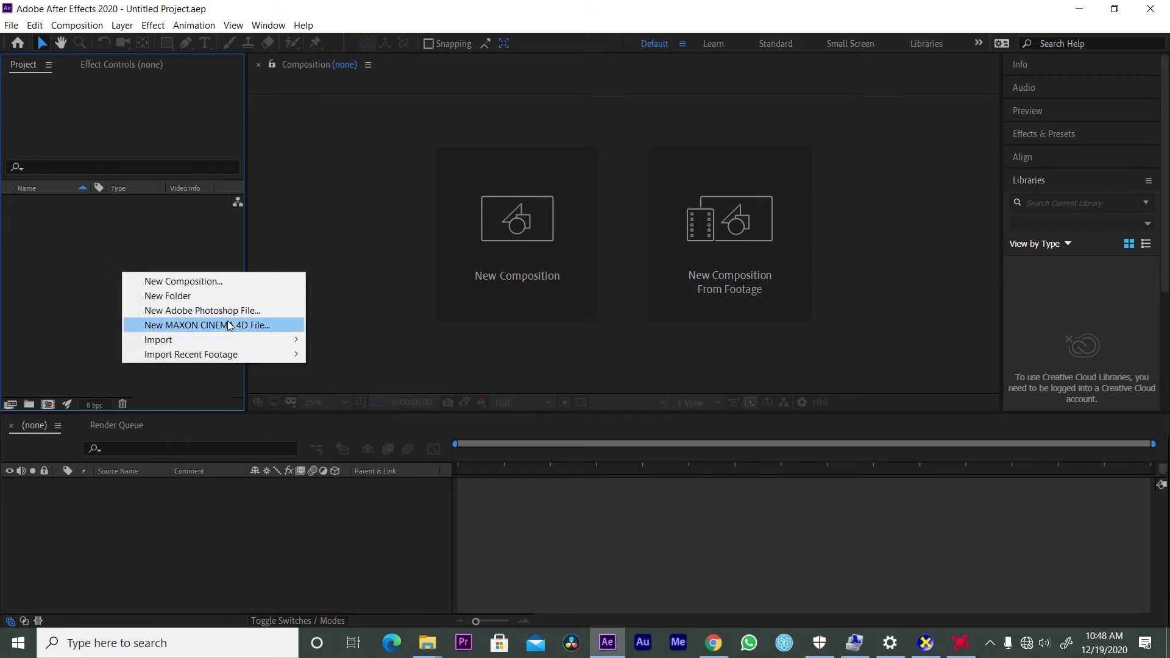
{"action": "mouse_move", "coordinate": [197, 349]}
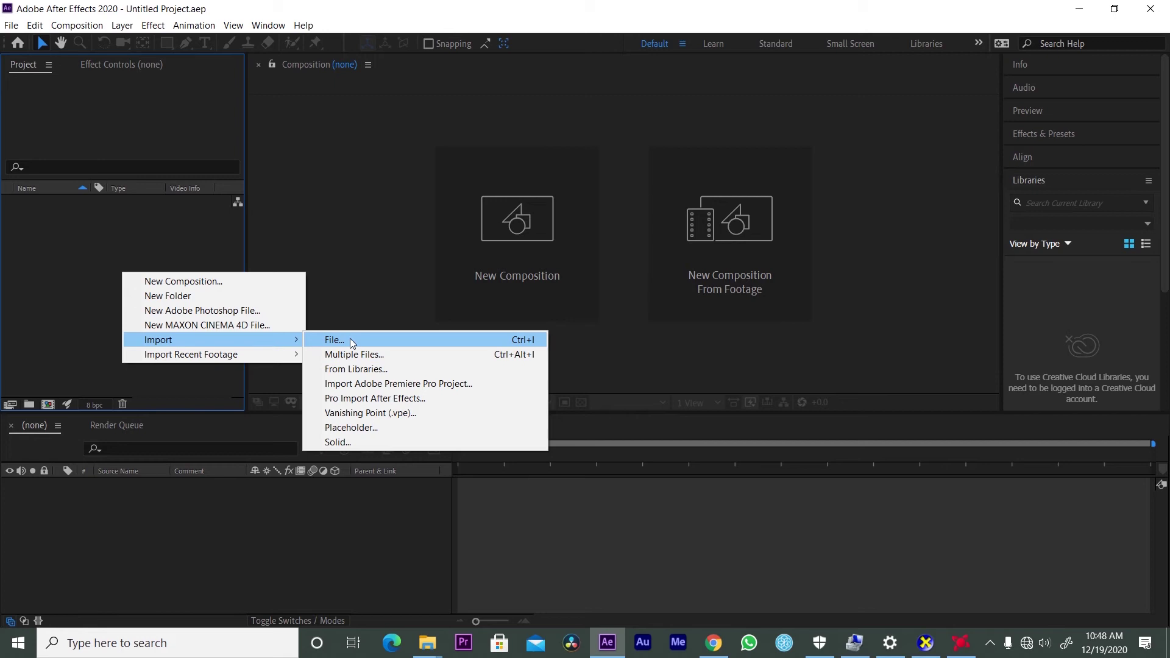
{"action": "left_click", "coordinate": [118, 230]}
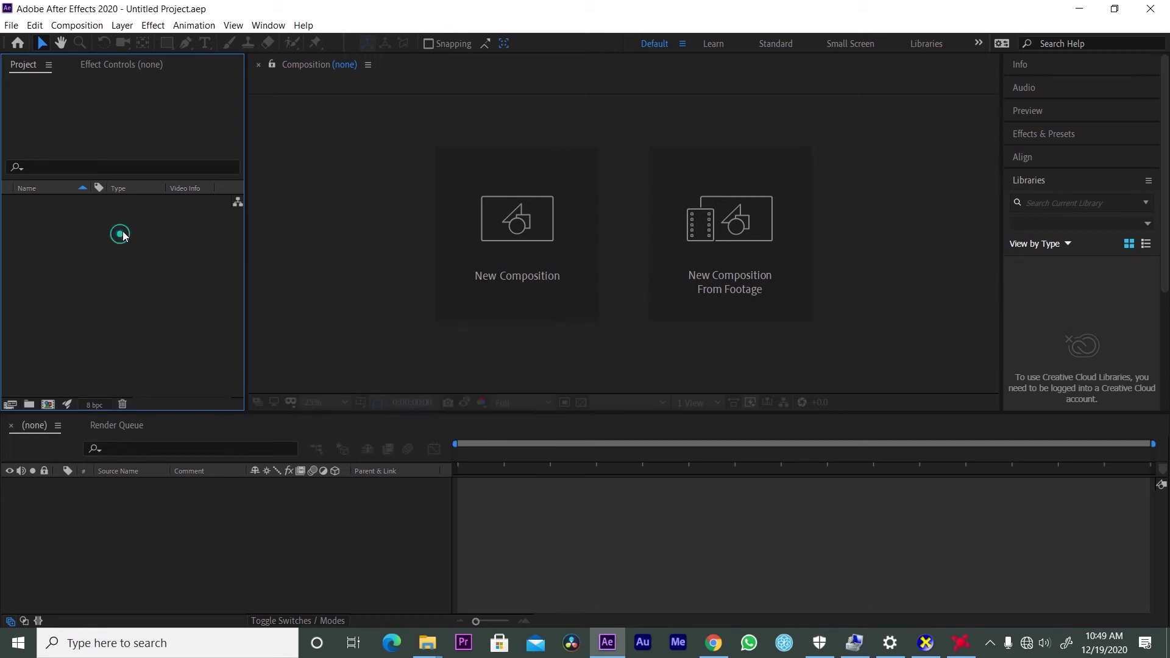
Browse to J:\BOGFADMINT\drone in File Explorer and drag DJI_0091.MOV into After Effects.
{"action": "mouse_move", "coordinate": [433, 651]}
{"action": "left_click", "coordinate": [396, 588]}
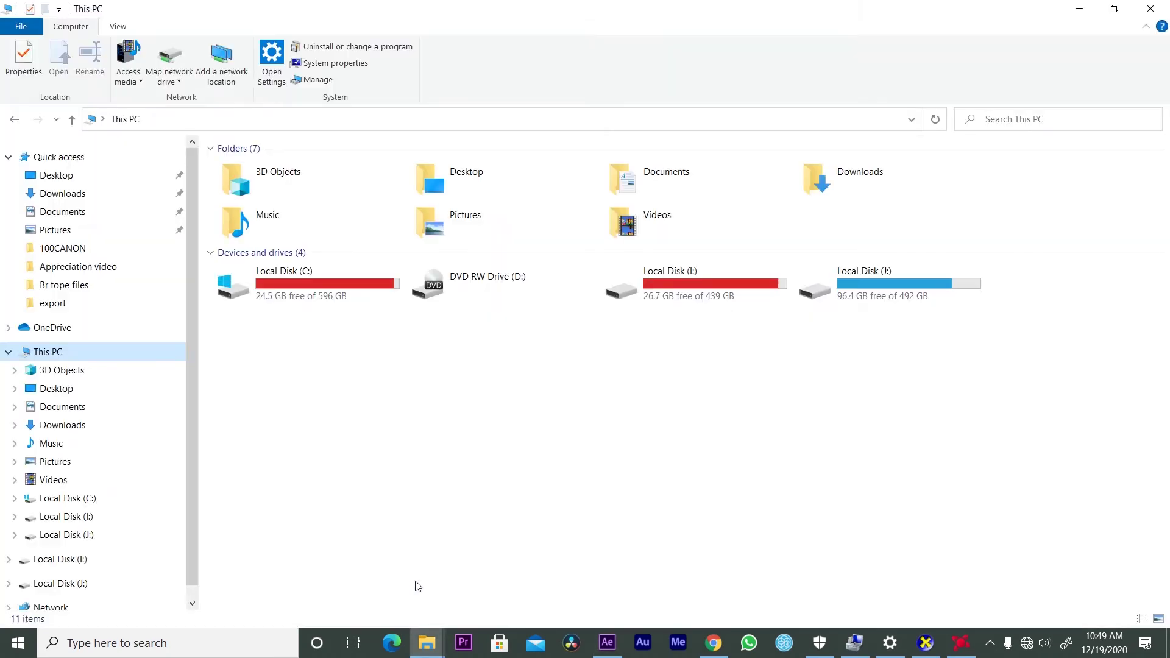
{"action": "left_click", "coordinate": [75, 535]}
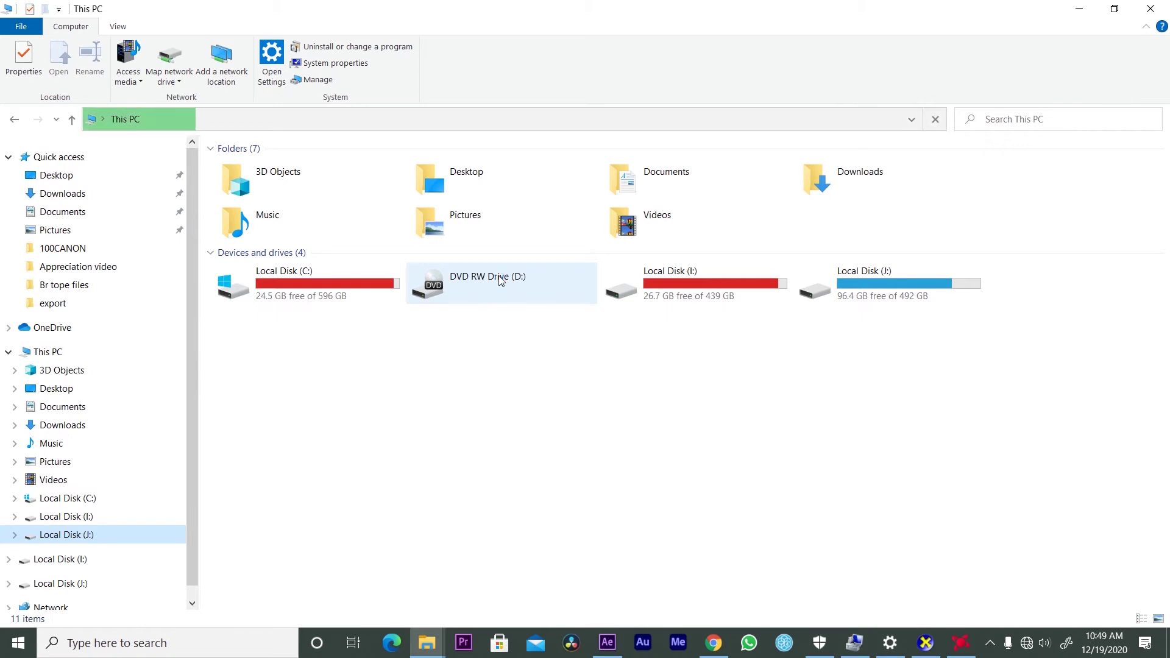
{"action": "left_click", "coordinate": [275, 268]}
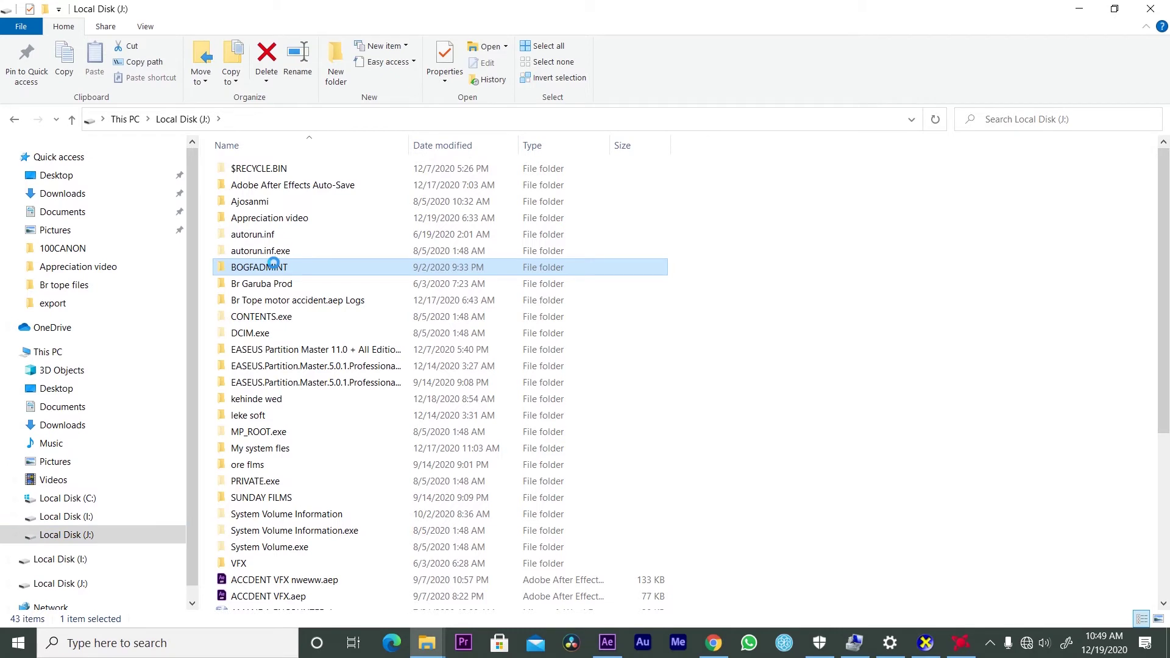
{"action": "double_click", "coordinate": [273, 267]}
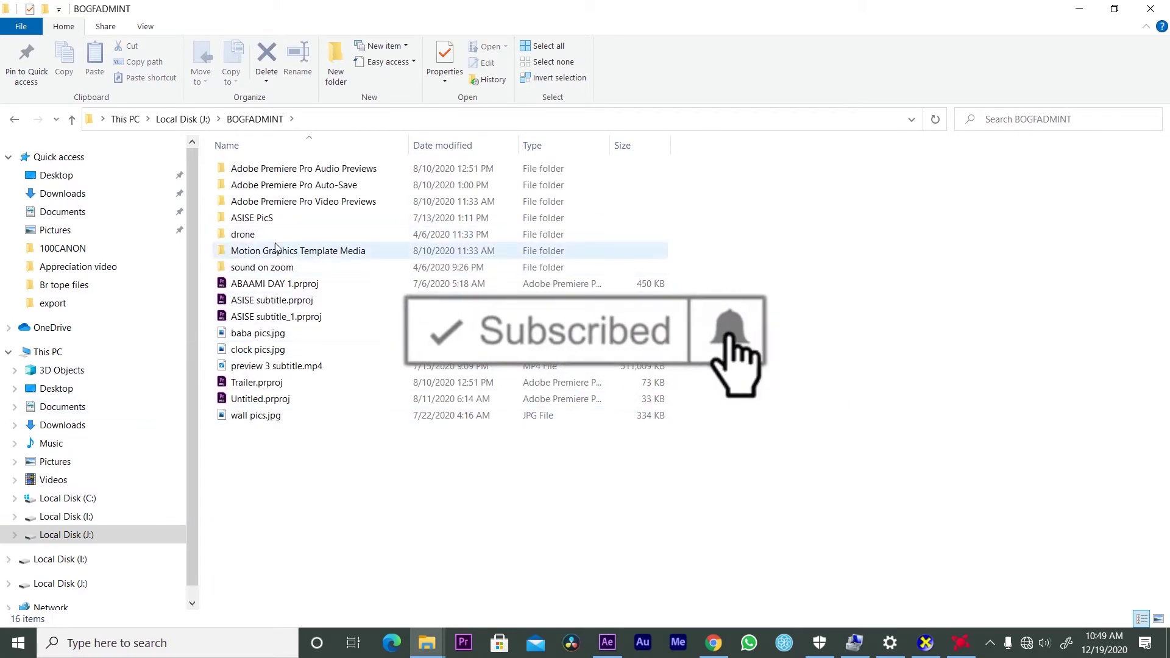
{"action": "double_click", "coordinate": [254, 238]}
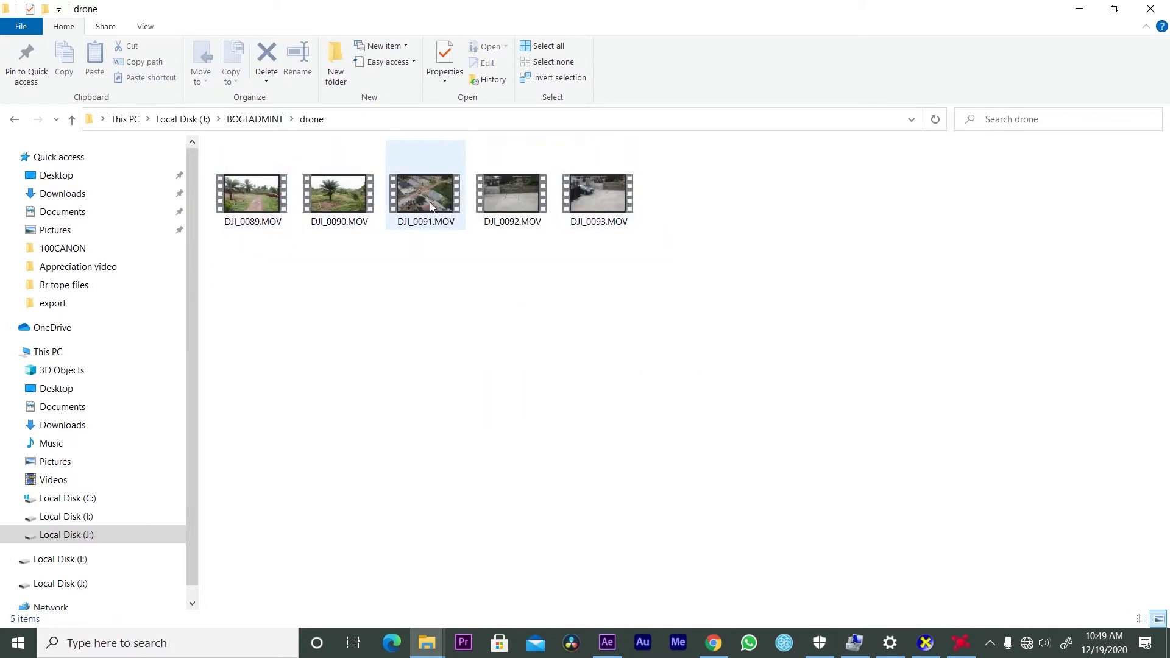
{"action": "left_click_drag", "start_coordinate": [431, 206], "coordinate": [136, 290]}
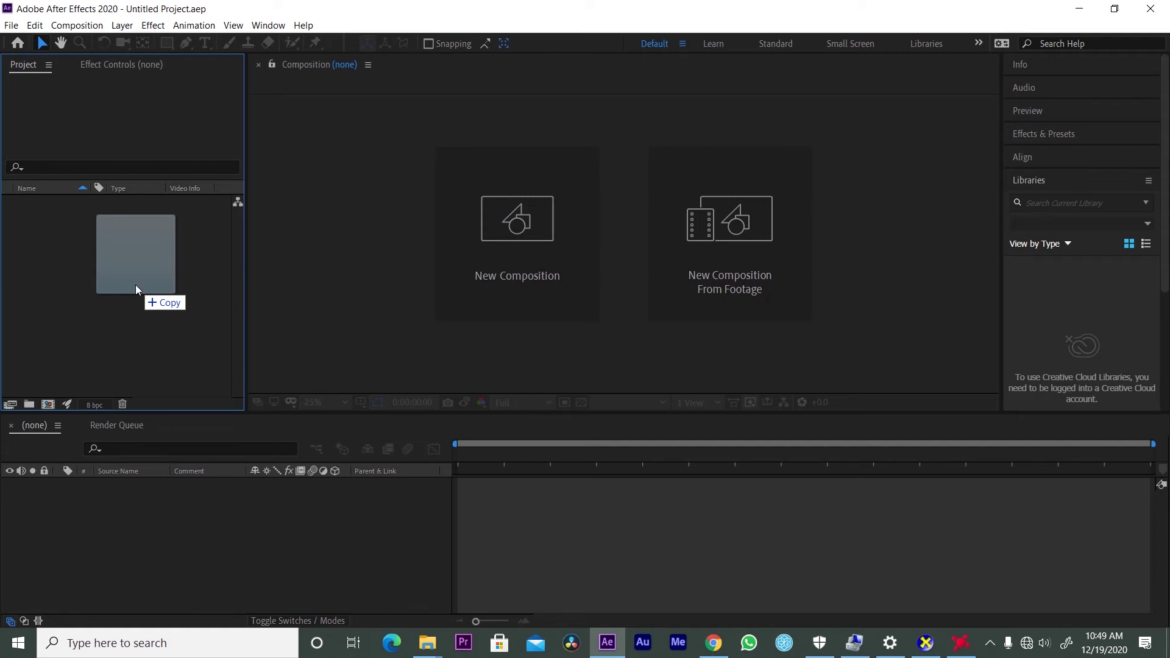
Bring DJI_0091.MOV from File Explorer into the Project panel as 1920x1080, 25 fps footage.
{"action": "left_click_drag", "start_coordinate": [136, 288], "coordinate": [135, 289]}
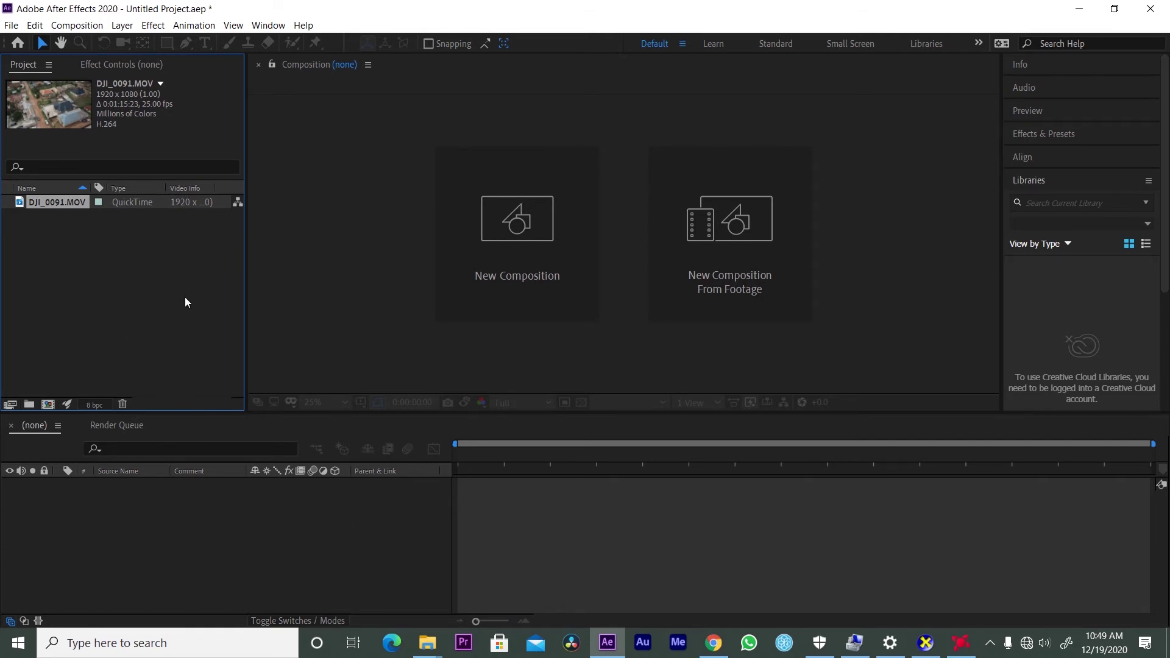
{"action": "left_click", "coordinate": [317, 169]}
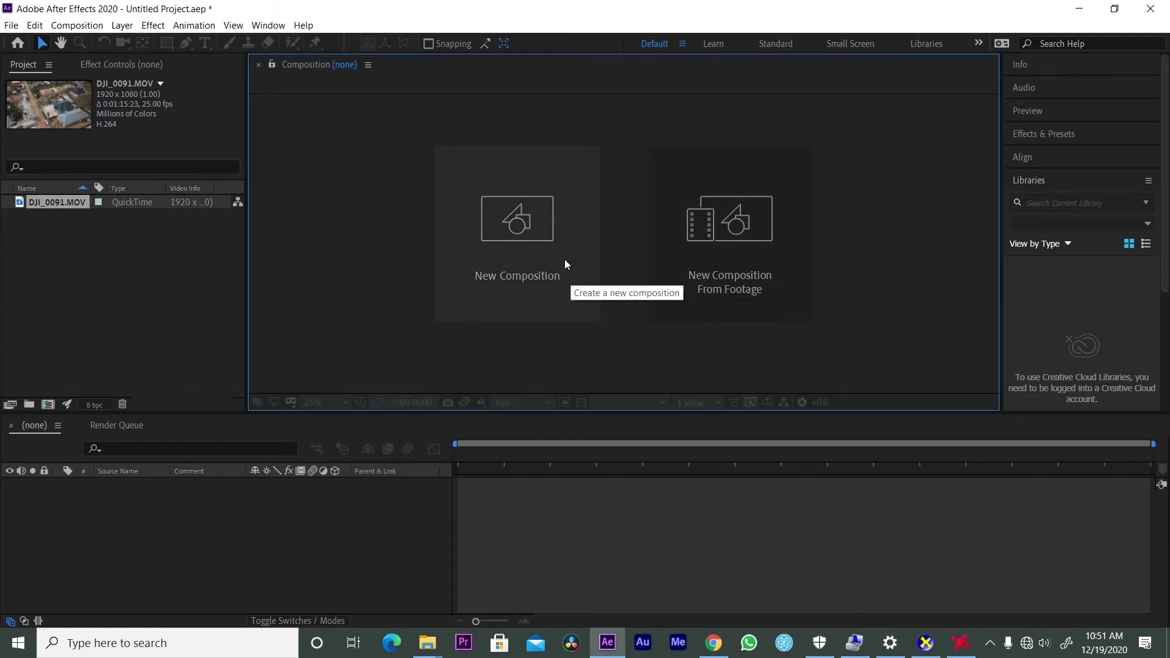
Start a new composition and name it 'VFX 1' instead of 'SCENE 1', then check the preset list.
{"action": "left_click", "coordinate": [493, 279]}
{"action": "left_click_drag", "start_coordinate": [191, 13], "coordinate": [397, 110]}
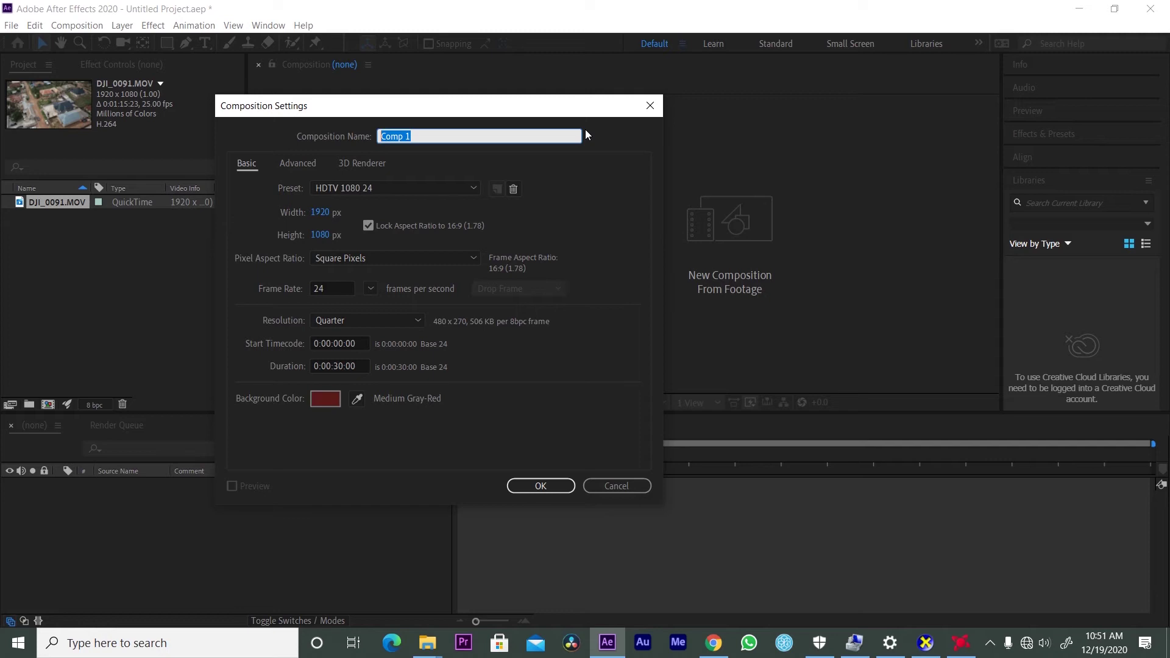
{"action": "type", "text": "SCENE "}
{"action": "type", "text": "1"}
{"action": "key", "text": "BackSpace"}
{"action": "key", "text": "BackSpace"}
{"action": "key", "text": "BackSpace"}
{"action": "key", "text": "BackSpace"}
{"action": "key", "text": "BackSpace"}
{"action": "key", "text": "BackSpace"}
{"action": "key", "text": "BackSpace"}
{"action": "type", "text": "V"}
{"action": "key", "text": "BackSpace"}
{"action": "type", "text": "VFX 1"}
{"action": "left_click", "coordinate": [393, 189]}
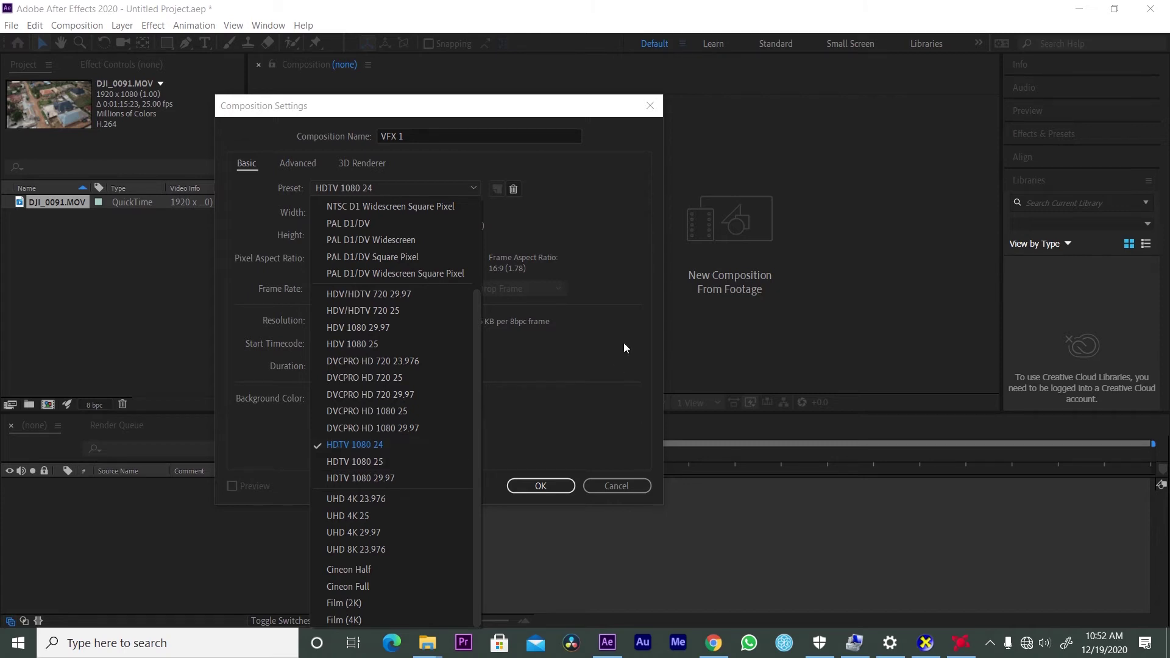
Set the composition frame to 1280 x 720 px on a Custom preset.
{"action": "left_click", "coordinate": [394, 443]}
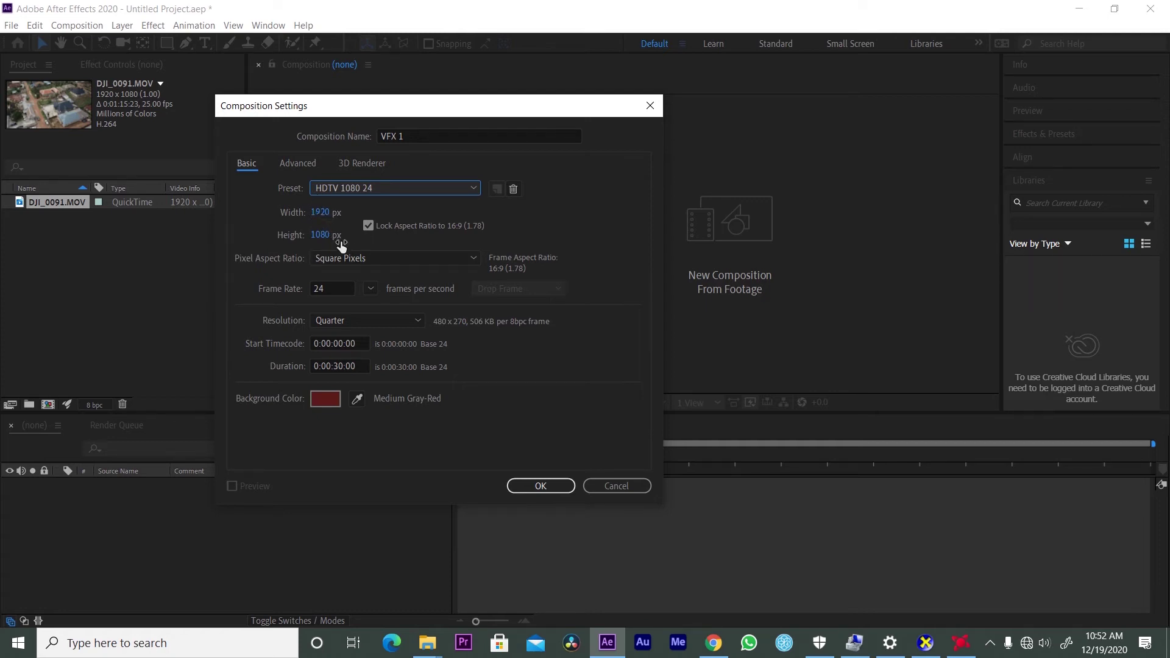
{"action": "left_click", "coordinate": [321, 211]}
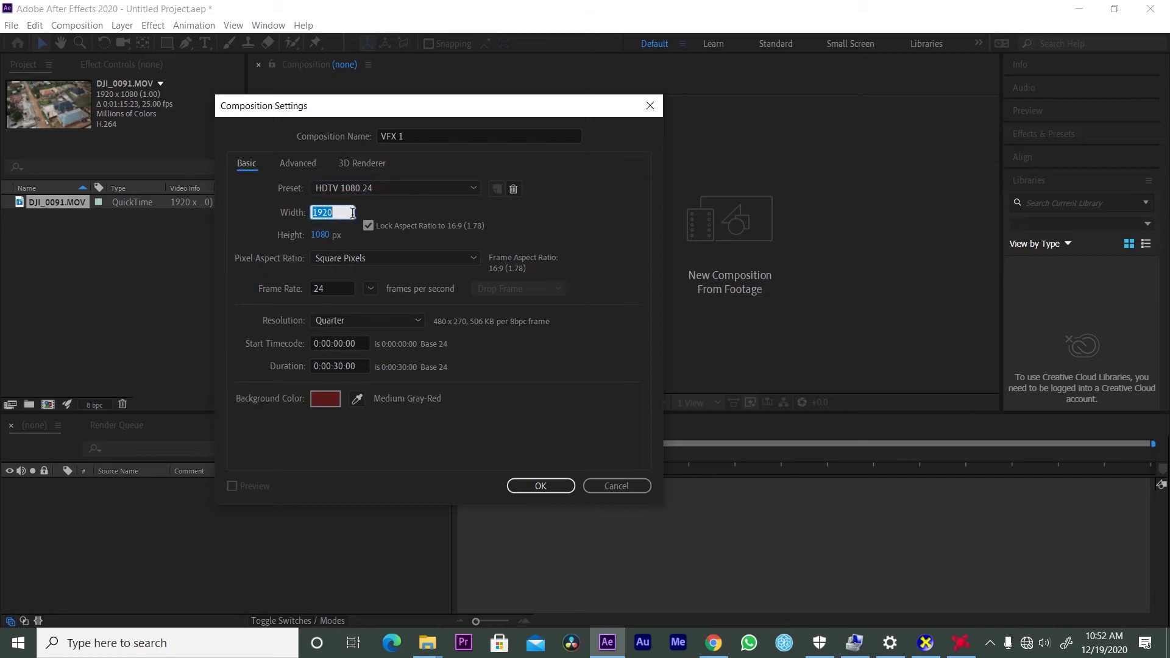
{"action": "type", "text": "1280"}
{"action": "left_click", "coordinate": [571, 226]}
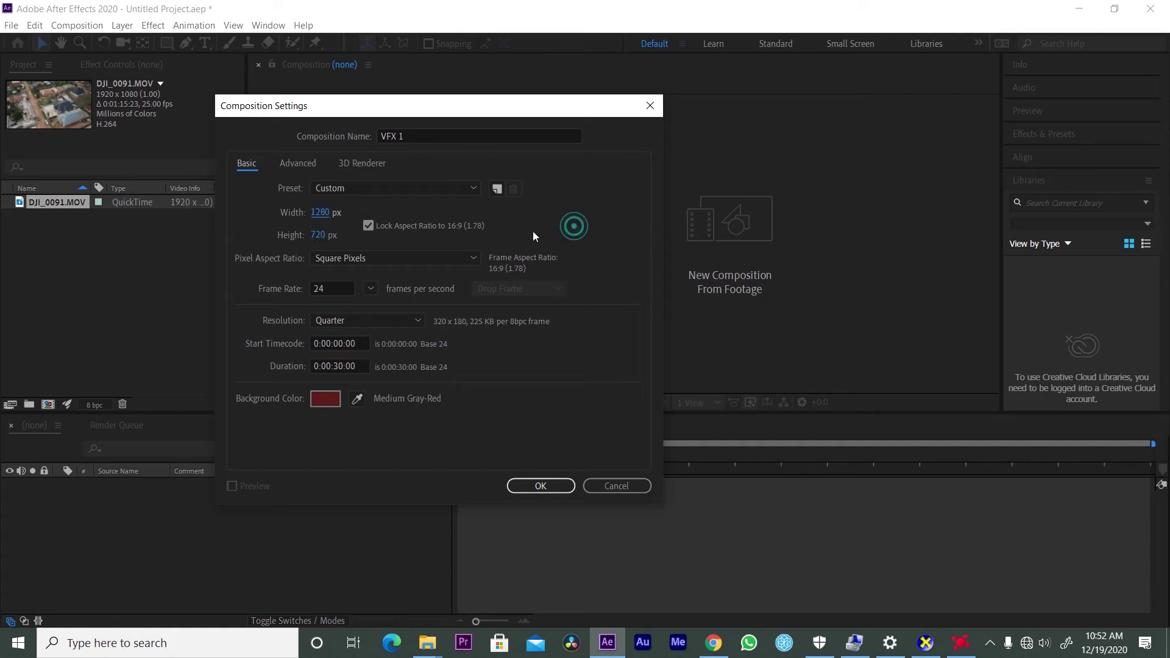
{"action": "left_click", "coordinate": [320, 234]}
{"action": "left_click", "coordinate": [380, 247]}
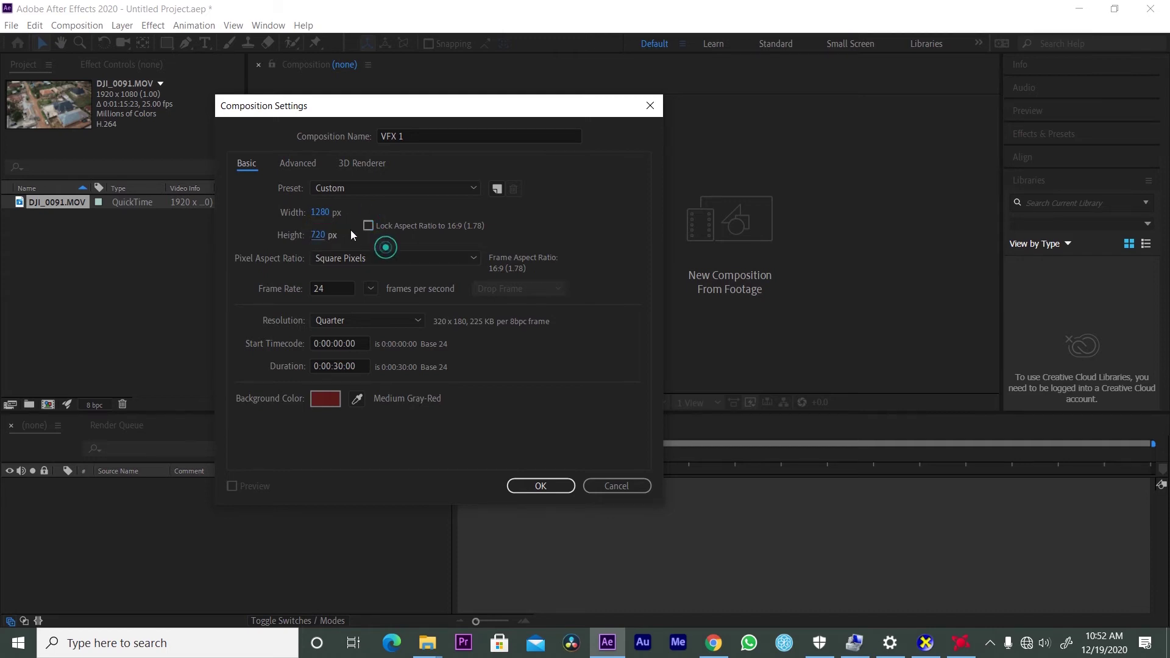
{"action": "left_click", "coordinate": [318, 235]}
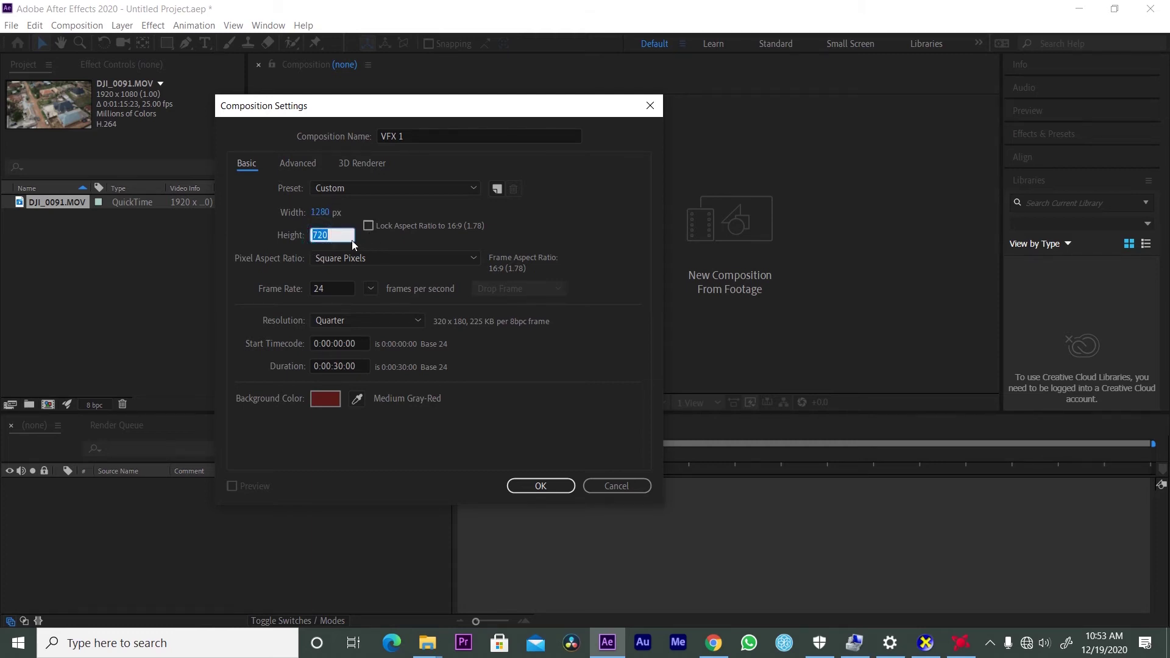
{"action": "left_click", "coordinate": [584, 224]}
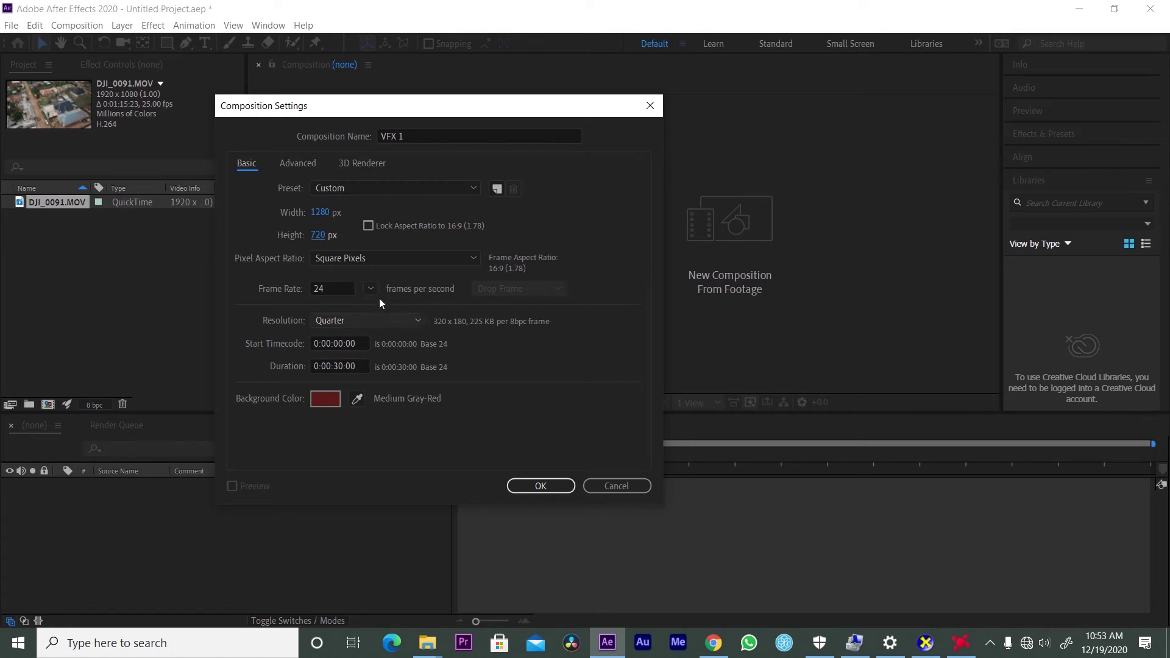
{"action": "left_click", "coordinate": [325, 399]}
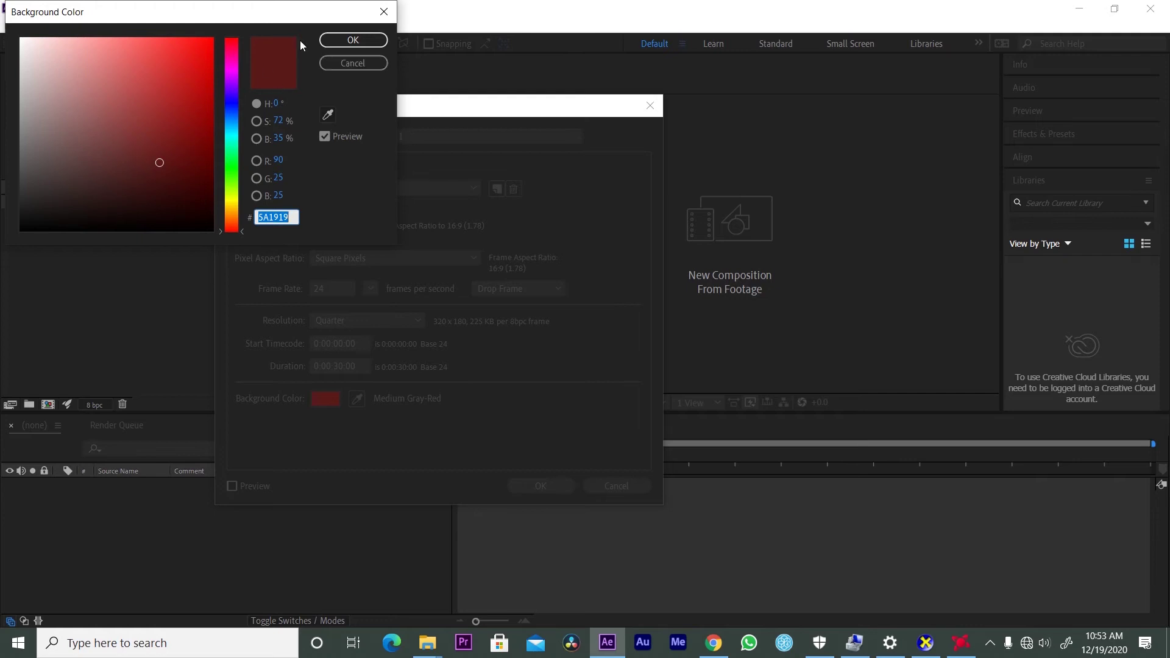
{"action": "left_click", "coordinate": [354, 41]}
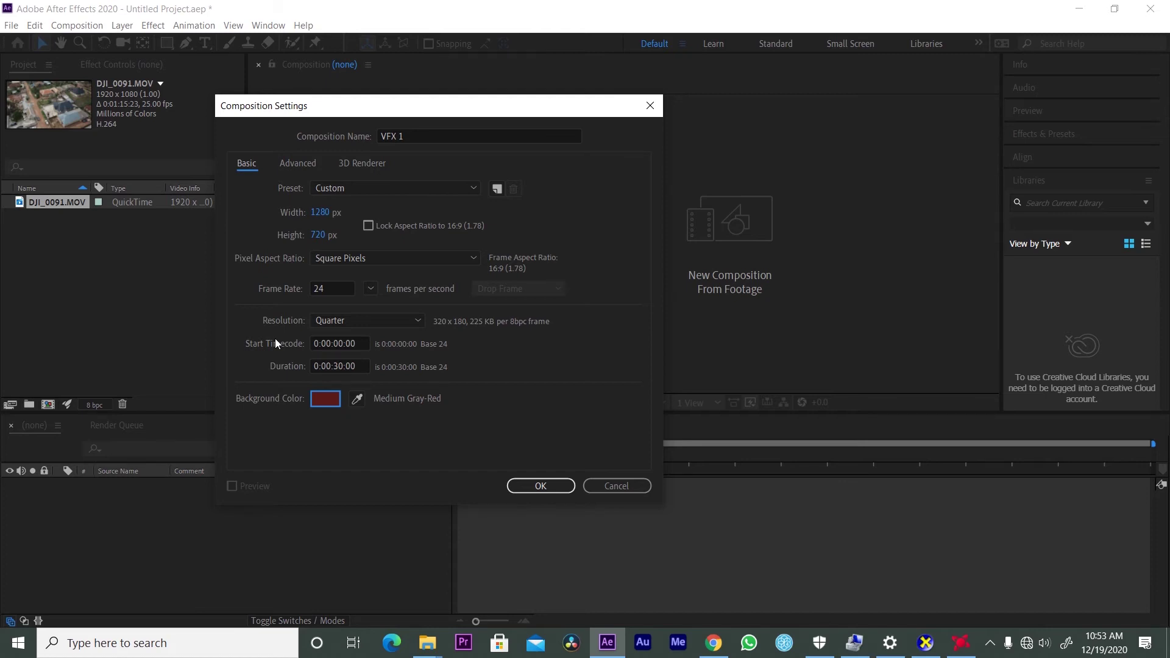
Change the VFX 1 duration to 0:02:30:00 by setting the minutes to 2.
{"action": "left_click", "coordinate": [344, 365]}
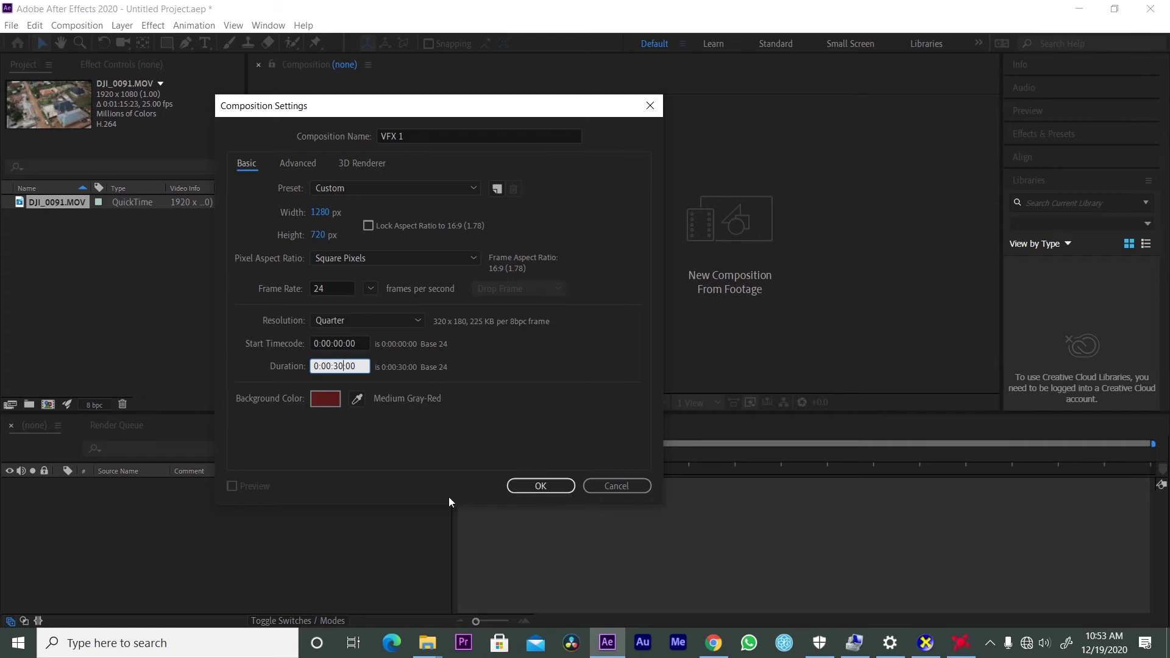
{"action": "left_click", "coordinate": [316, 442]}
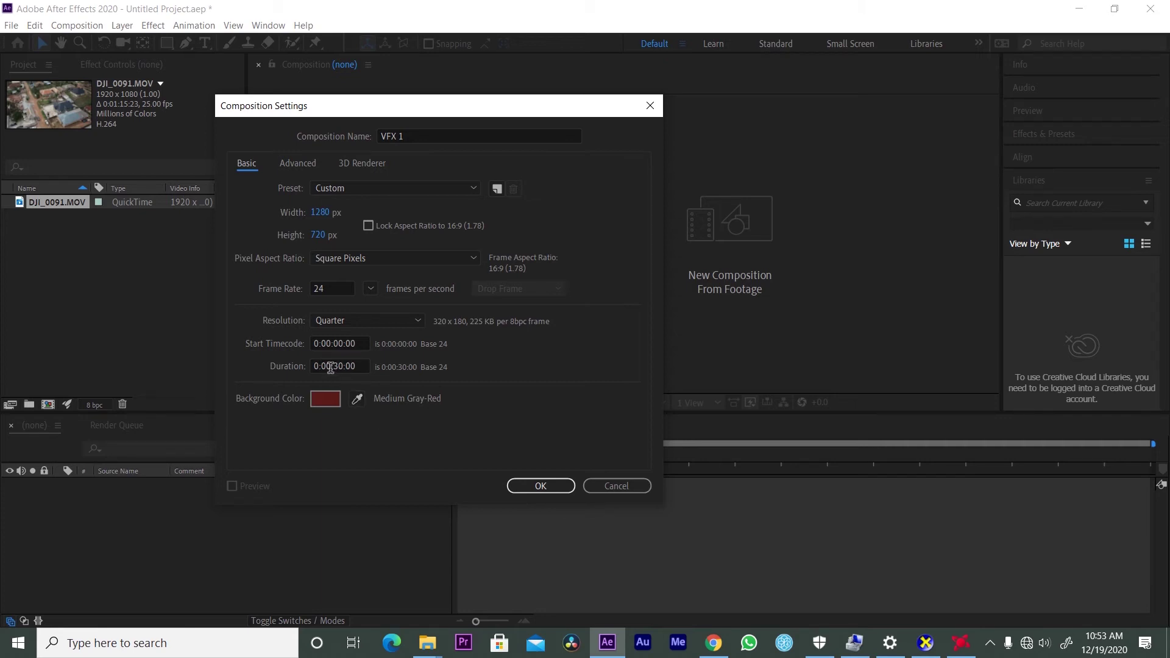
{"action": "key", "text": "BackSpace"}
{"action": "type", "text": "2"}
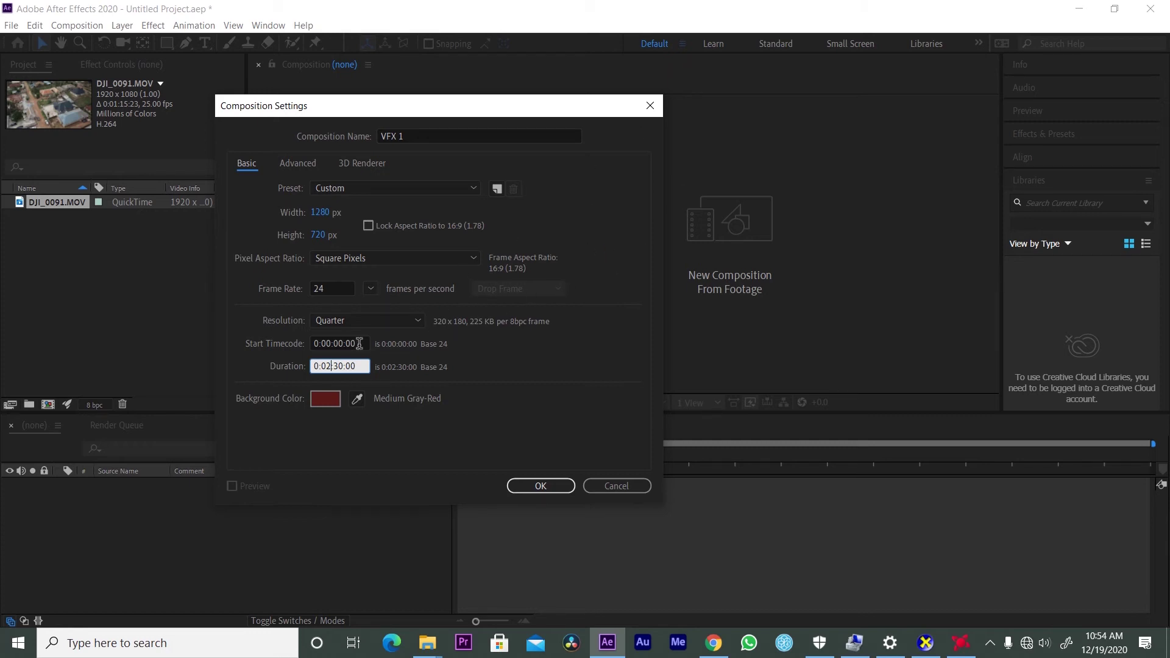
{"action": "left_click", "coordinate": [411, 328]}
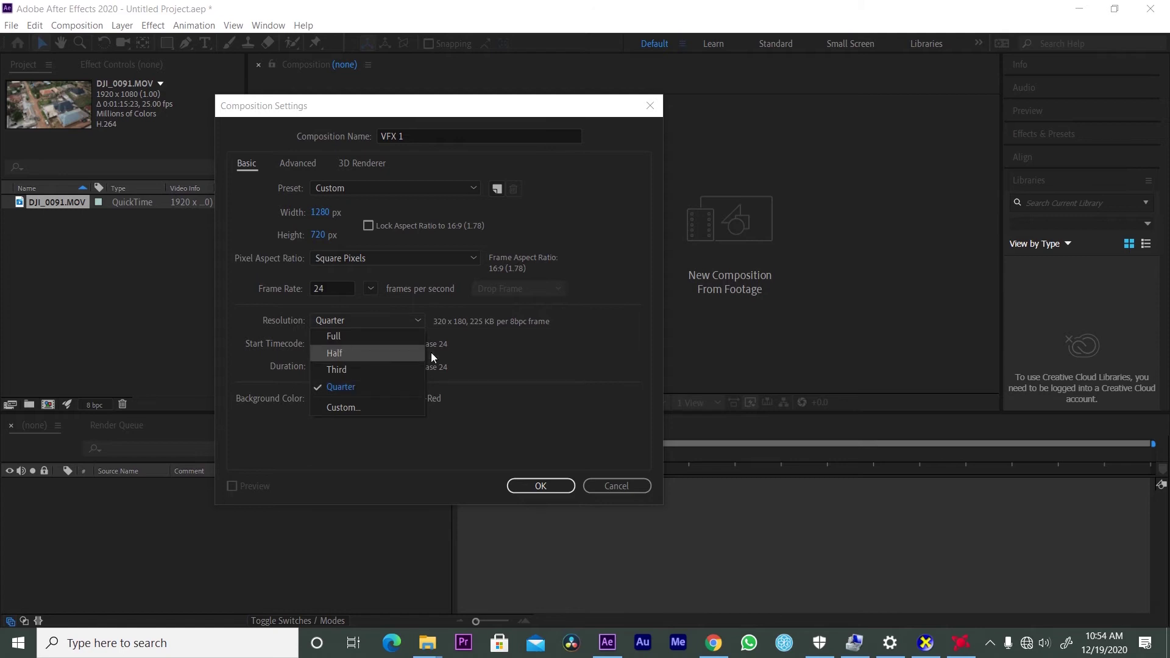
Switch the composition resolution from Quarter to Full.
{"action": "left_click", "coordinate": [584, 367]}
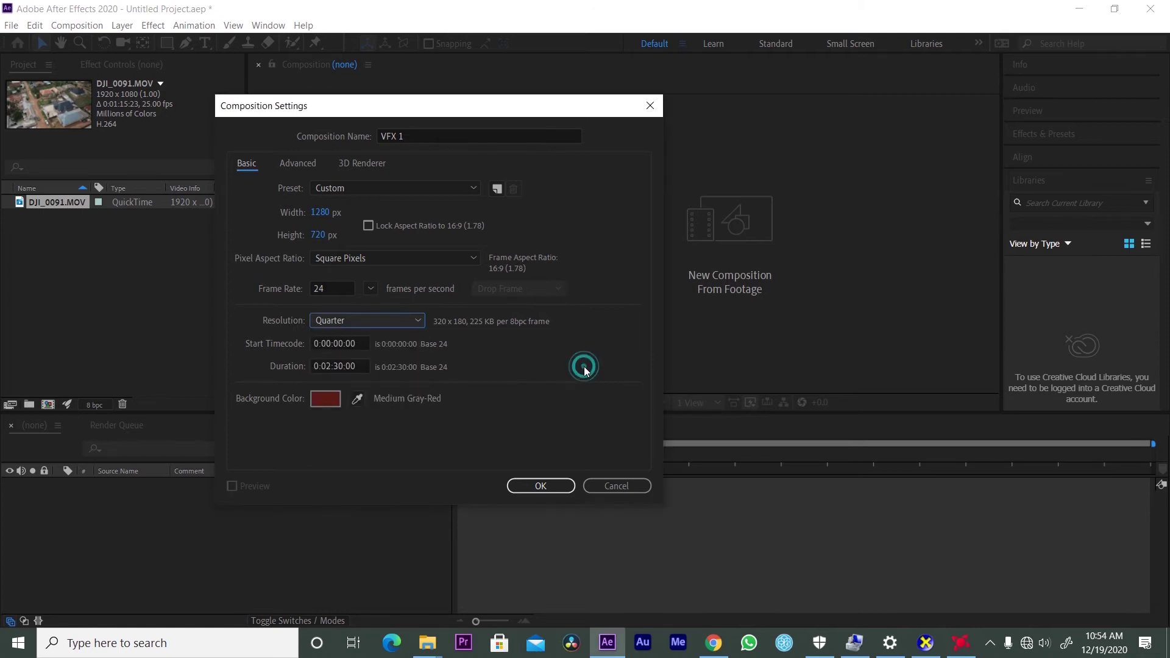
{"action": "left_click", "coordinate": [415, 320]}
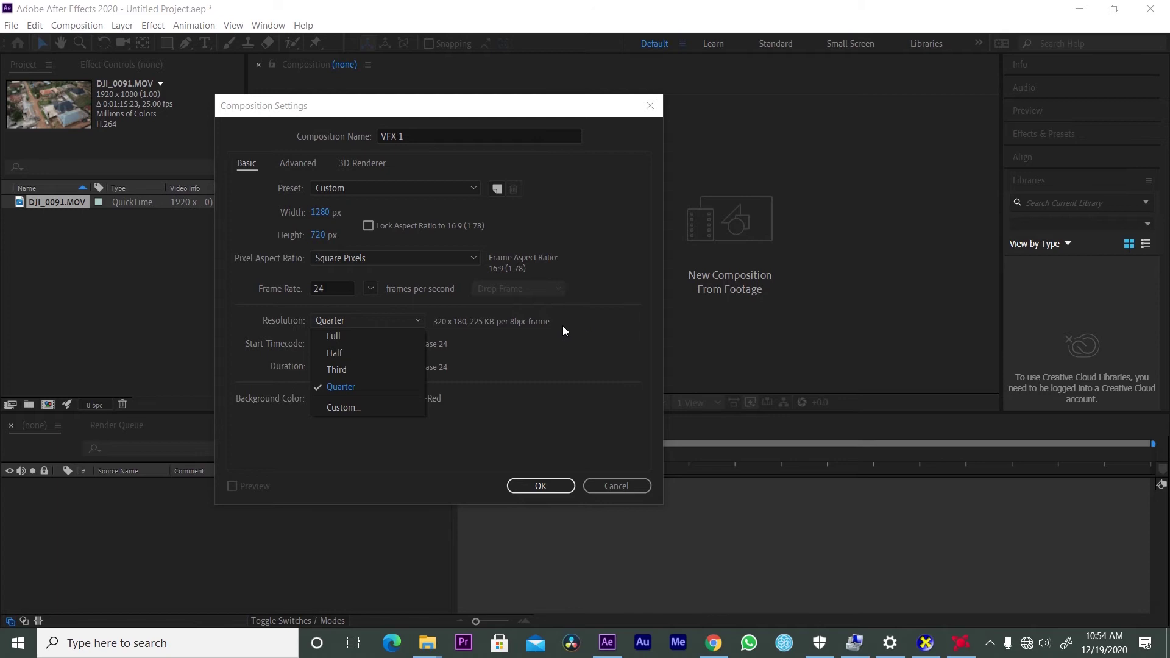
{"action": "left_click", "coordinate": [328, 336]}
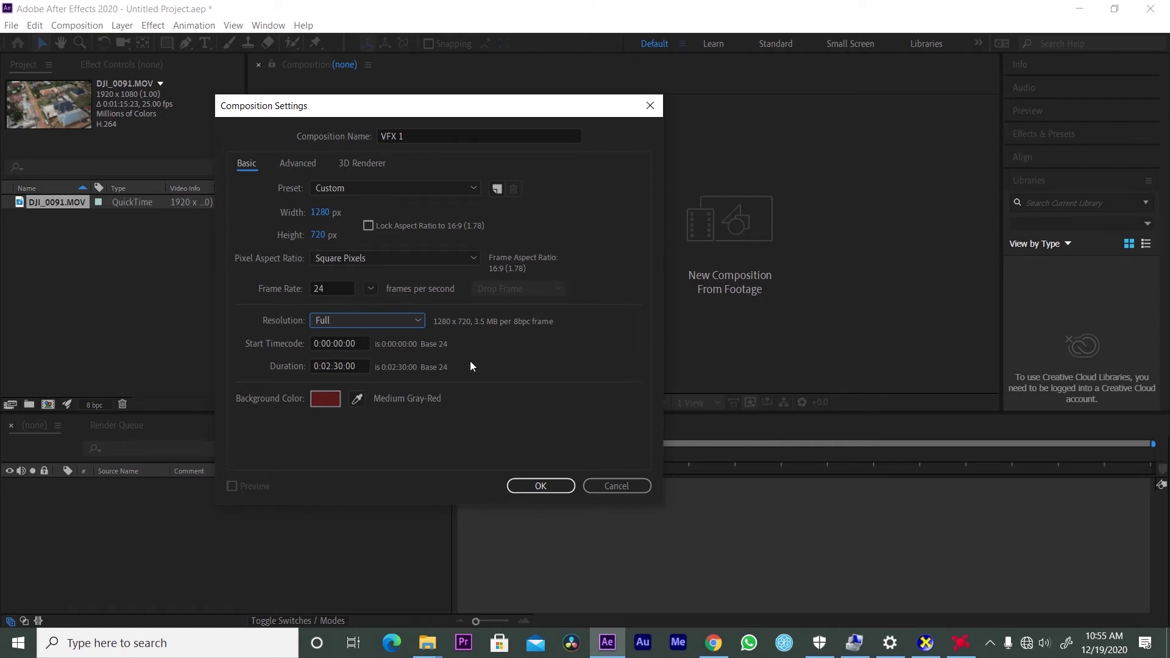
{"action": "left_click", "coordinate": [402, 321]}
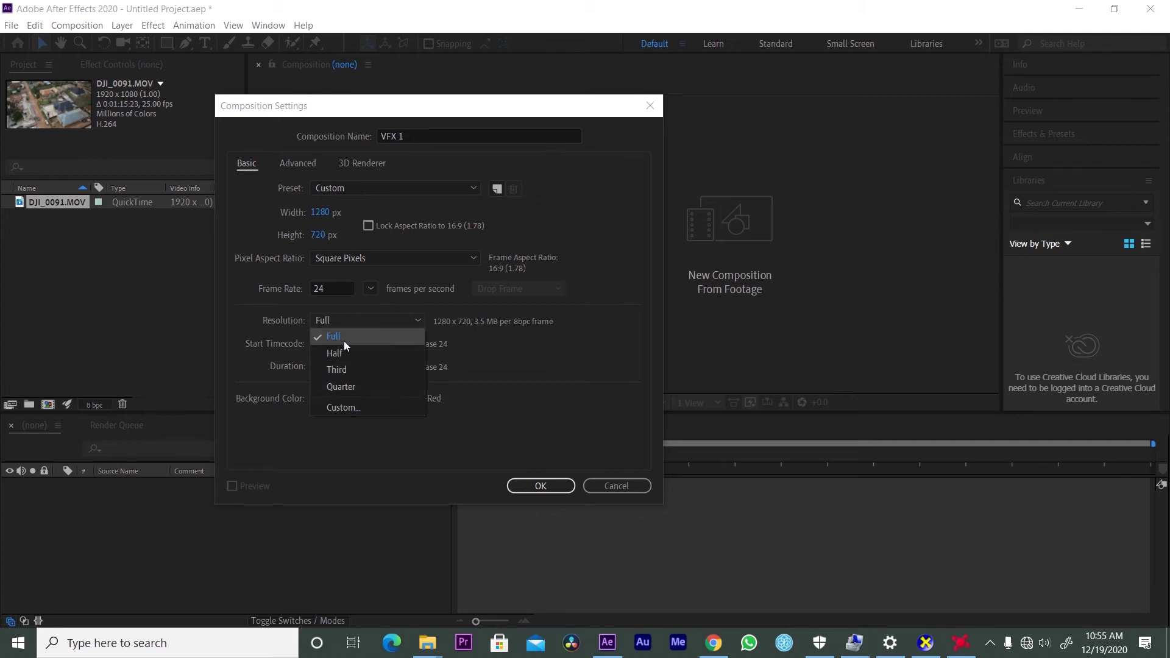
{"action": "left_click", "coordinate": [408, 338]}
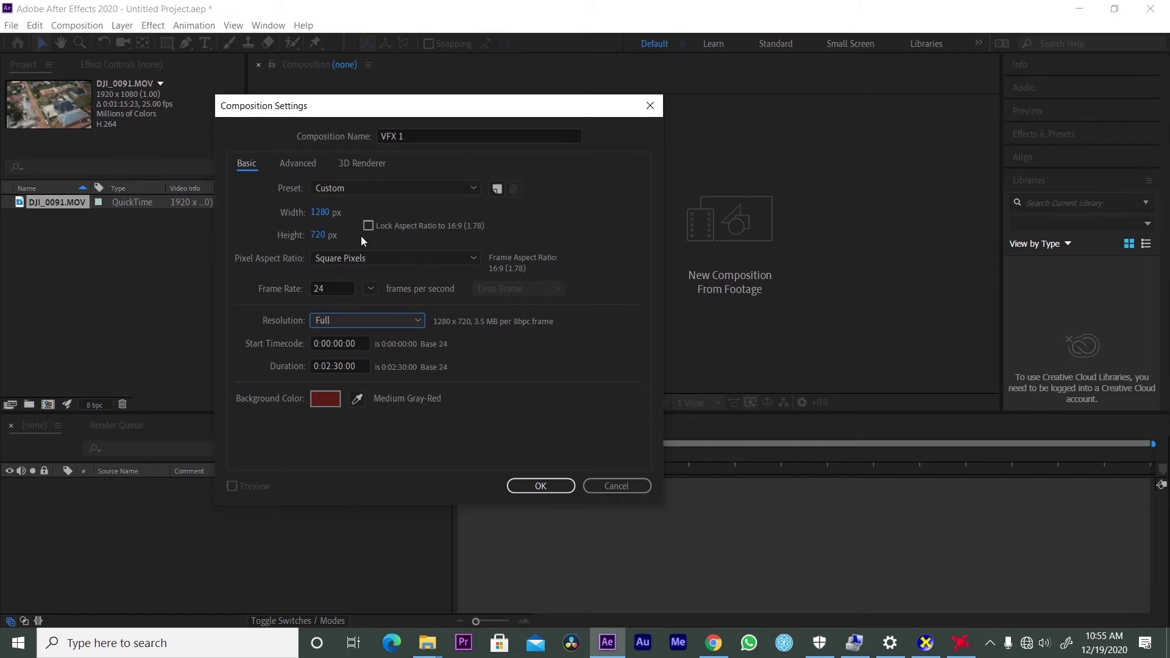
Resize the composition to 1920 x 1080, back on HDTV 1080 24 with locked aspect ratio.
{"action": "left_click", "coordinate": [318, 212]}
{"action": "type", "text": "1920"}
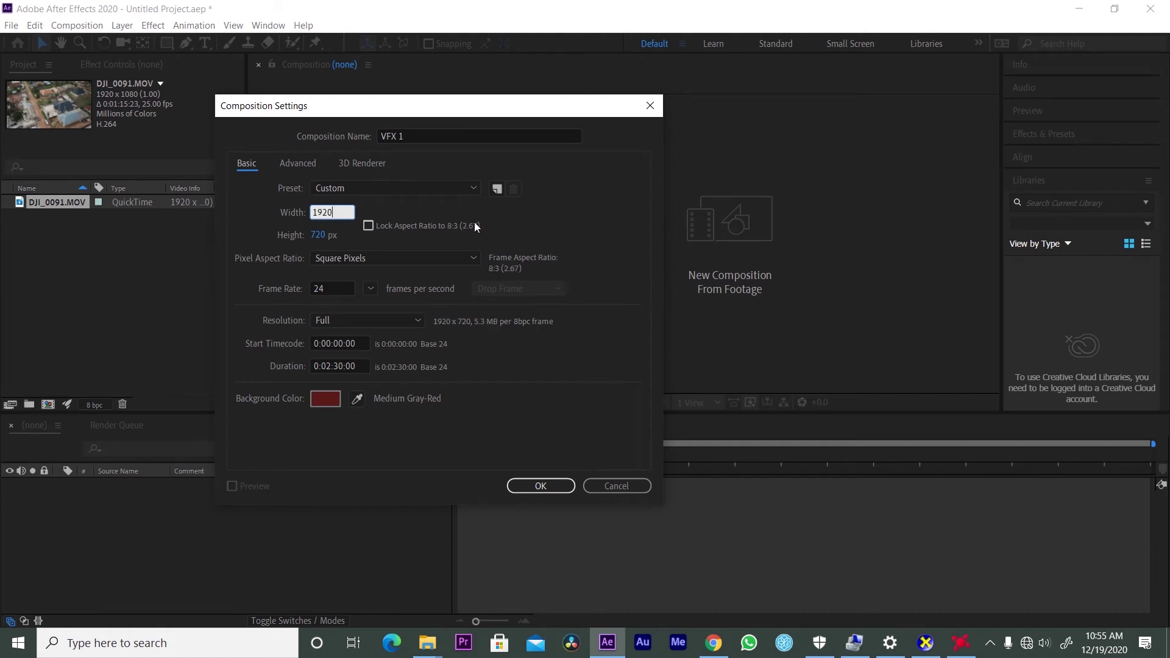
{"action": "left_click", "coordinate": [368, 226]}
{"action": "left_click", "coordinate": [316, 234]}
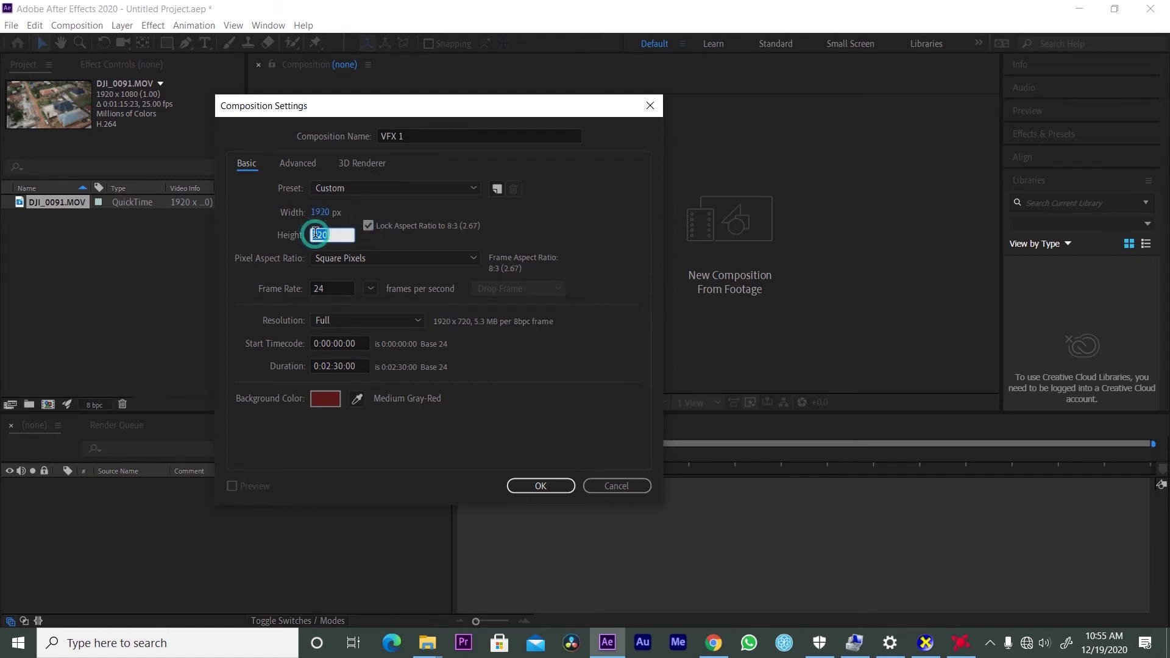
{"action": "type", "text": "1080"}
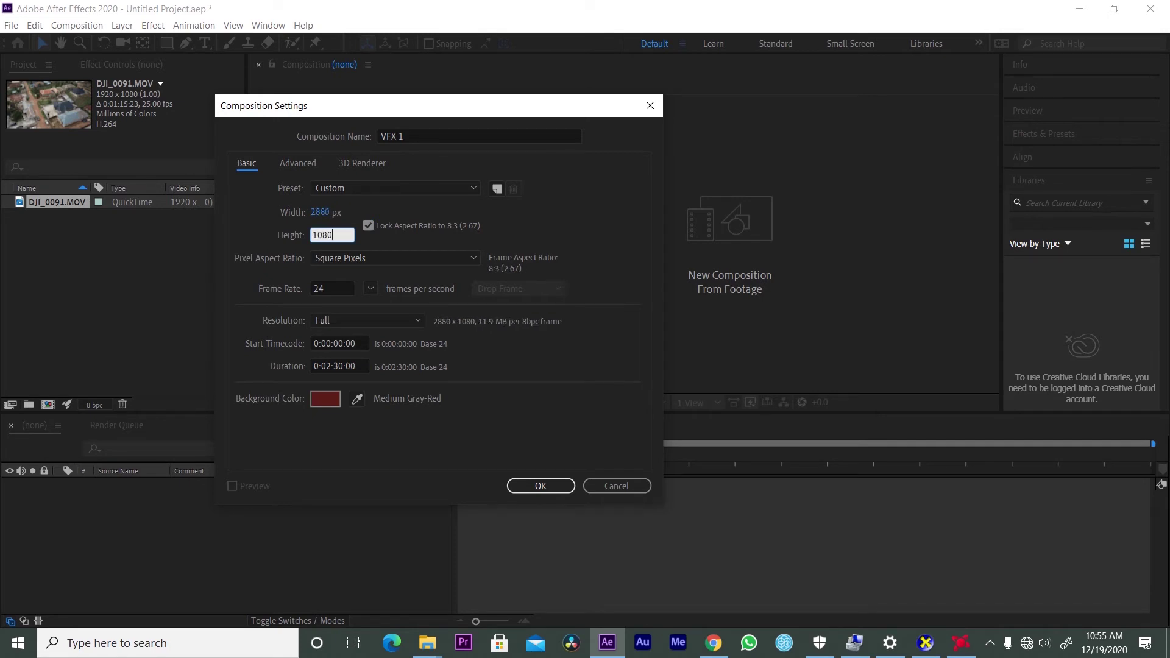
{"action": "left_click", "coordinate": [368, 226]}
{"action": "left_click", "coordinate": [323, 233]}
{"action": "type", "text": "1080"}
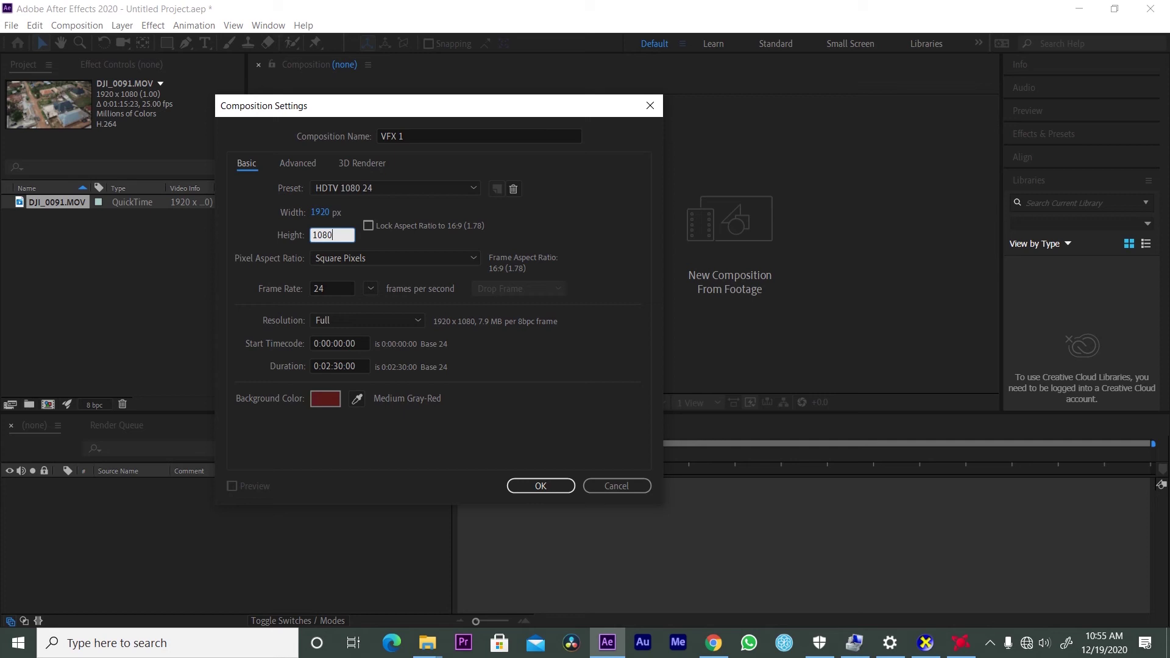
{"action": "left_click", "coordinate": [559, 401]}
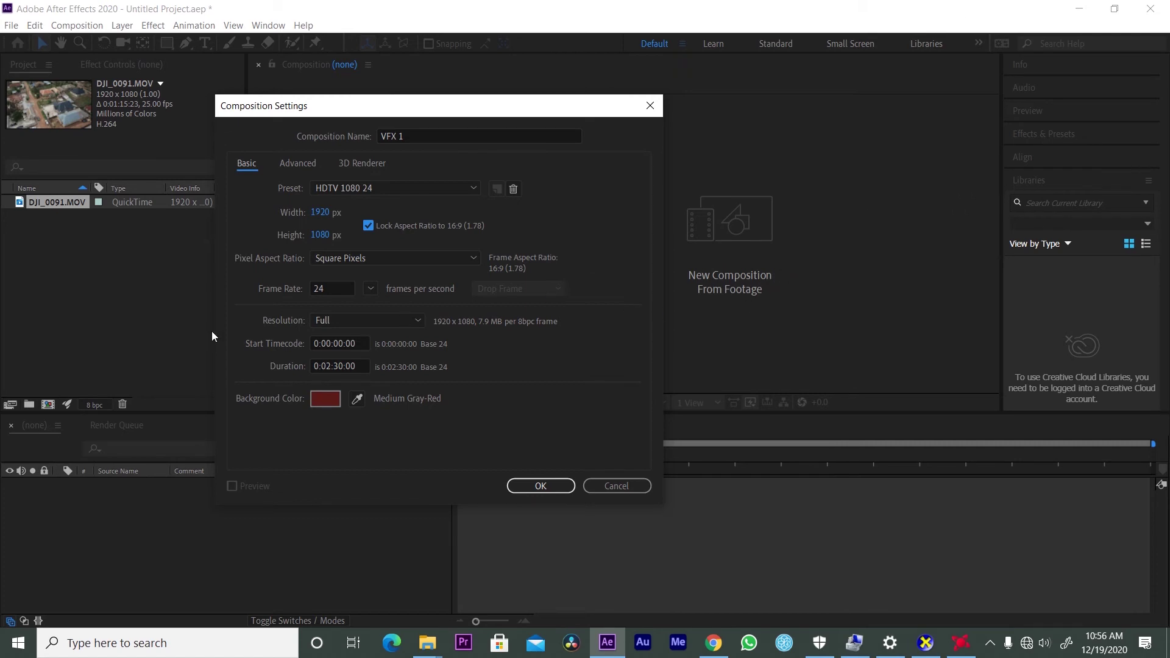
Set resolution to Quarter, review the Advanced and 3D Renderer tabs, and create VFX 1.
{"action": "left_click", "coordinate": [382, 321]}
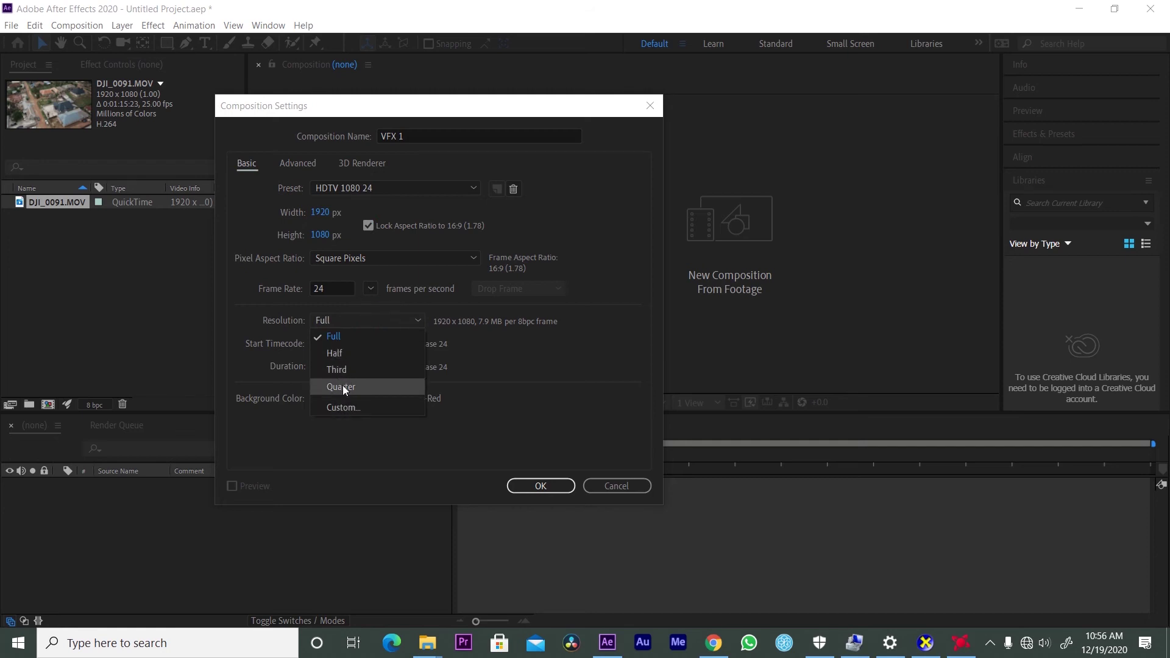
{"action": "left_click", "coordinate": [352, 388]}
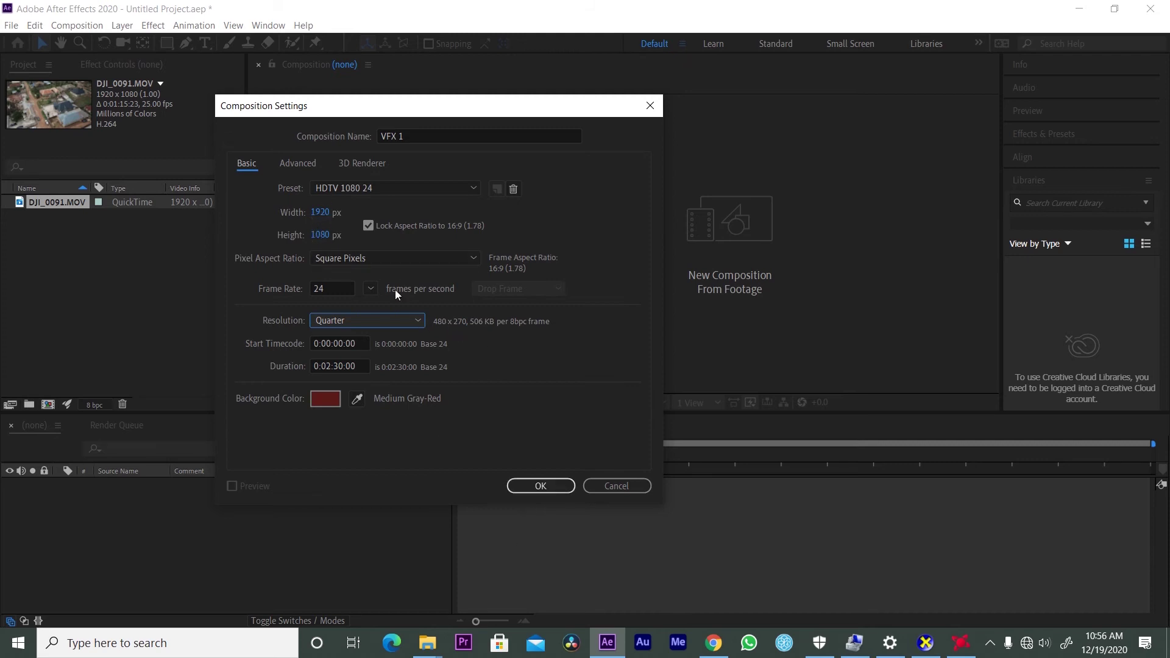
{"action": "left_click", "coordinate": [290, 166]}
{"action": "left_click", "coordinate": [358, 169]}
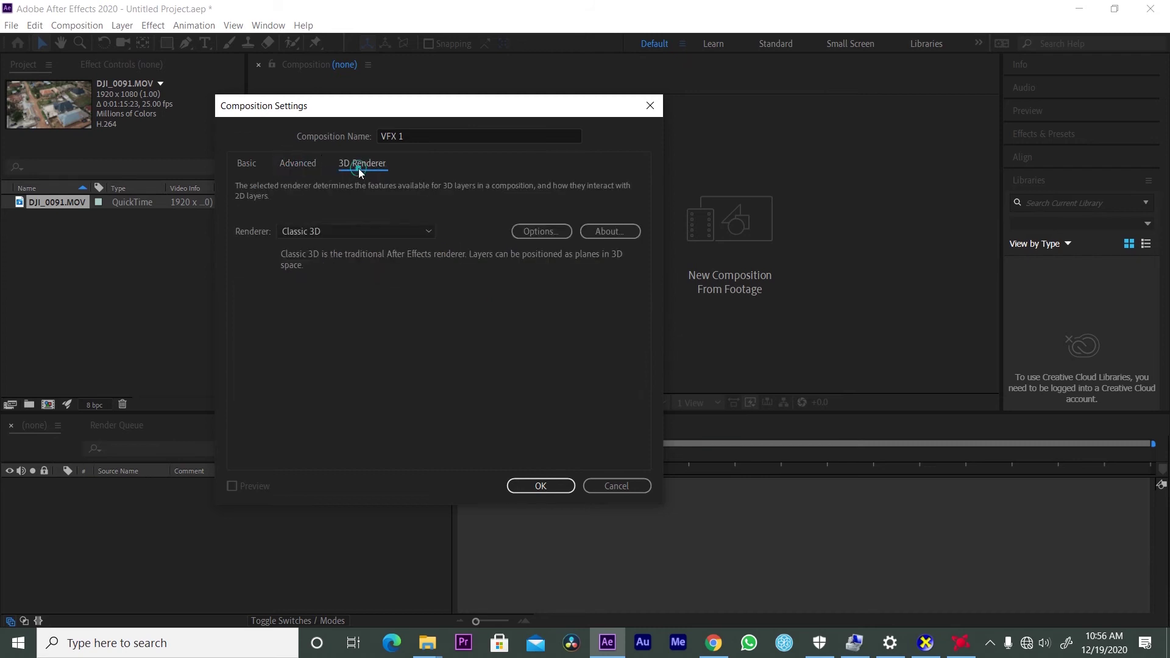
{"action": "left_click", "coordinate": [246, 171]}
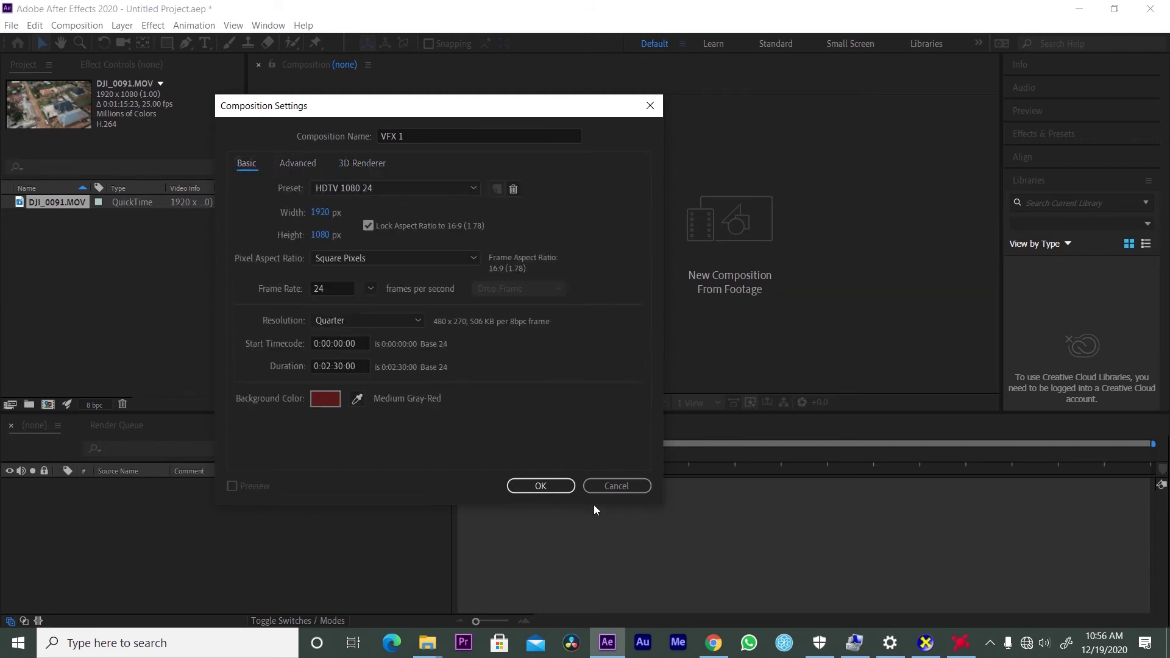
{"action": "left_click", "coordinate": [532, 487]}
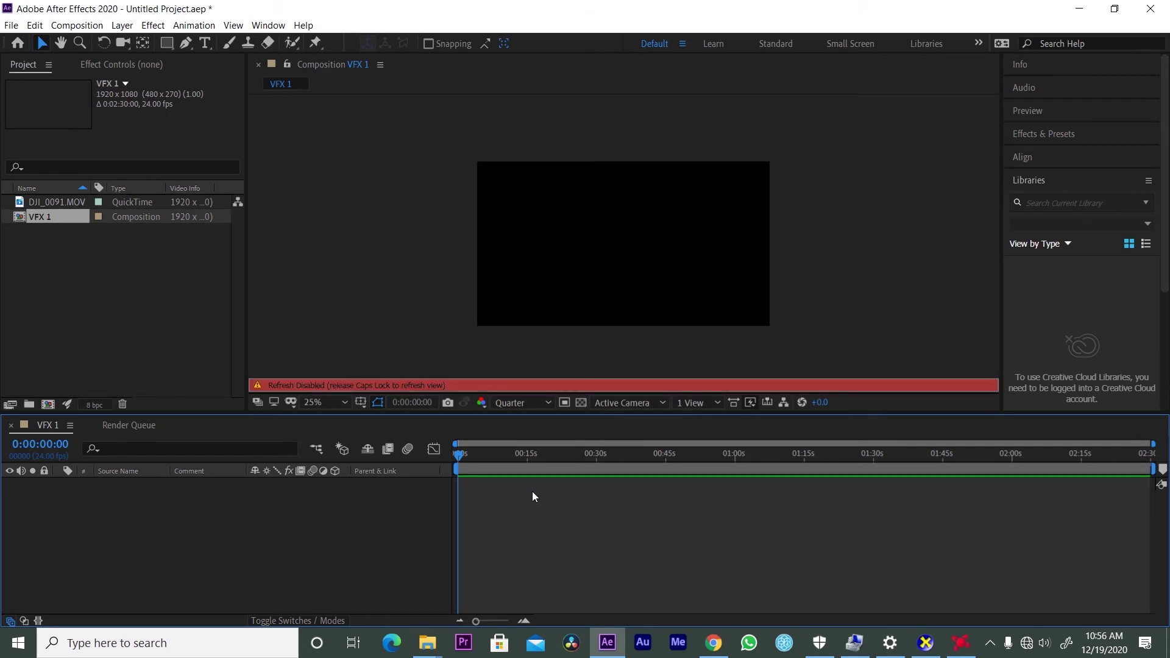
Turn off Caps Lock to refresh the viewer, then select VFX 1 and DJI_0091.MOV.
{"action": "key", "text": "Caps_Lock"}
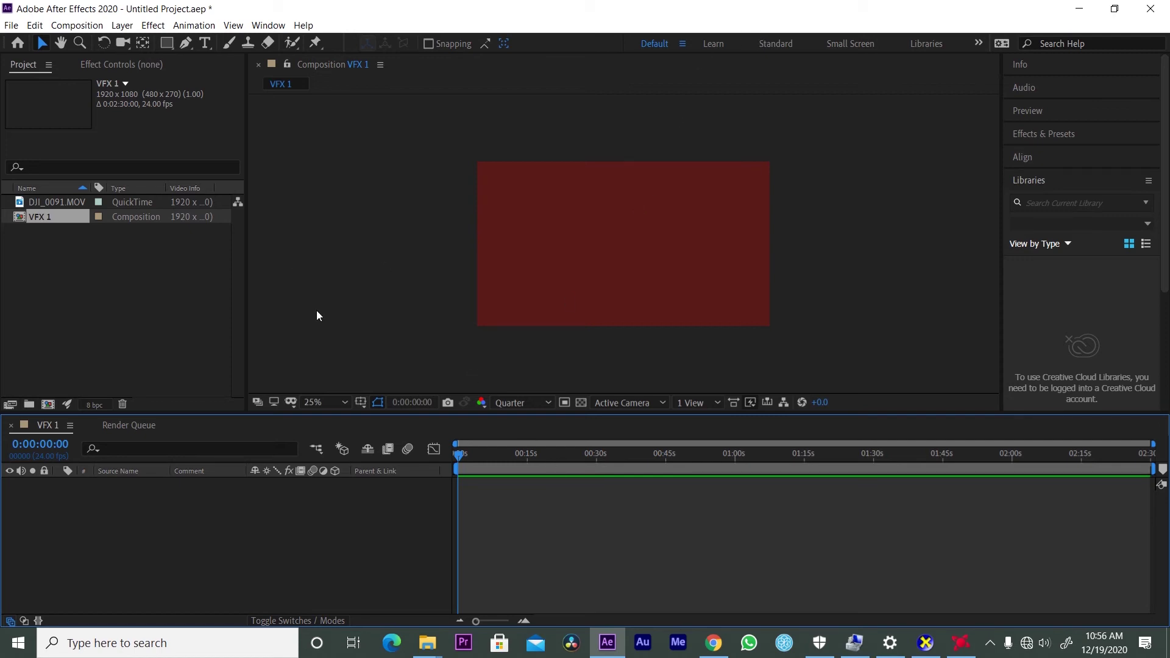
{"action": "left_click", "coordinate": [70, 219]}
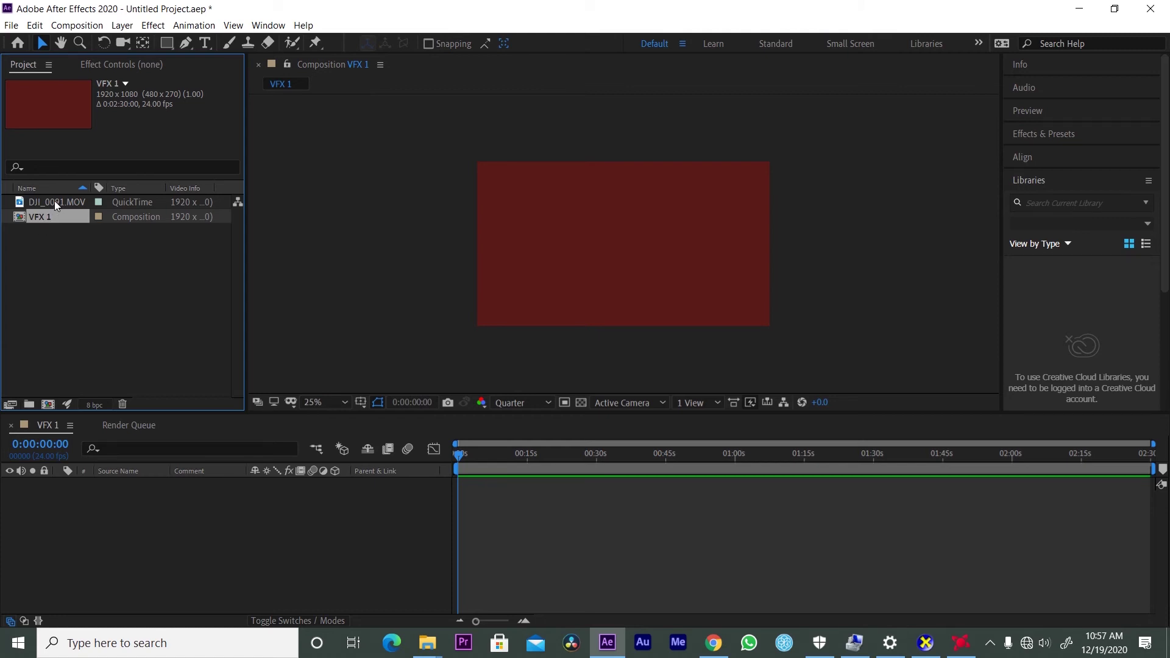
{"action": "left_click", "coordinate": [54, 201]}
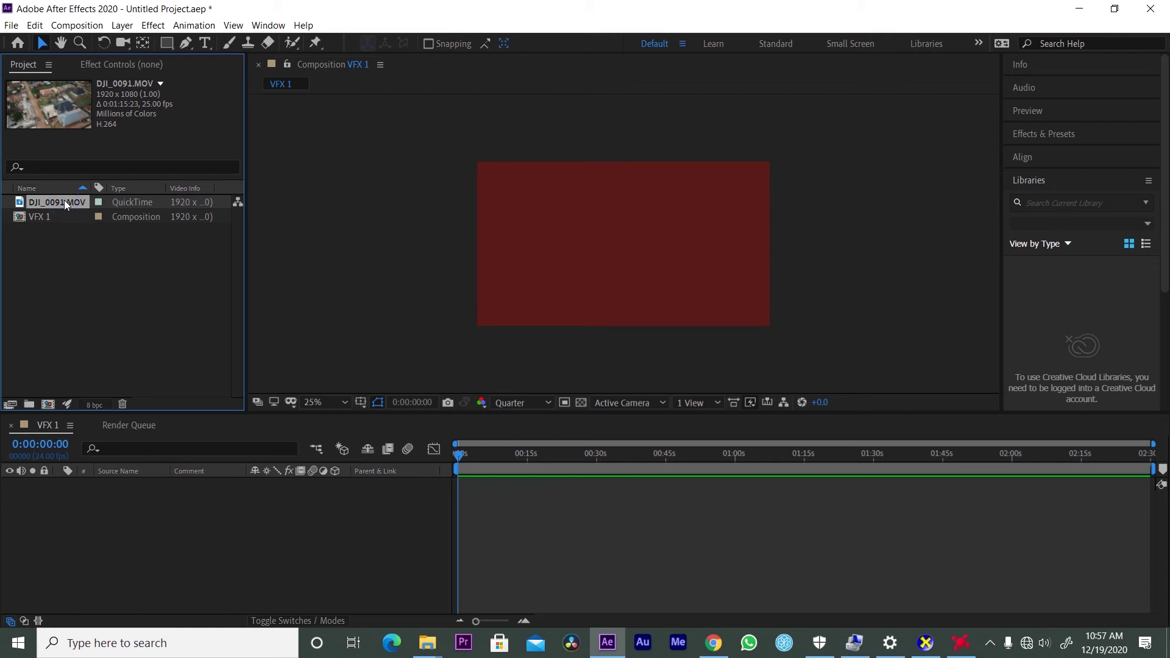
Add DJI_0091.MOV to the VFX 1 timeline starting at 0s, scrub and preview it.
{"action": "left_click_drag", "start_coordinate": [64, 200], "coordinate": [538, 499]}
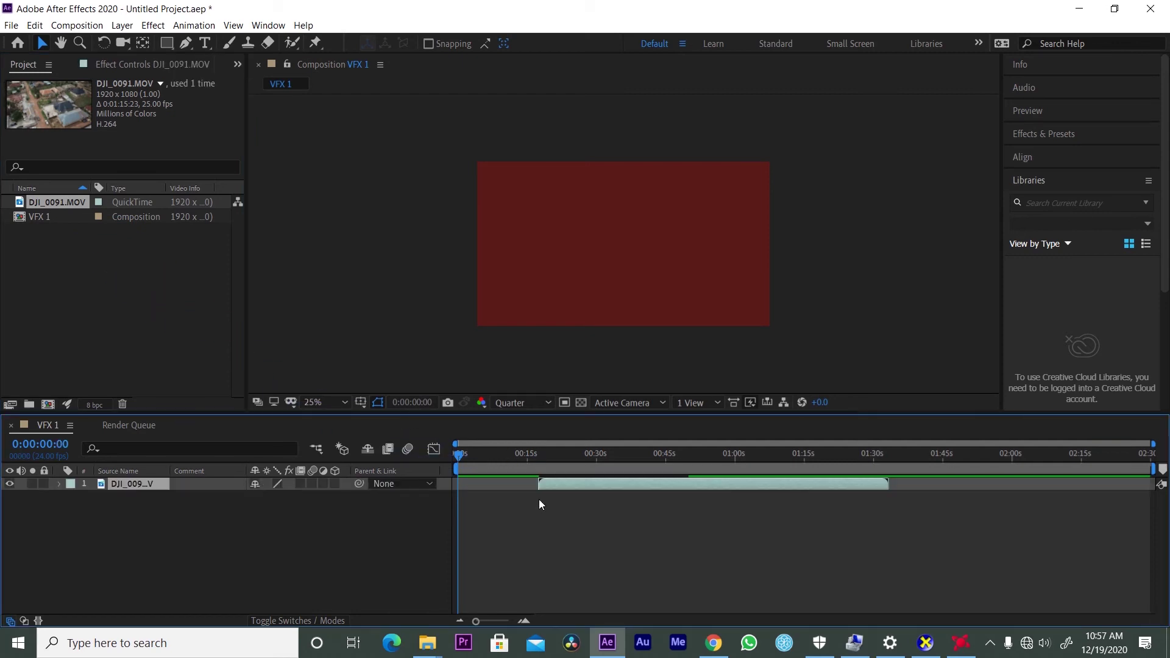
{"action": "left_click_drag", "start_coordinate": [648, 481], "coordinate": [555, 481]}
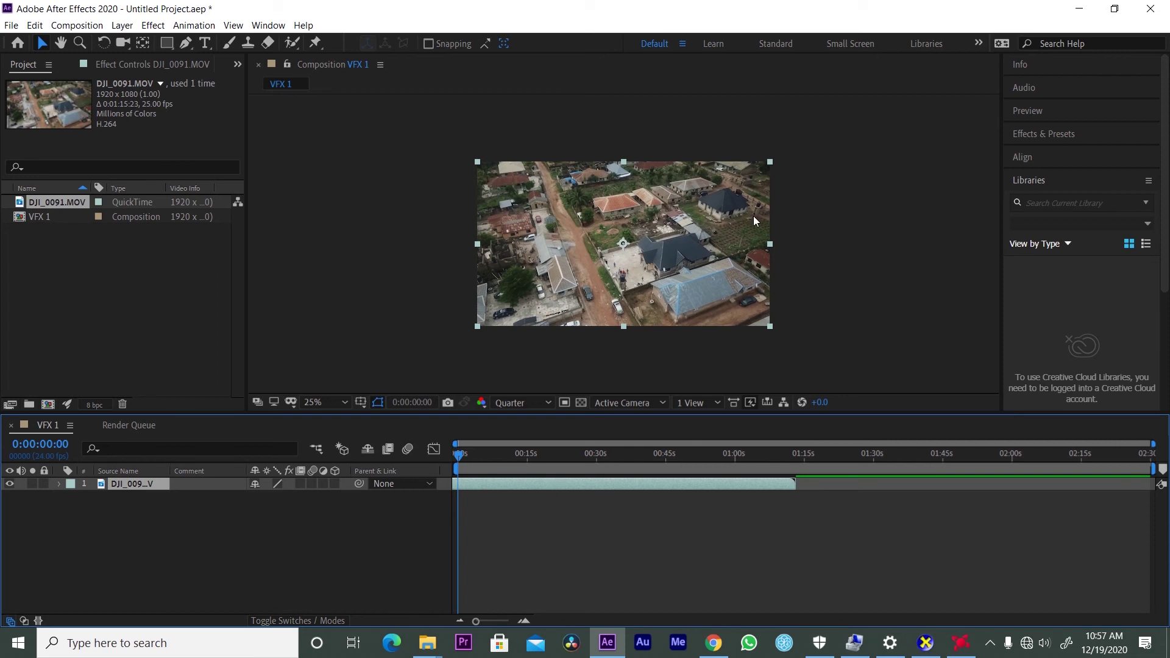
{"action": "left_click", "coordinate": [591, 243]}
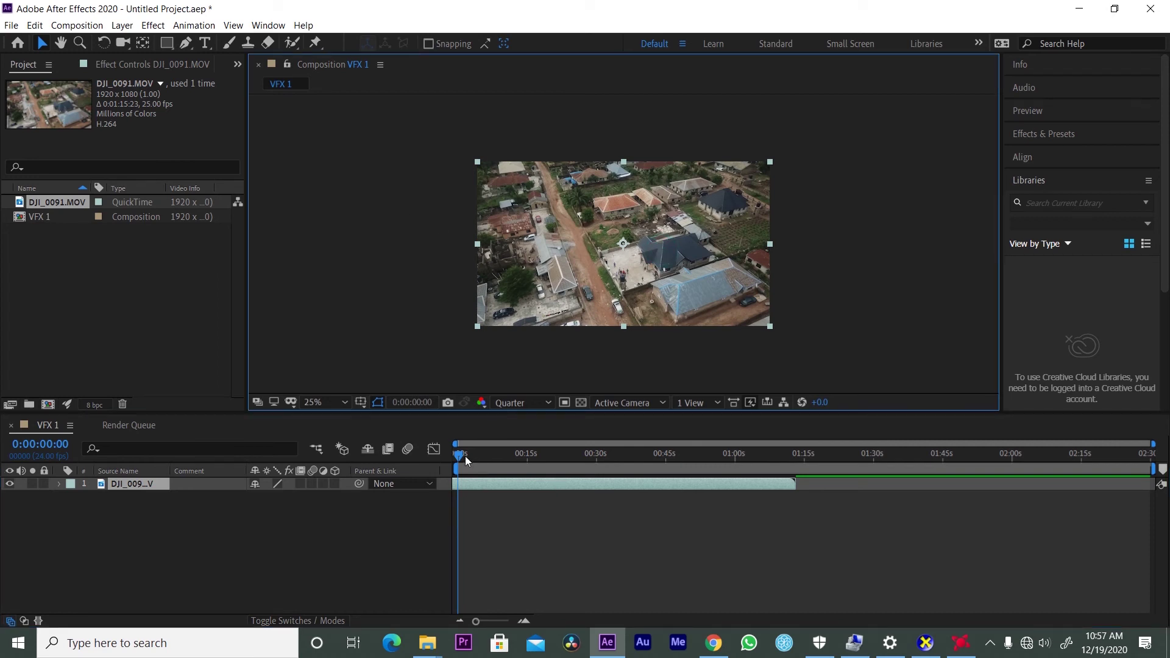
{"action": "left_click_drag", "start_coordinate": [458, 451], "coordinate": [612, 458]}
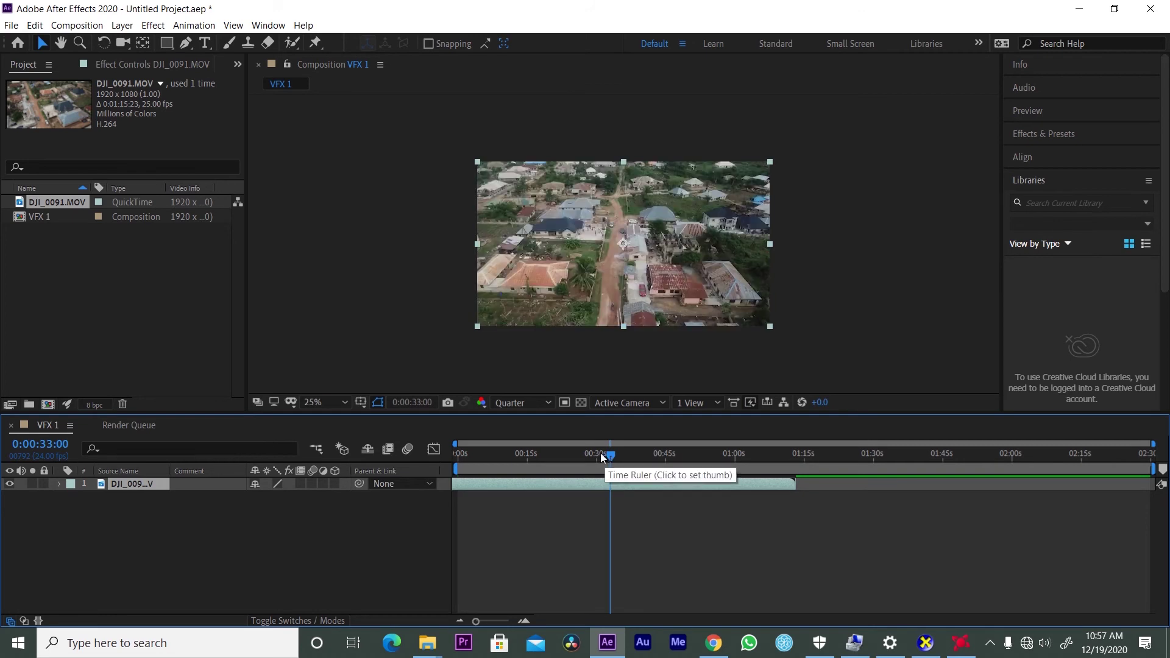
{"action": "key", "text": "space"}
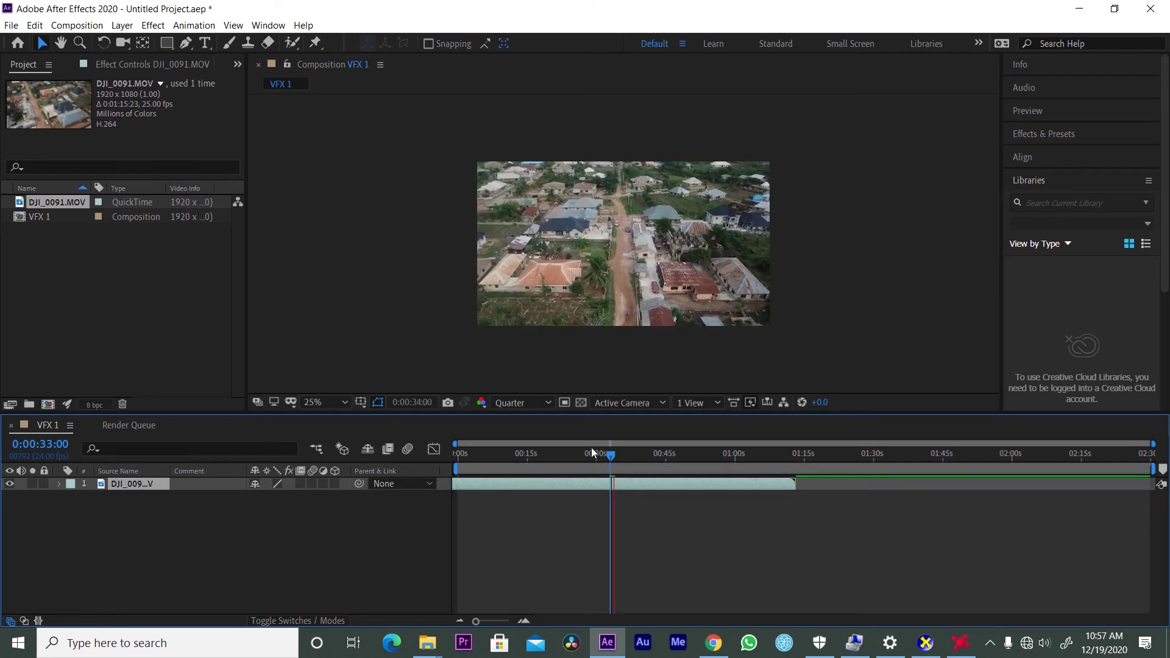
Check the preview resolution options, deselect the layer, and jump to 0:00:44:01.
{"action": "left_click", "coordinate": [540, 401]}
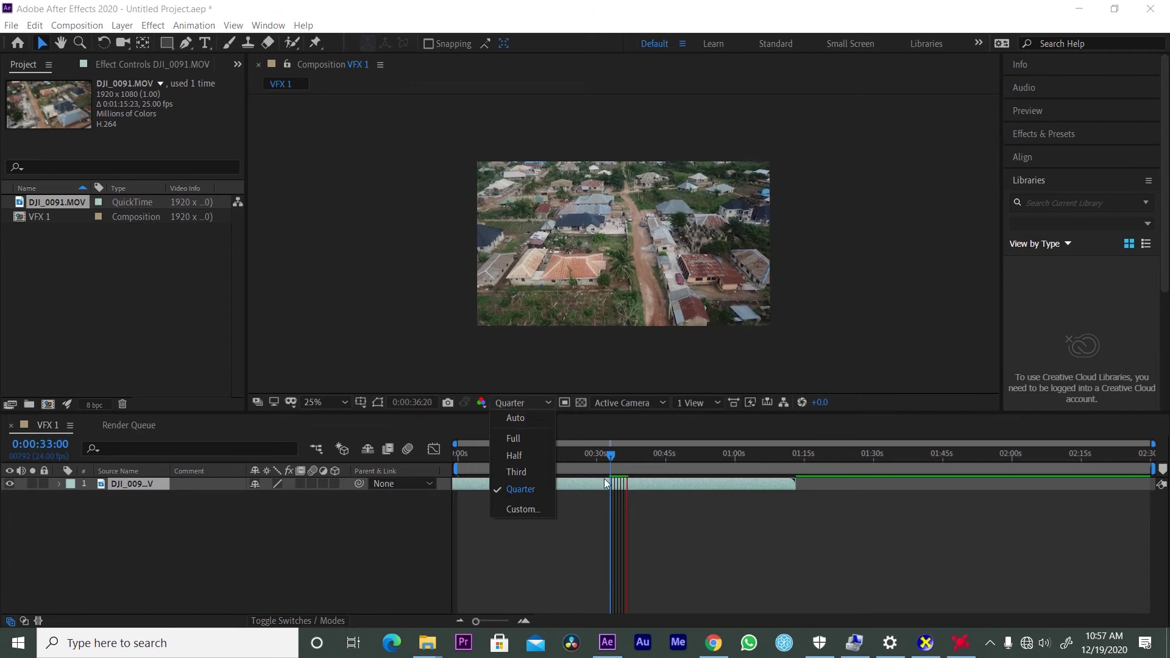
{"action": "left_click", "coordinate": [610, 452]}
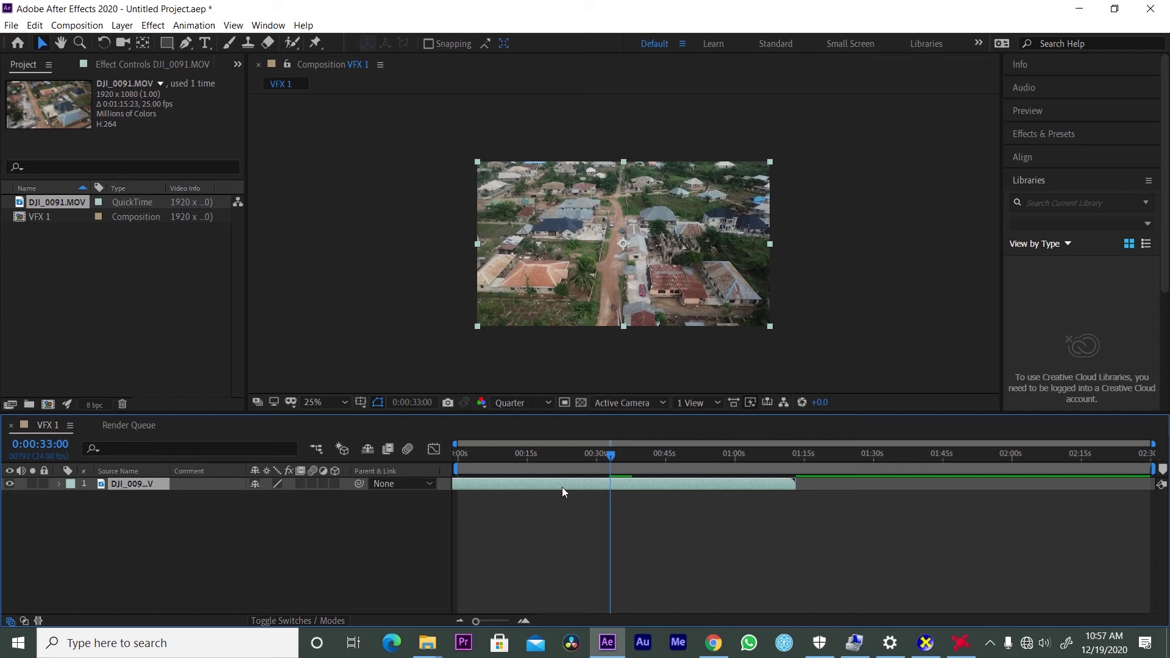
{"action": "left_click", "coordinate": [546, 403]}
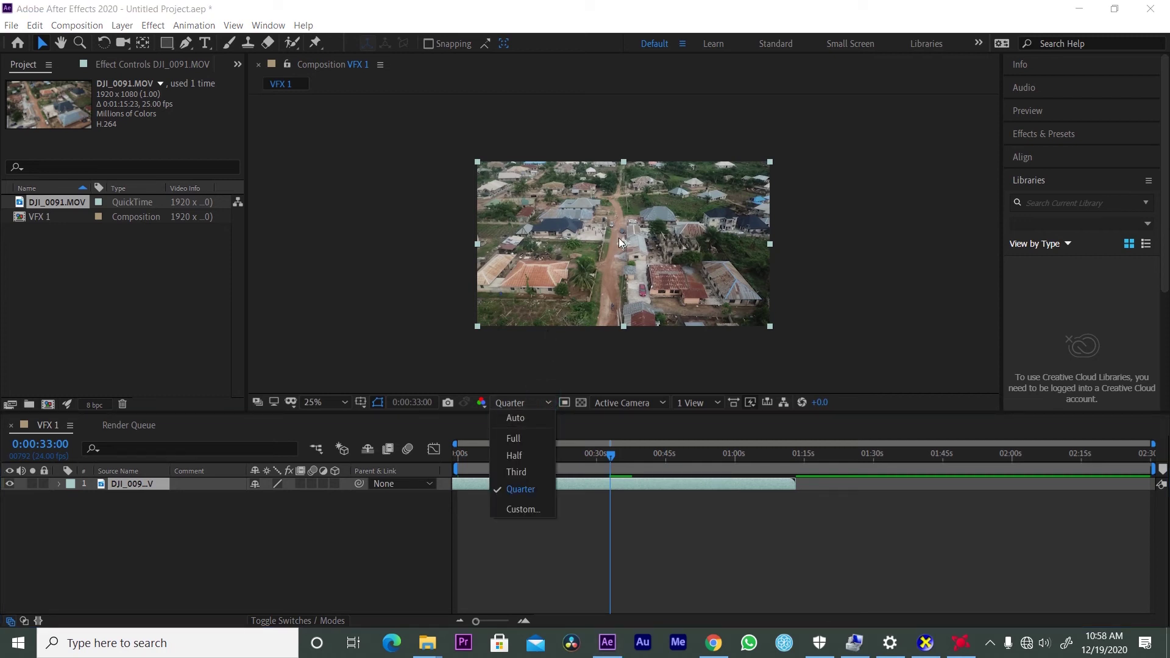
{"action": "left_click", "coordinate": [813, 312]}
{"action": "left_click", "coordinate": [817, 305]}
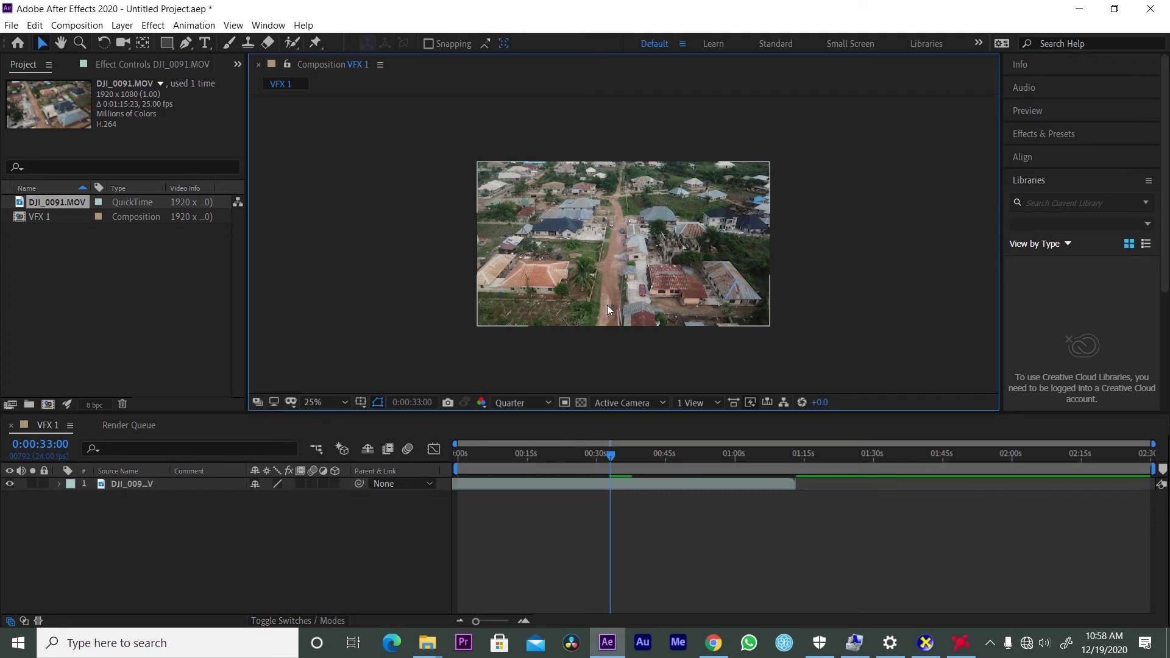
{"action": "left_click", "coordinate": [659, 466]}
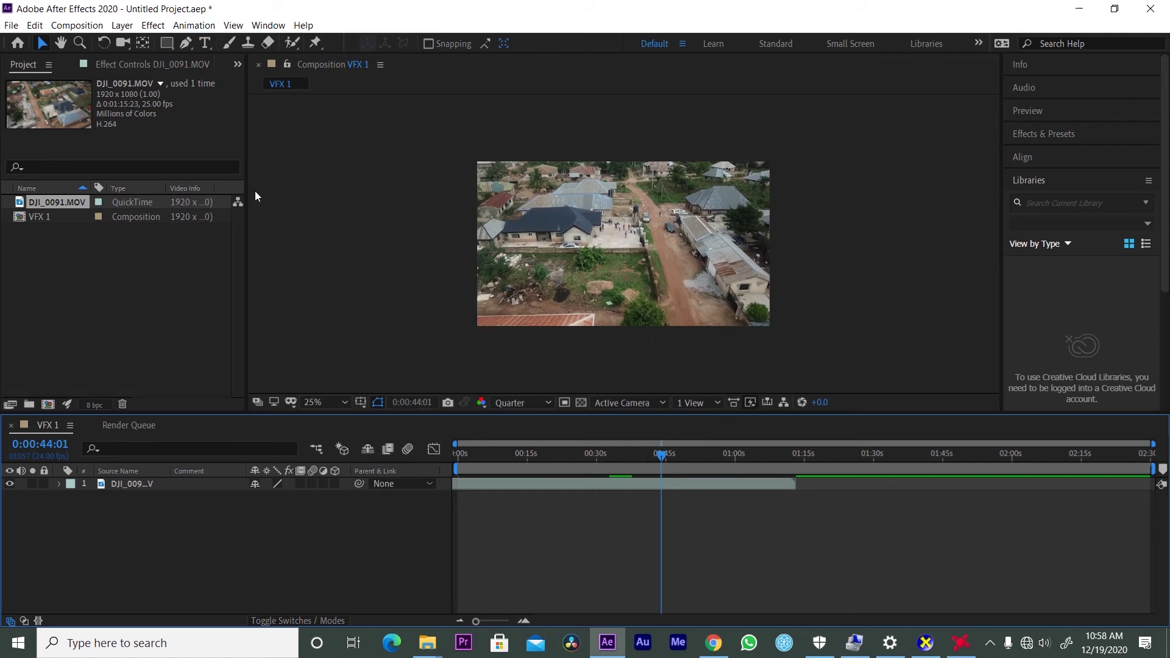
Inspect VFX 1 and DJI_0091.MOV's context menu, then cancel a new Ctrl+N composition.
{"action": "left_click", "coordinate": [78, 218]}
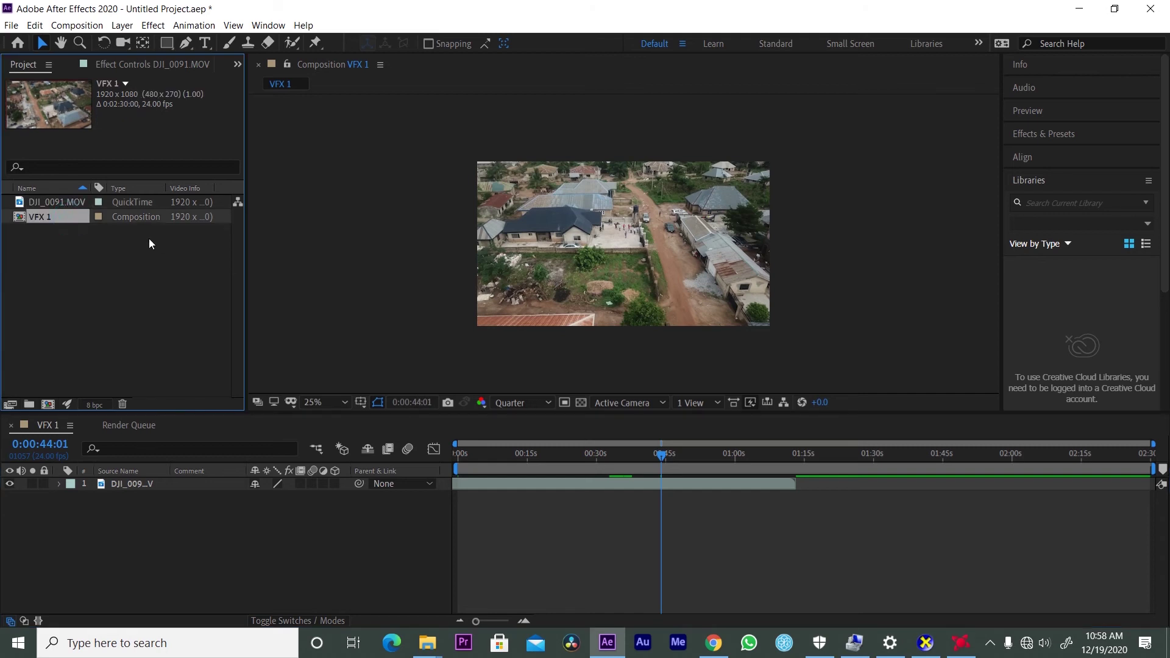
{"action": "right_click", "coordinate": [62, 207]}
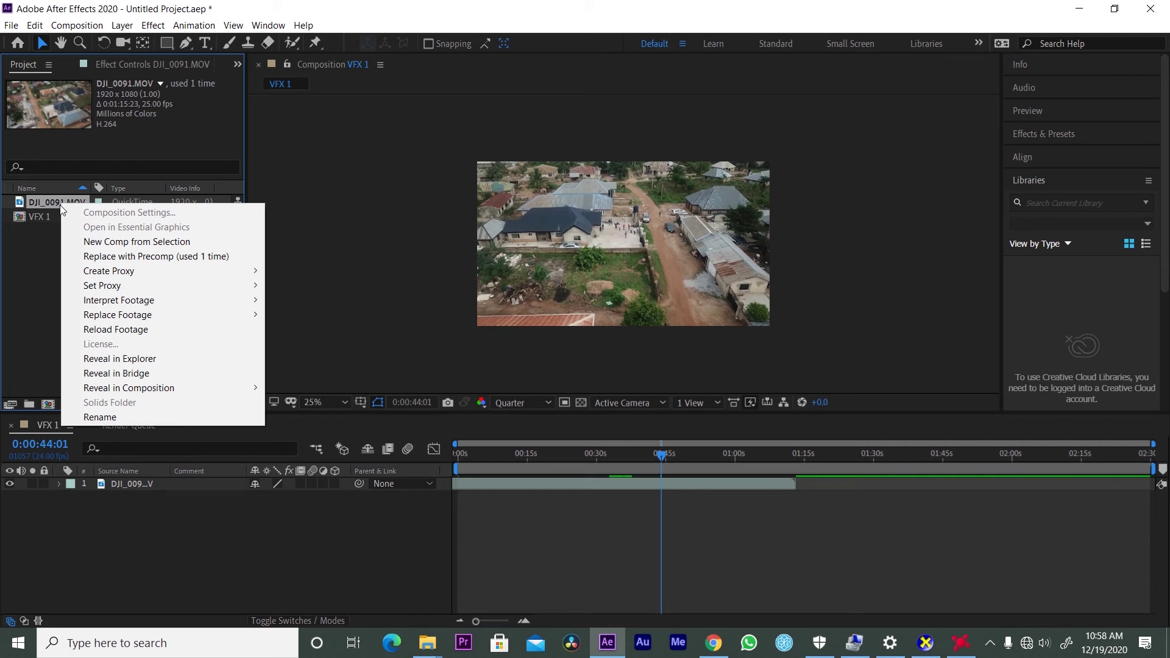
{"action": "left_click", "coordinate": [17, 301]}
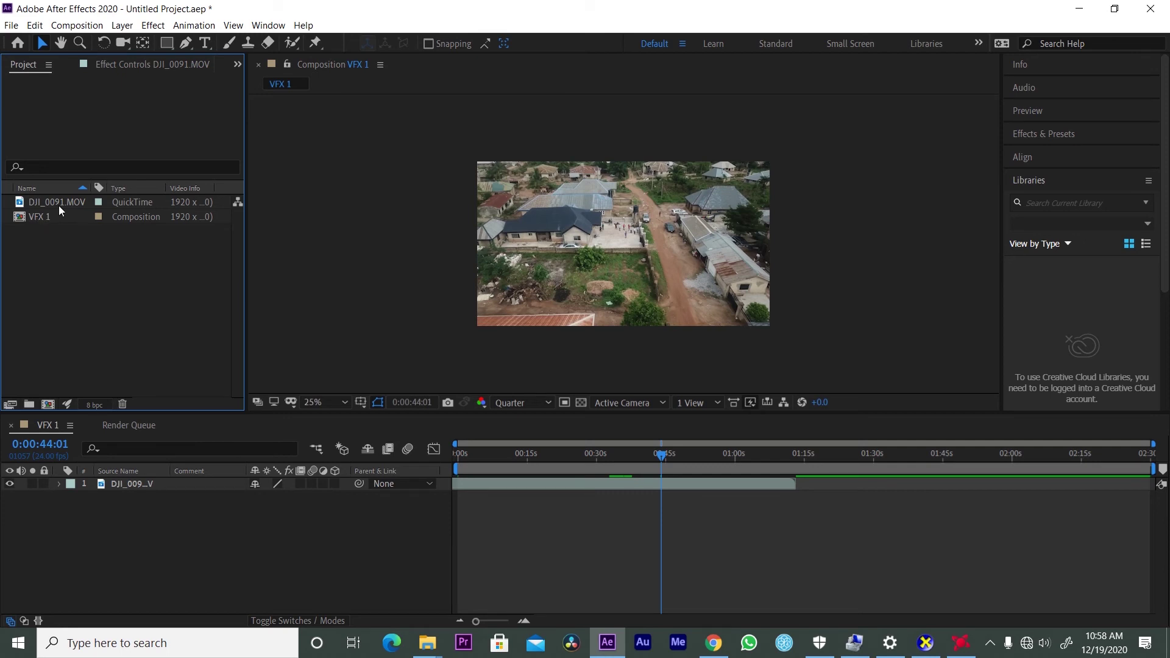
{"action": "key", "text": "ctrl+n"}
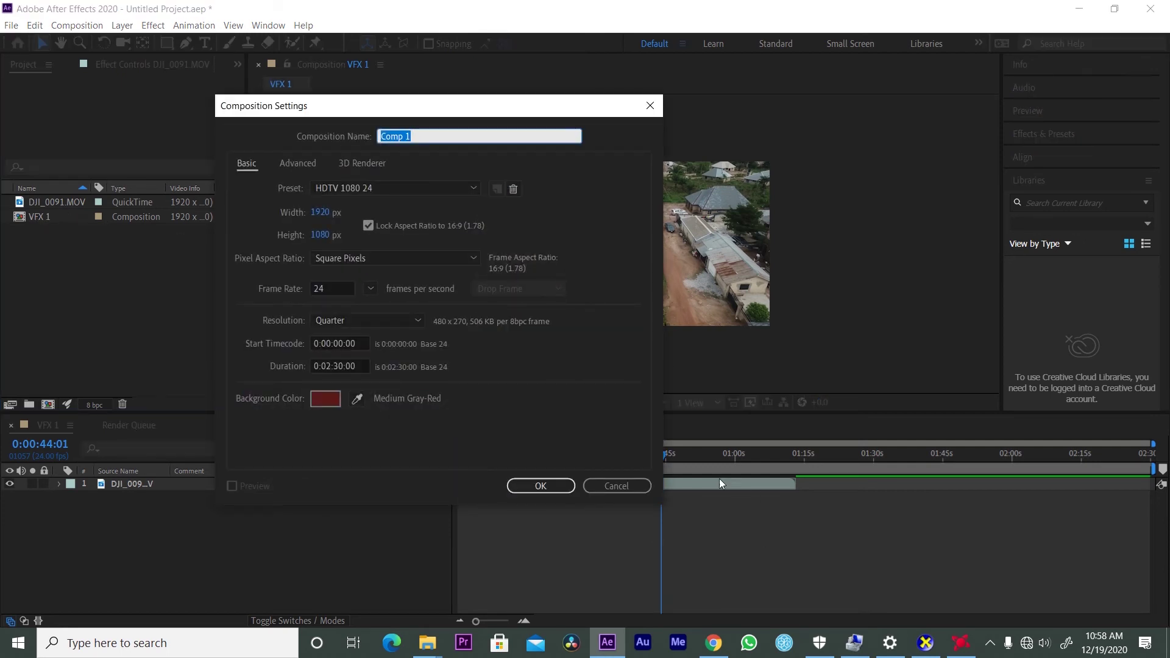
{"action": "left_click", "coordinate": [626, 490]}
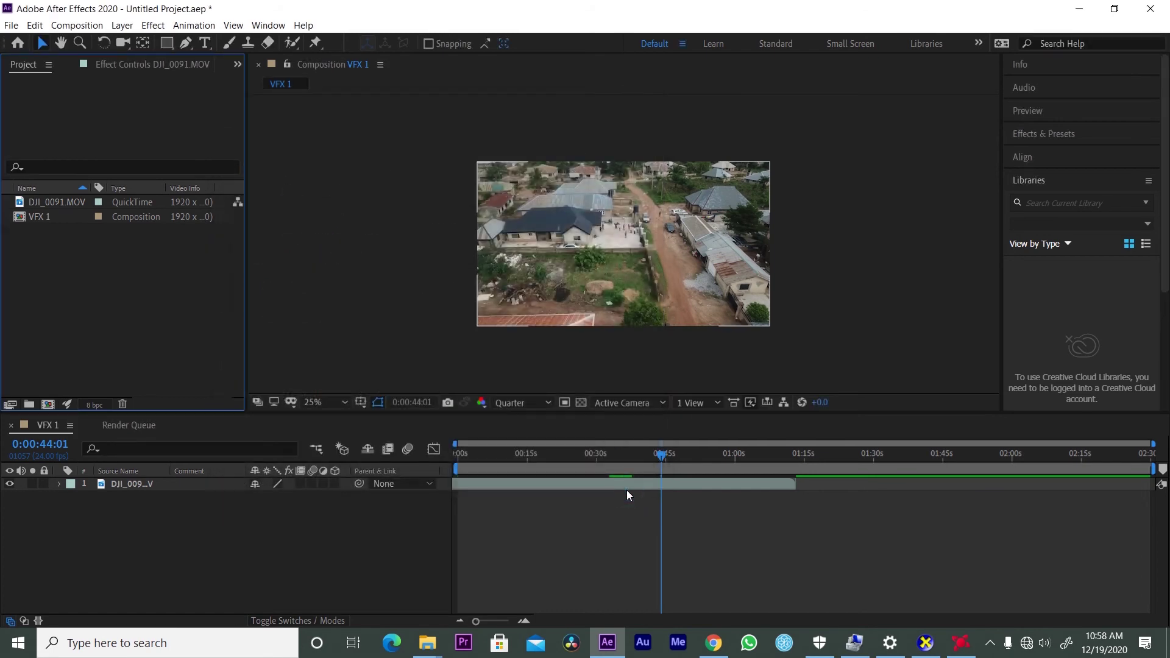
Start a new project, discarding the old project's unsaved changes.
{"action": "left_click", "coordinate": [11, 25]}
{"action": "mouse_move", "coordinate": [73, 80]}
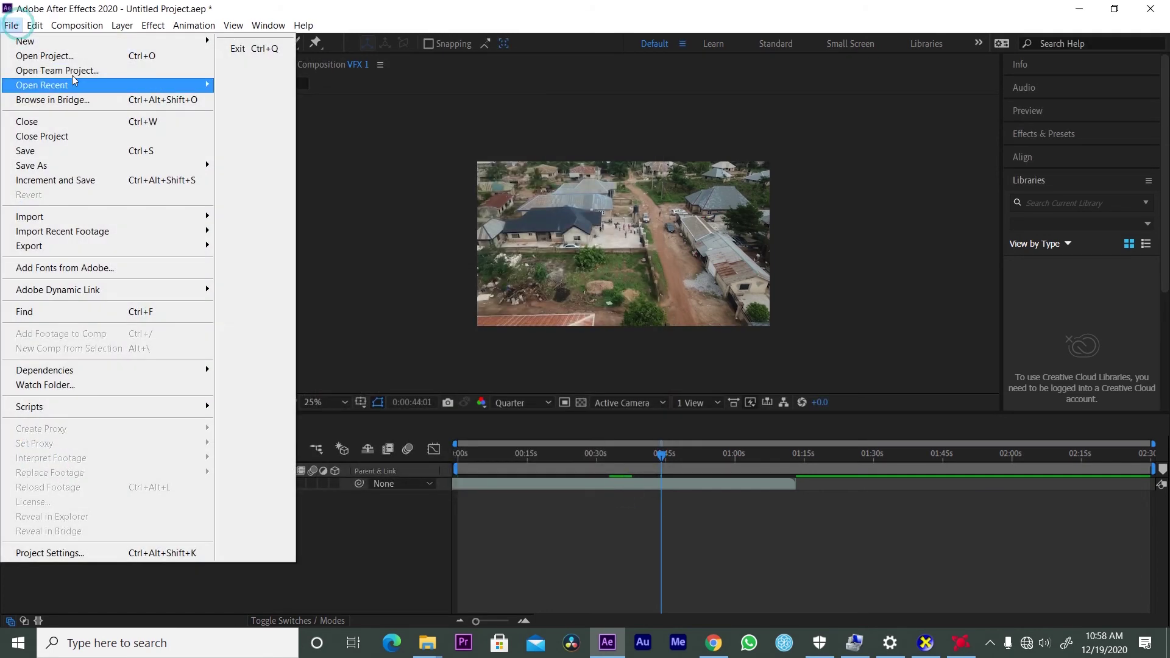
{"action": "mouse_move", "coordinate": [68, 41]}
{"action": "left_click", "coordinate": [252, 48]}
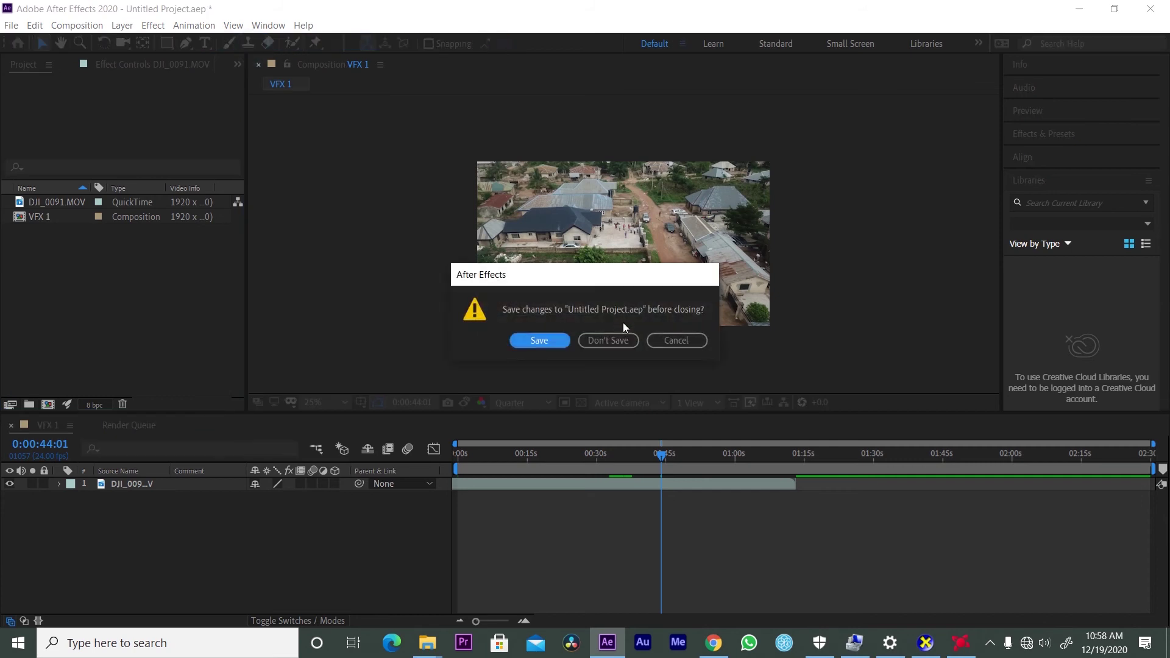
{"action": "left_click", "coordinate": [622, 339]}
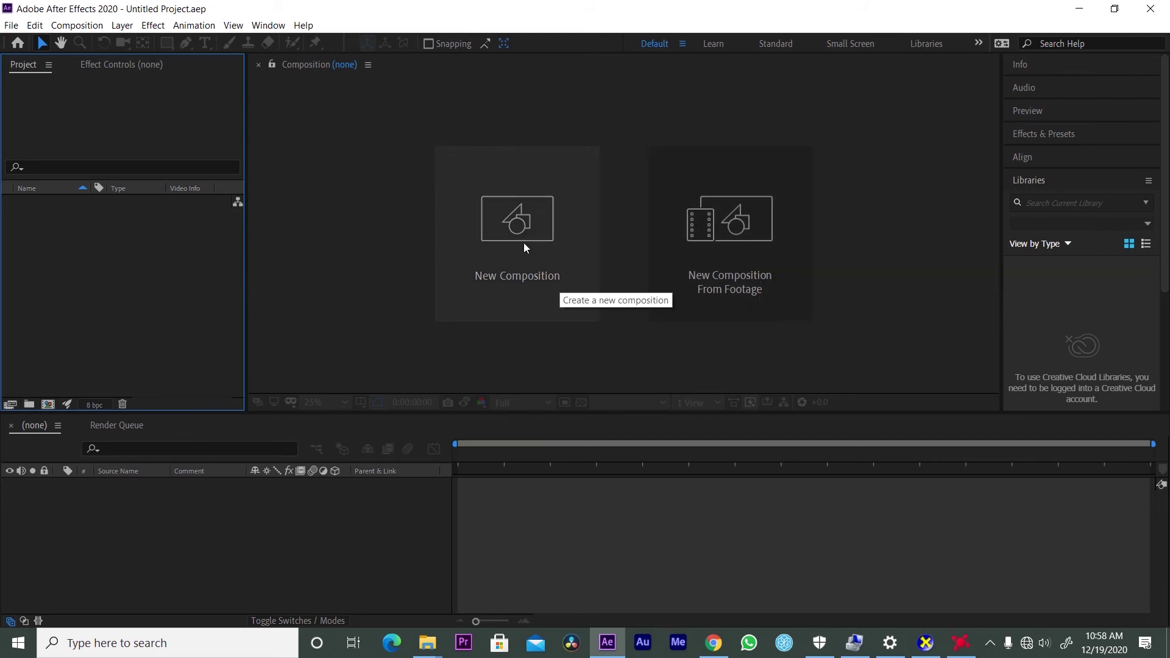
Create a new 1920x1080 composition, Comp 1, with default settings.
{"action": "left_click", "coordinate": [517, 228]}
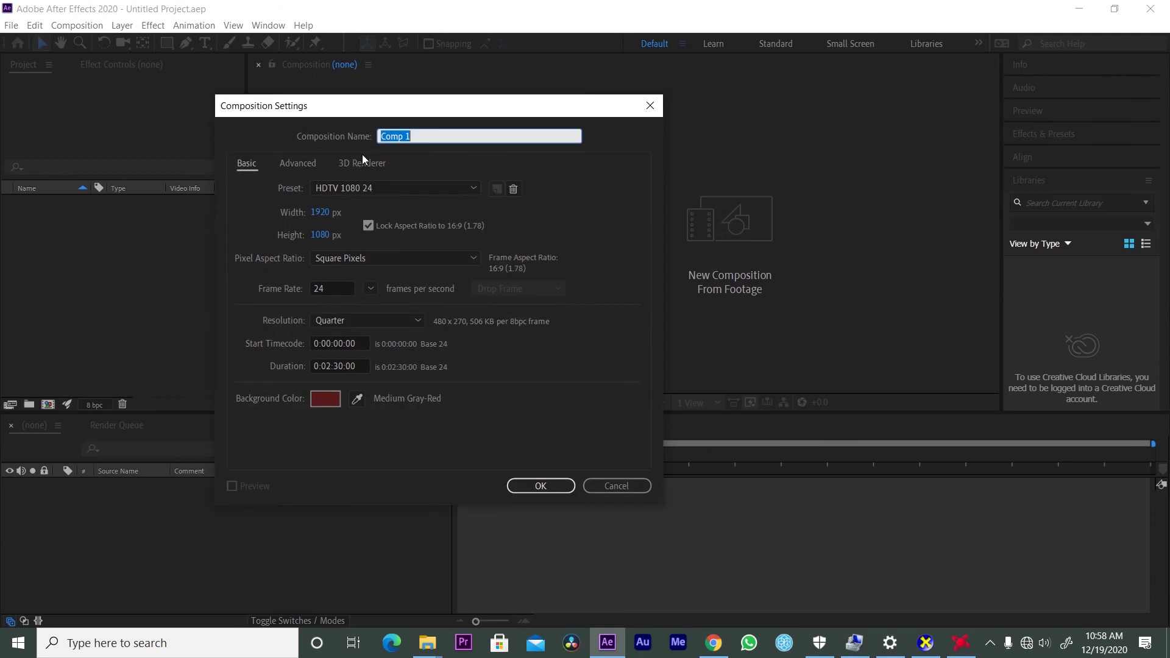
{"action": "left_click", "coordinate": [320, 213]}
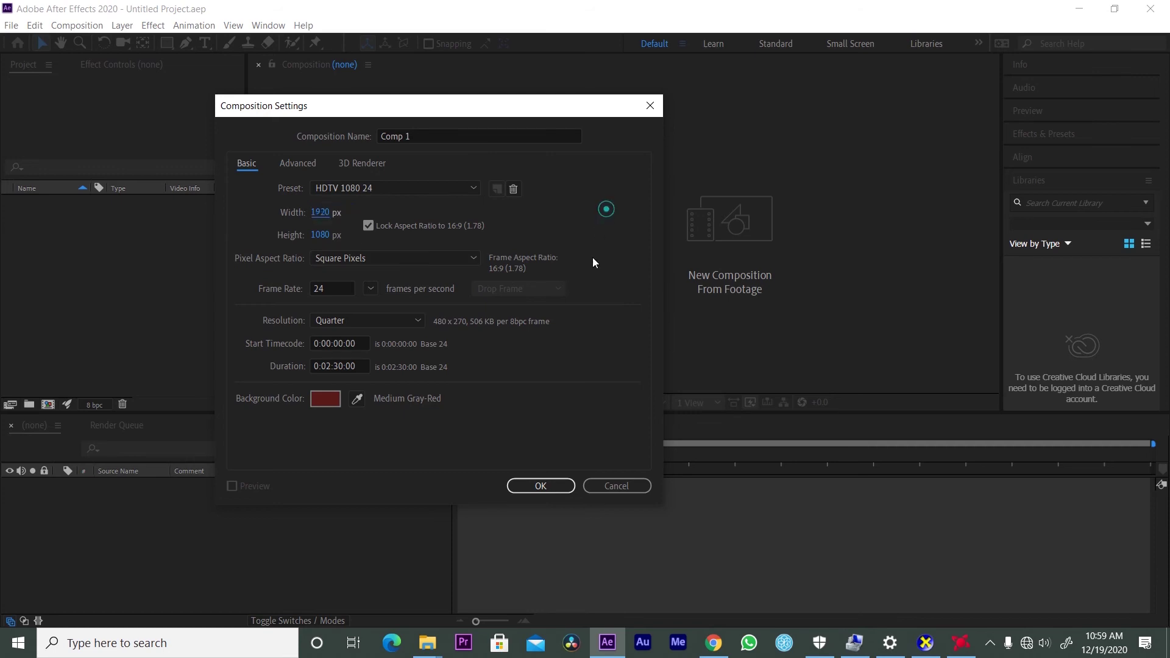
{"action": "left_click", "coordinate": [535, 480]}
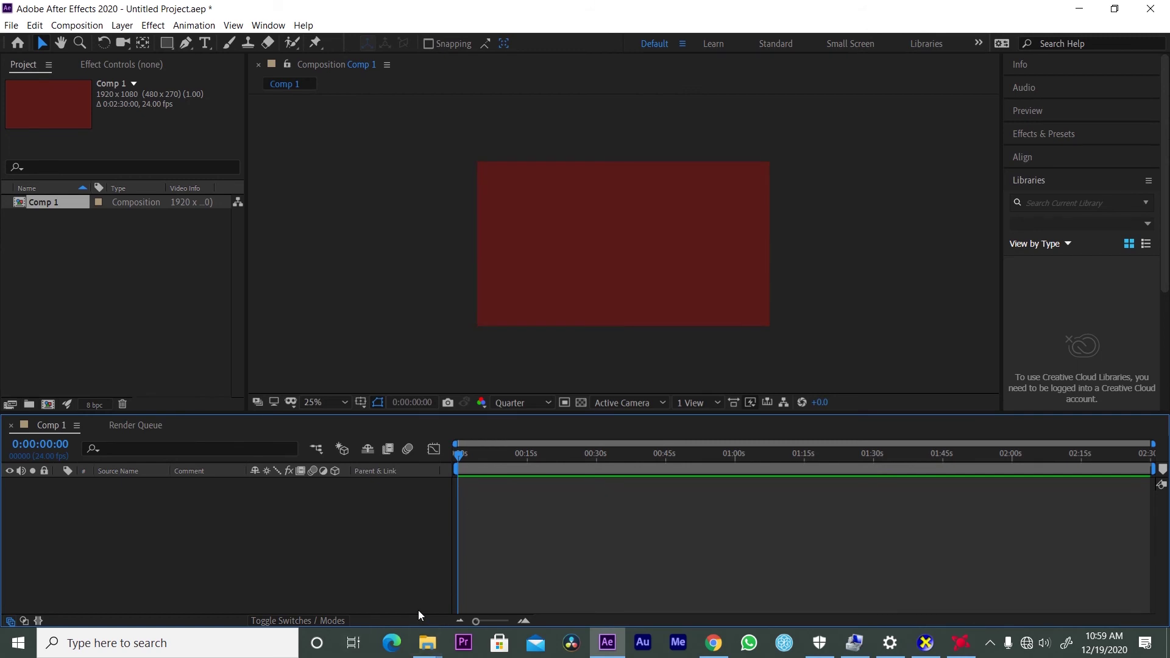
In File Explorer, browse to I:\BOGFADMINT\Export and show files as large icons.
{"action": "mouse_move", "coordinate": [427, 643]}
{"action": "left_click", "coordinate": [358, 582]}
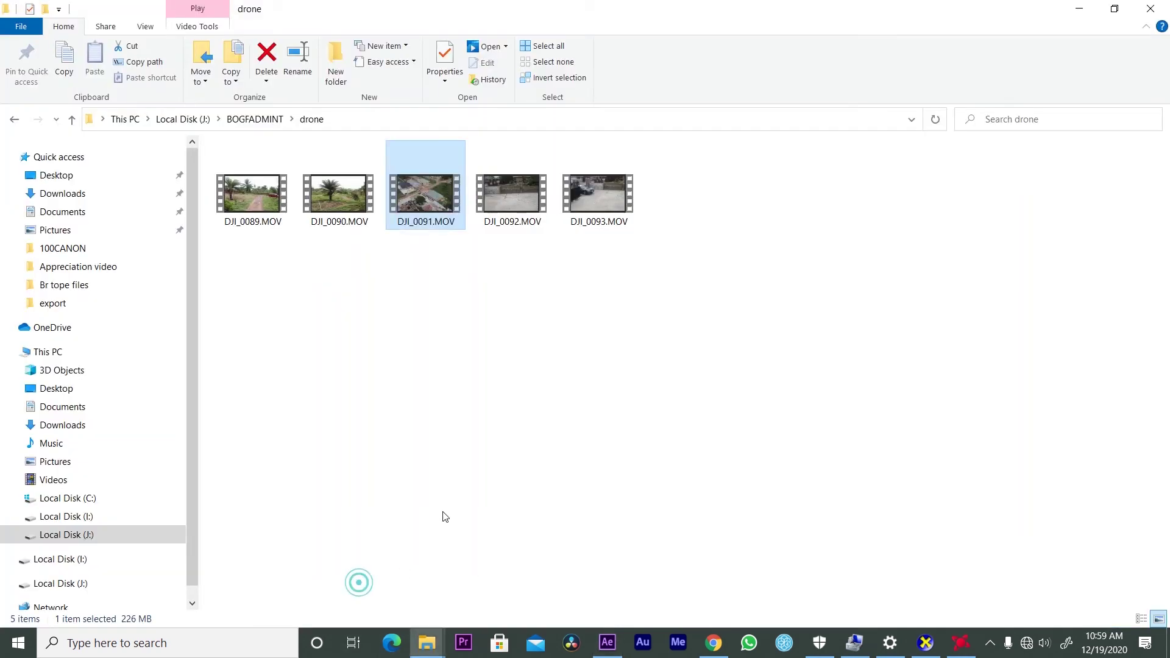
{"action": "left_click", "coordinate": [231, 122]}
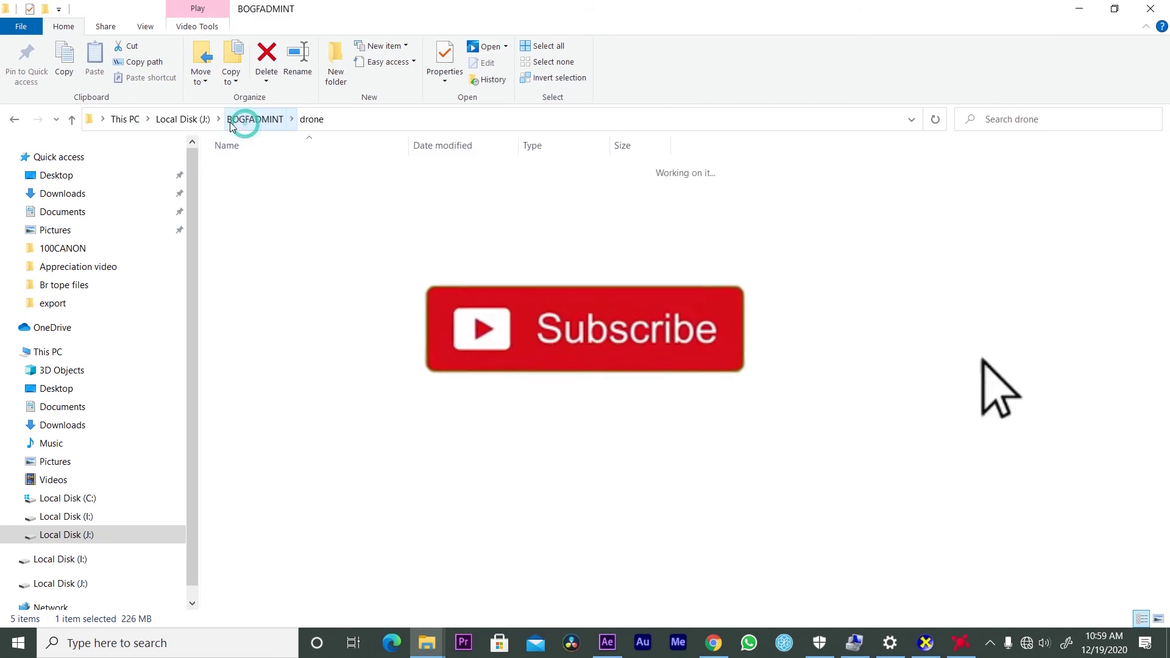
{"action": "left_click", "coordinate": [87, 518]}
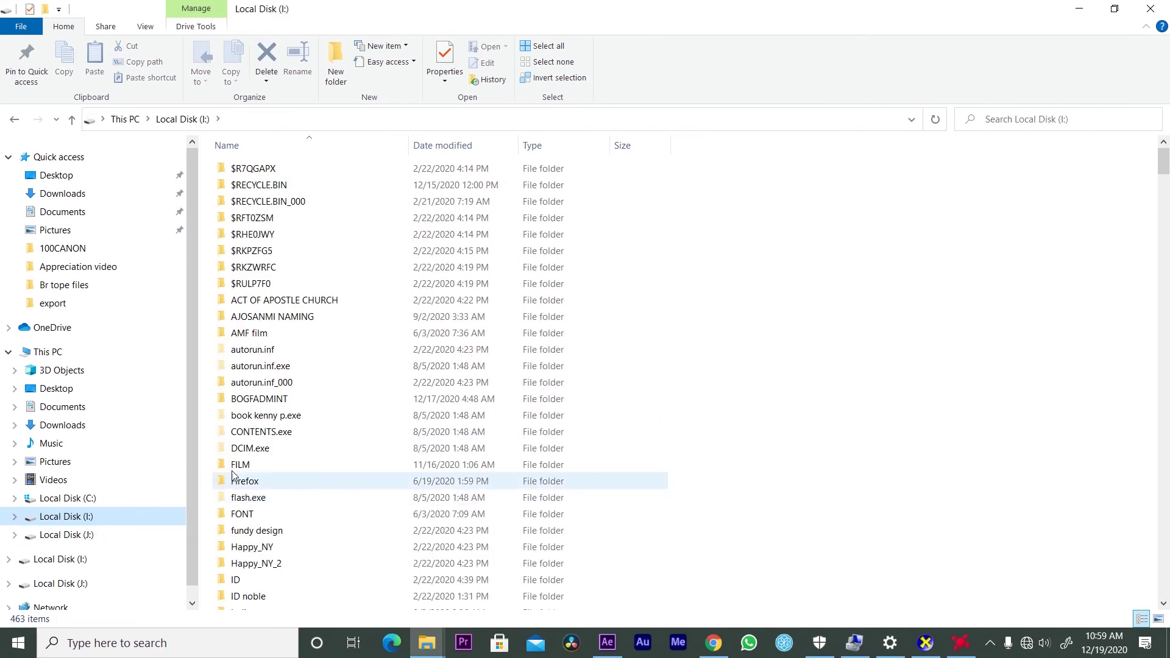
{"action": "double_click", "coordinate": [297, 398]}
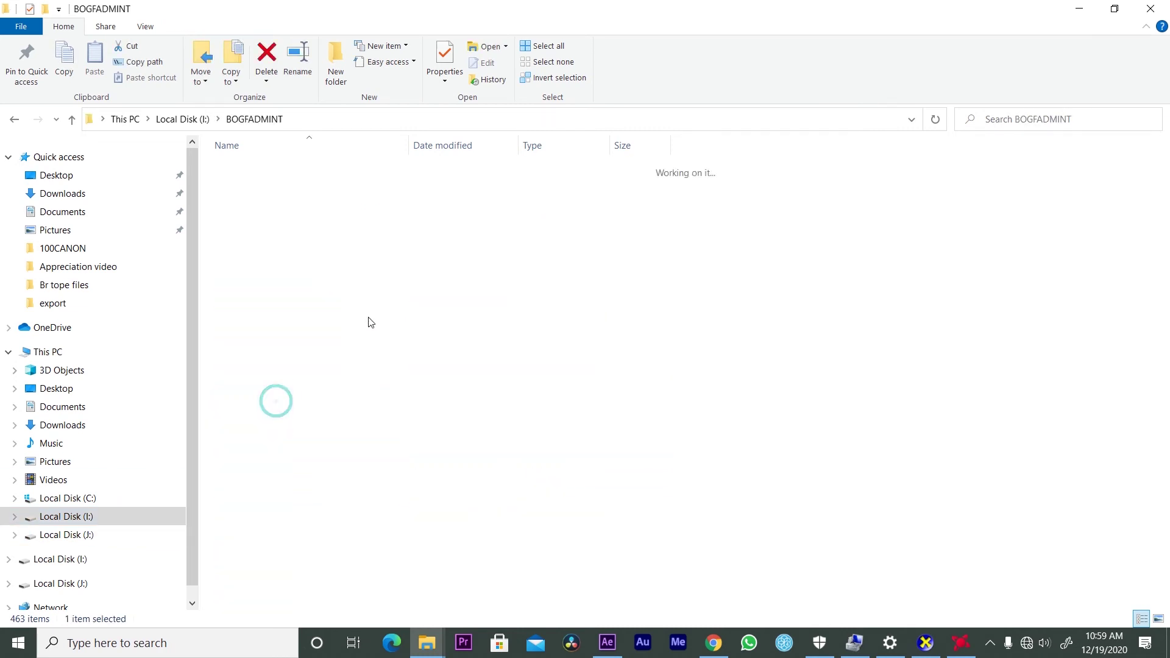
{"action": "double_click", "coordinate": [265, 252]}
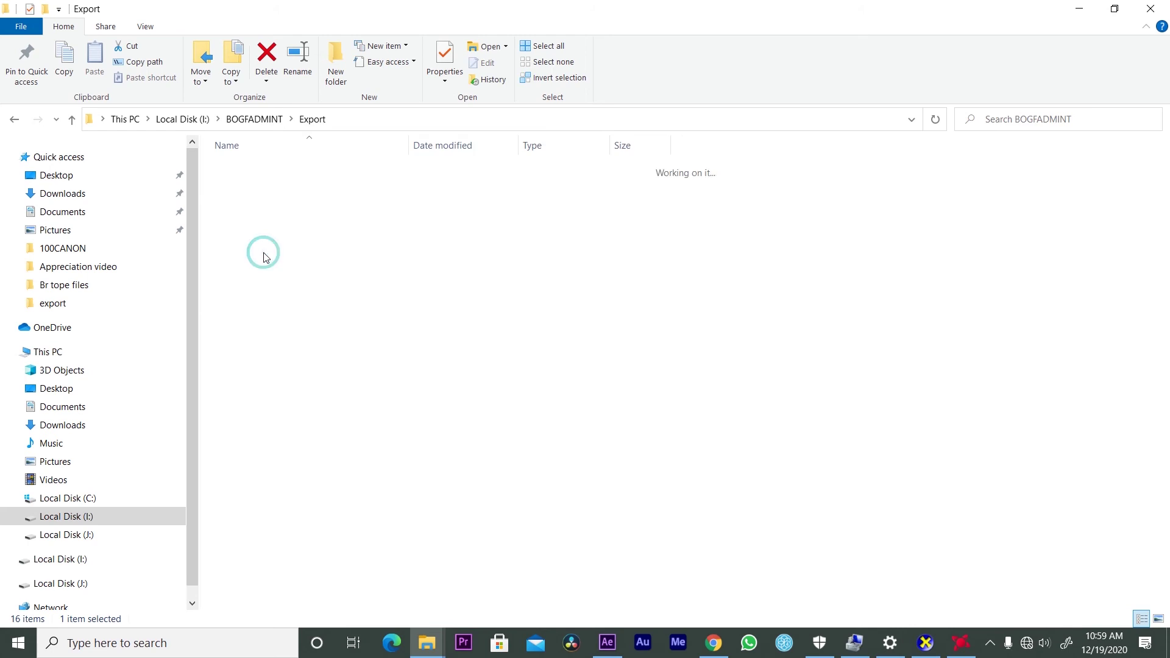
{"action": "left_click", "coordinate": [1158, 619]}
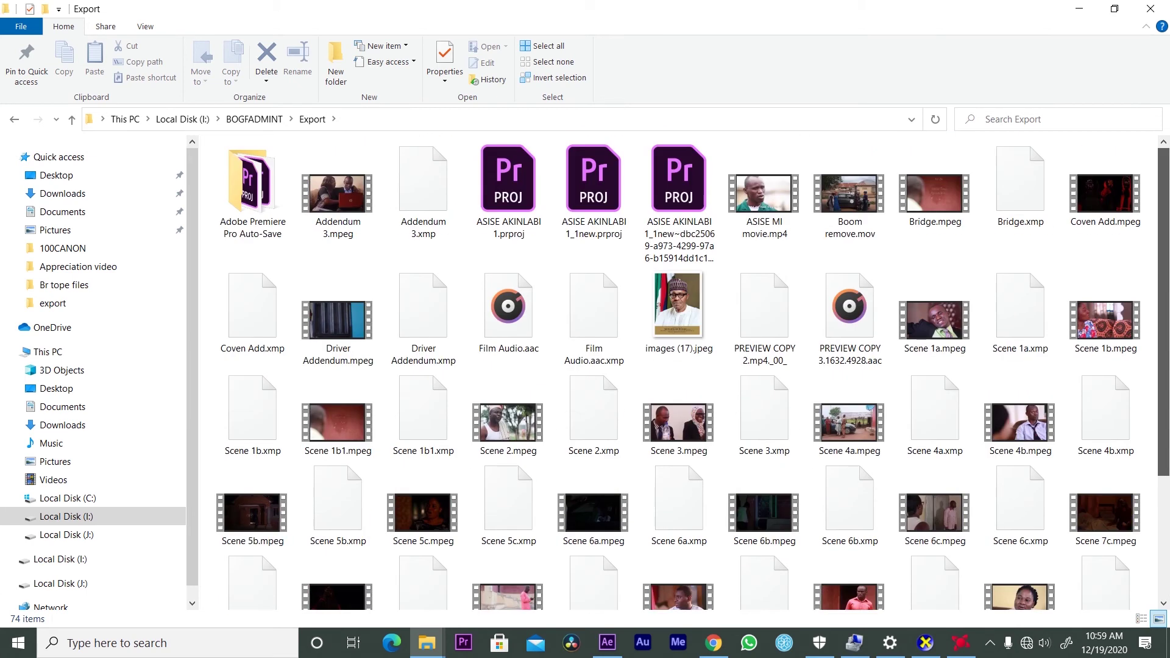
Check Trailer.mp4's details: 1920x1080 at 23.98 fps.
{"action": "scroll", "coordinate": [948, 591], "scroll_direction": "down", "scroll_amount": 3}
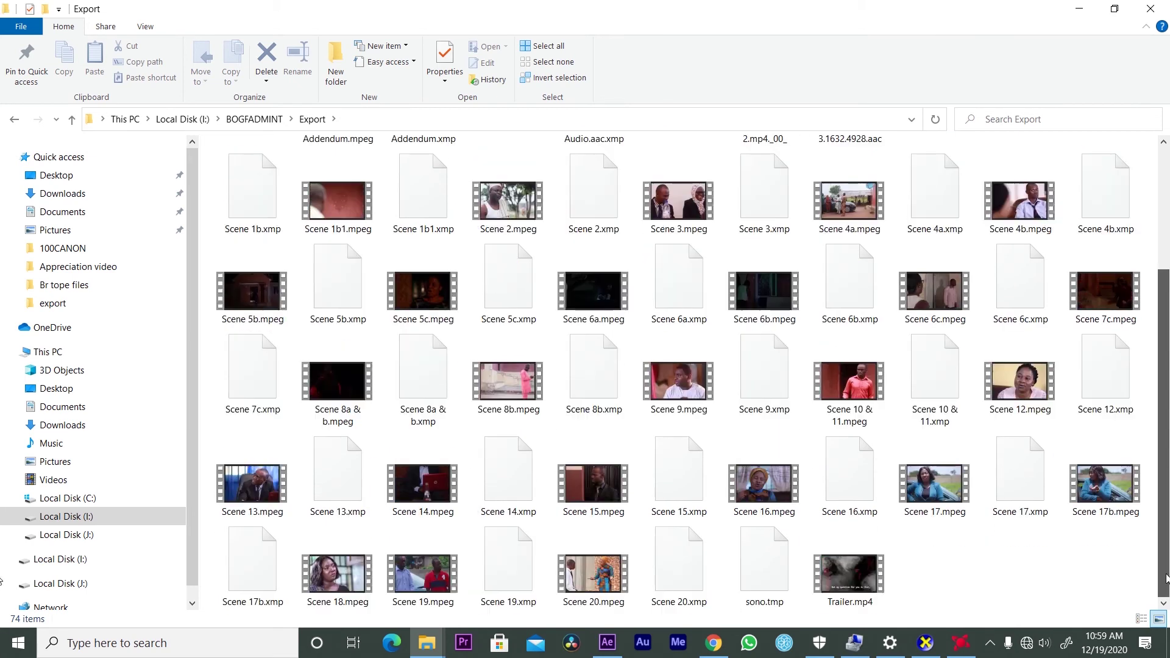
{"action": "double_click", "coordinate": [859, 577]}
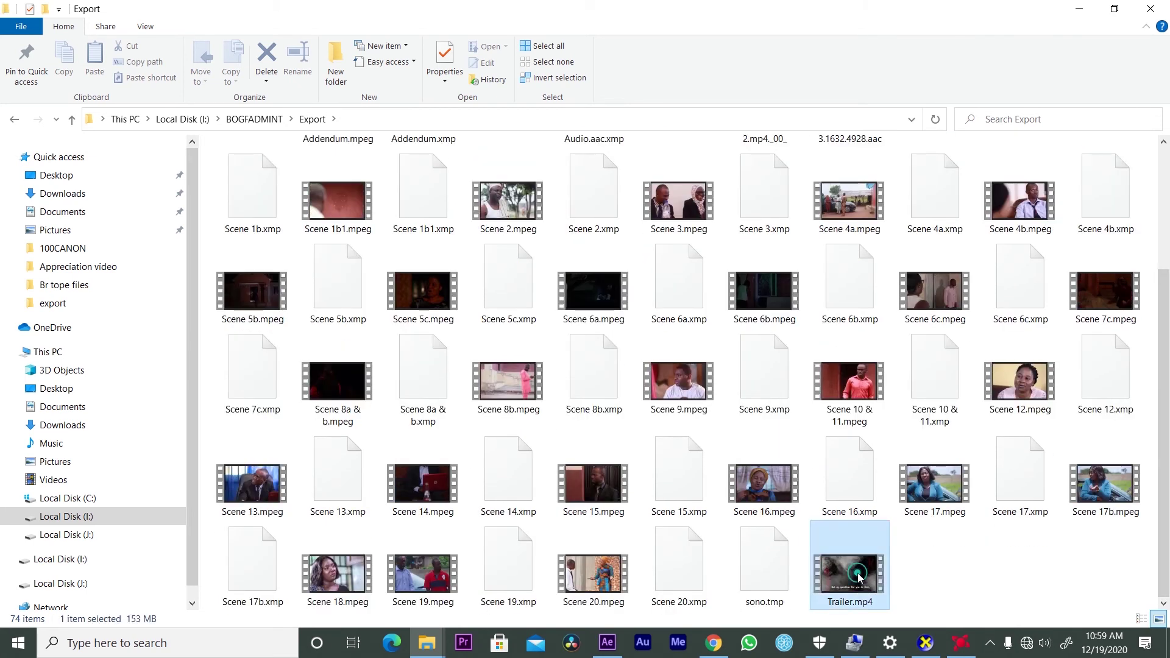
{"action": "right_click", "coordinate": [859, 575]}
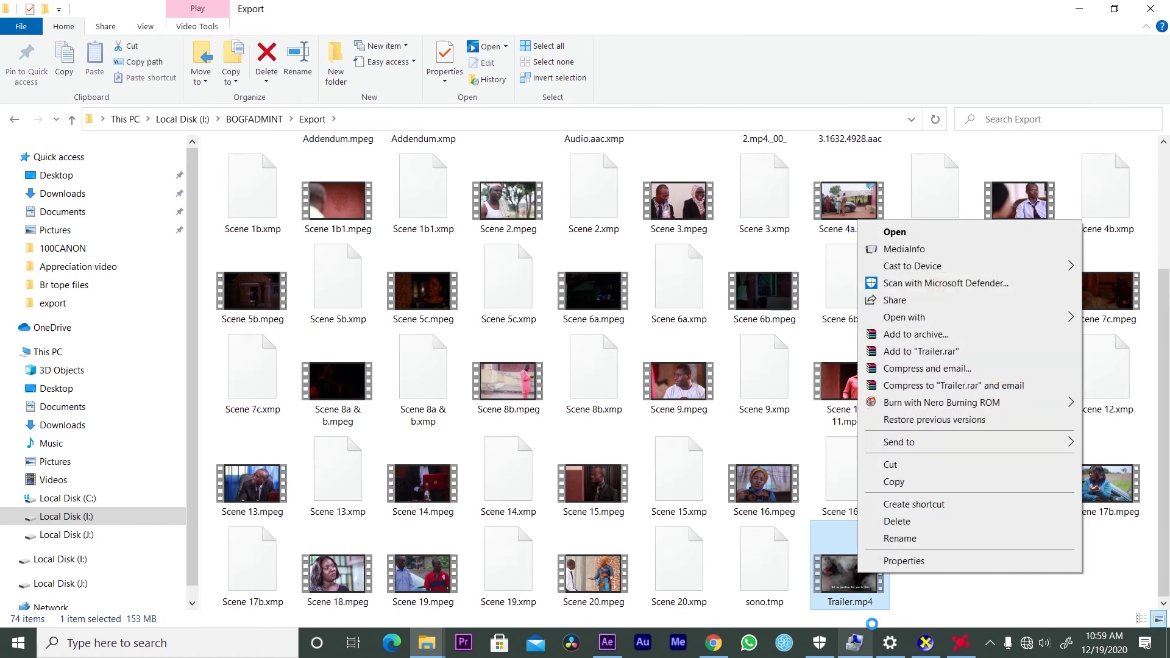
{"action": "left_click", "coordinate": [974, 561]}
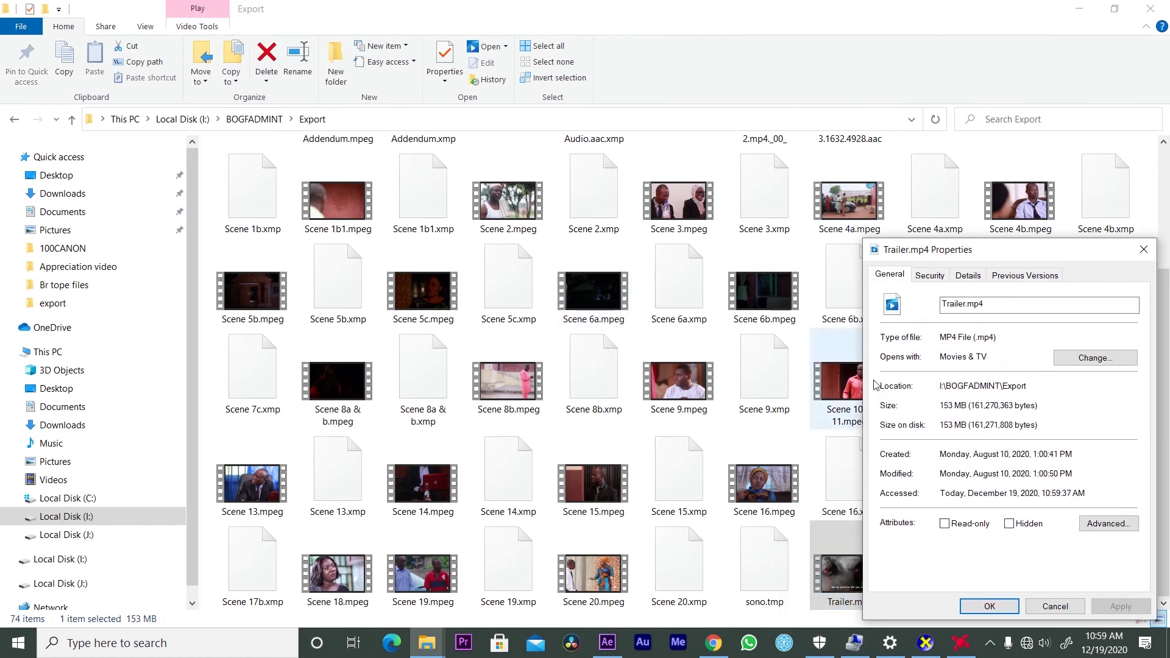
{"action": "left_click", "coordinate": [967, 275]}
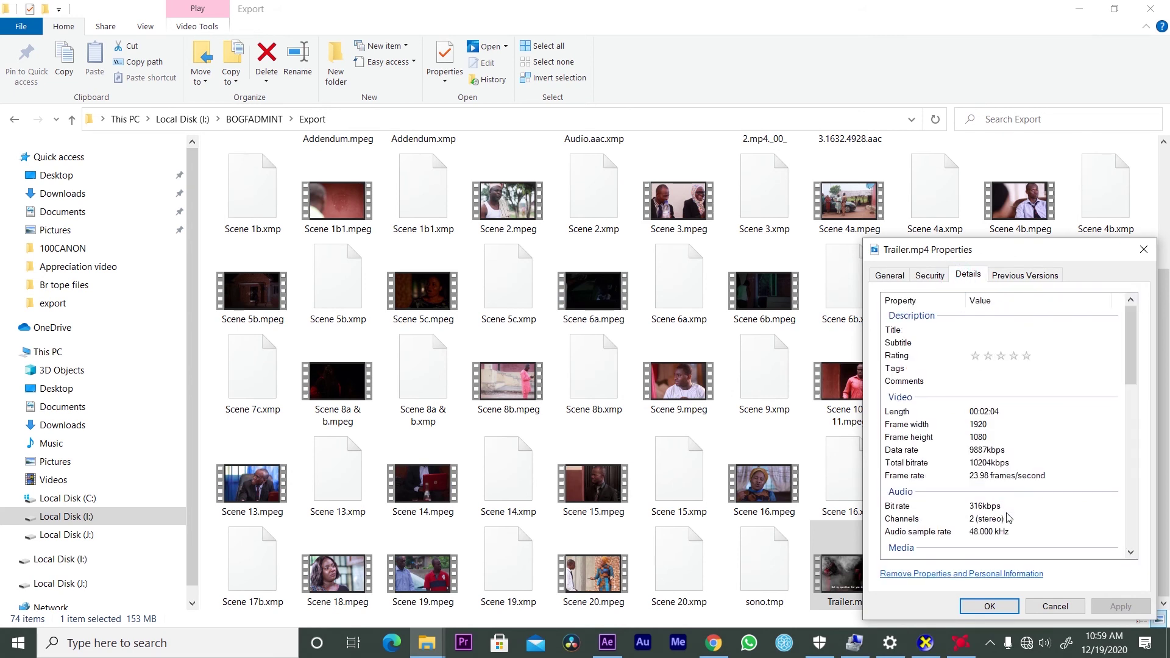
{"action": "left_click", "coordinate": [1143, 249]}
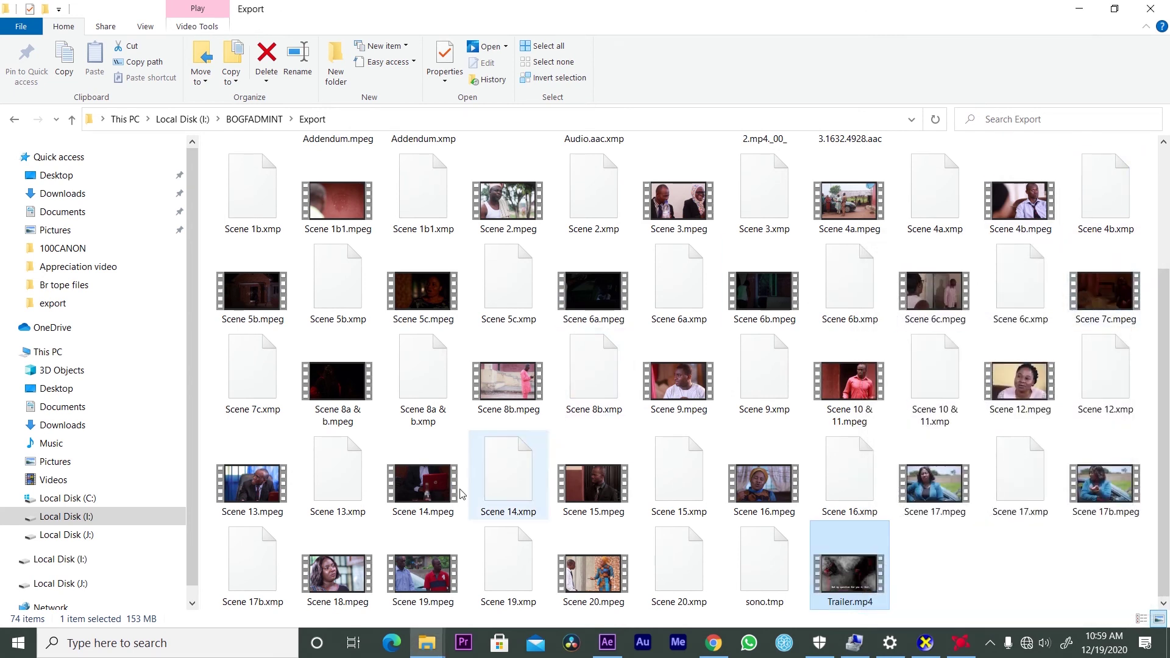
{"action": "scroll", "coordinate": [2, 402], "scroll_direction": "up", "scroll_amount": 4}
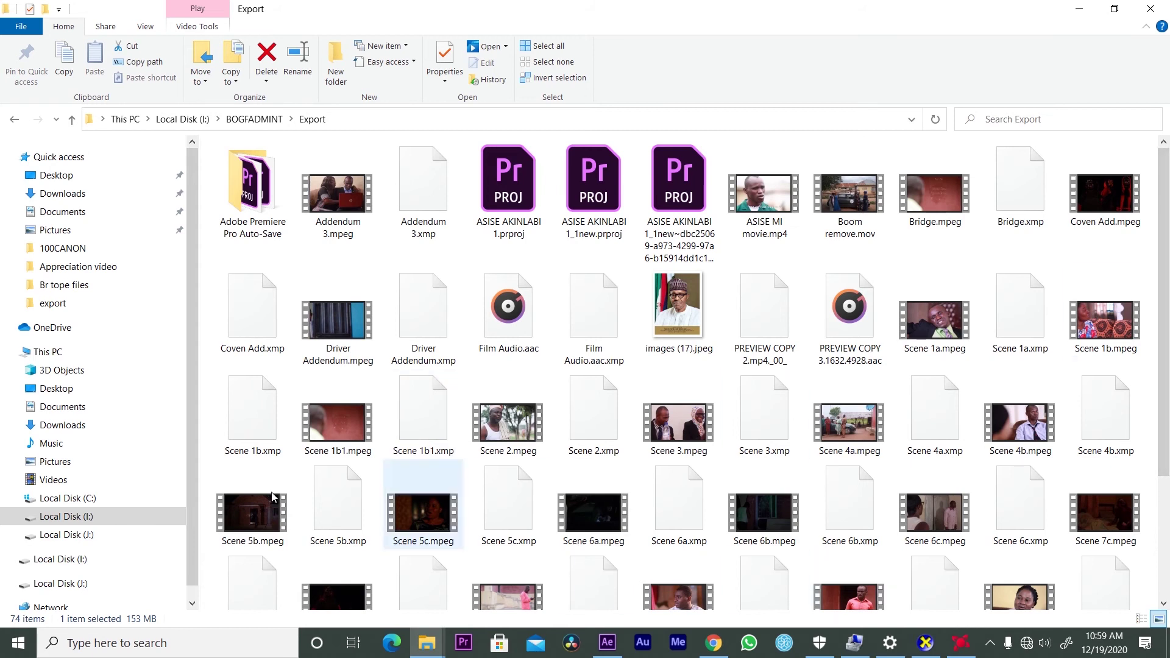
On the Desktop, check HOLE IN THE WALL TRAILER.mpeg's details, then drag it into After Effects.
{"action": "left_click", "coordinate": [96, 388]}
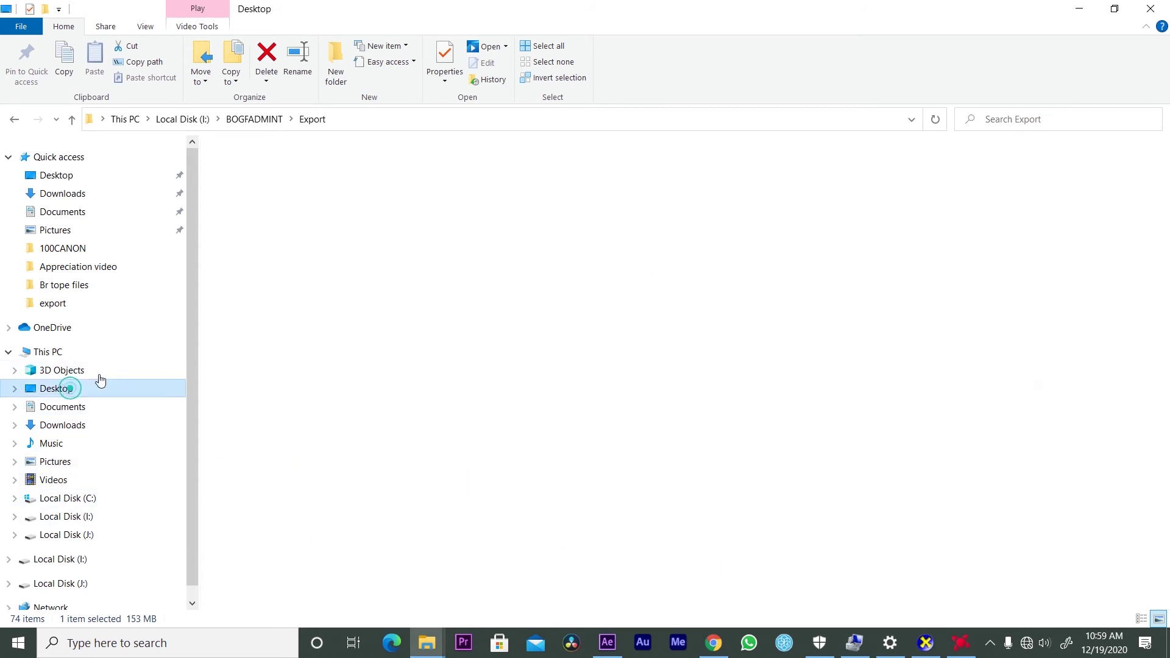
{"action": "scroll", "coordinate": [1148, 329], "scroll_direction": "down", "scroll_amount": 5}
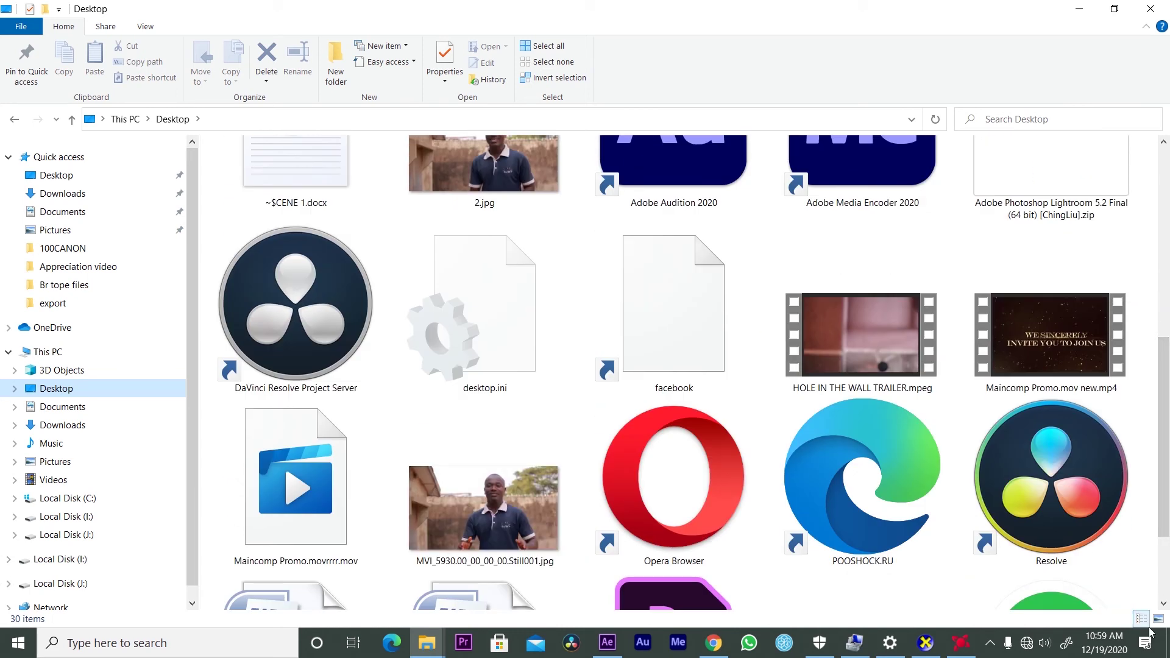
{"action": "right_click", "coordinate": [901, 358]}
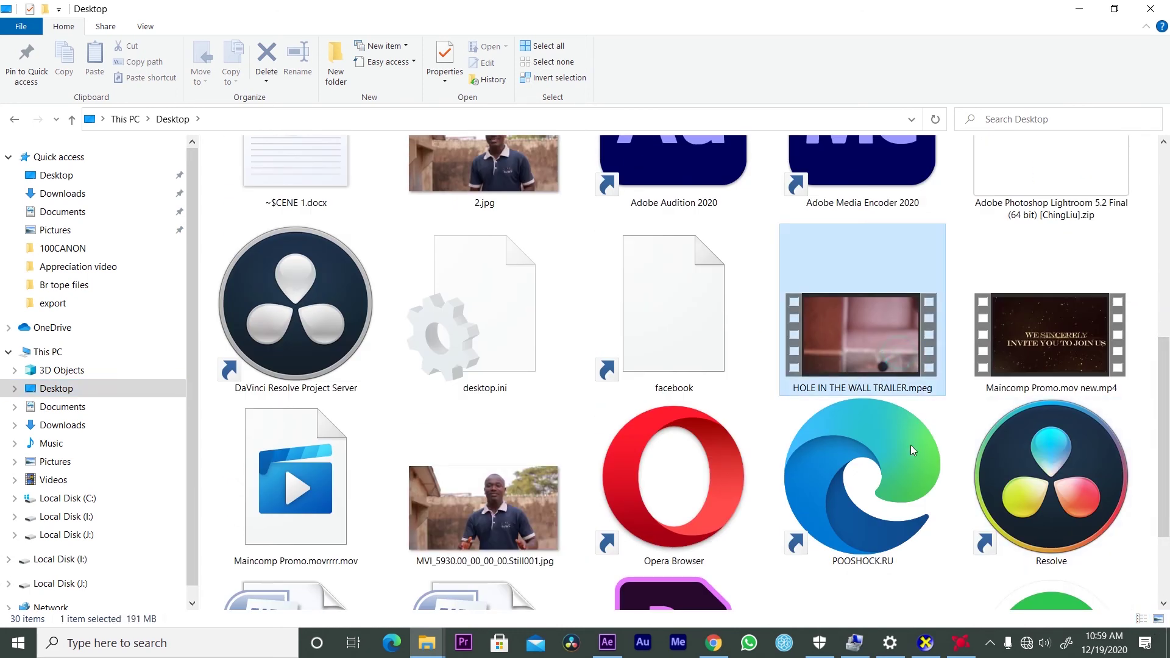
{"action": "left_click", "coordinate": [908, 615]}
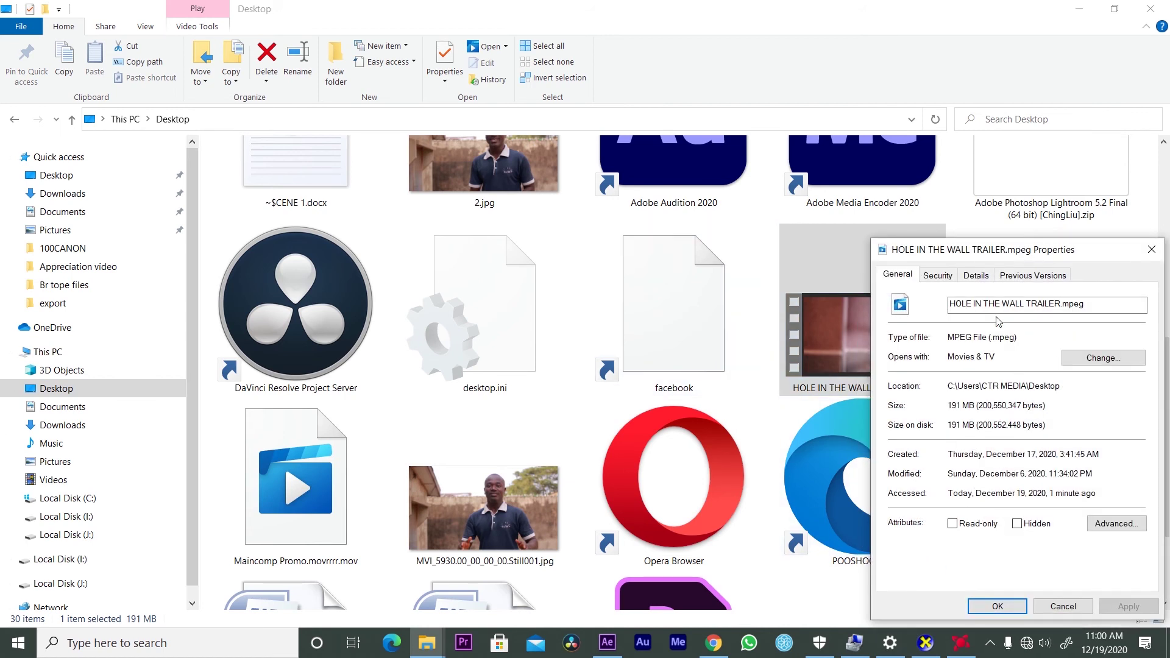
{"action": "left_click", "coordinate": [975, 275]}
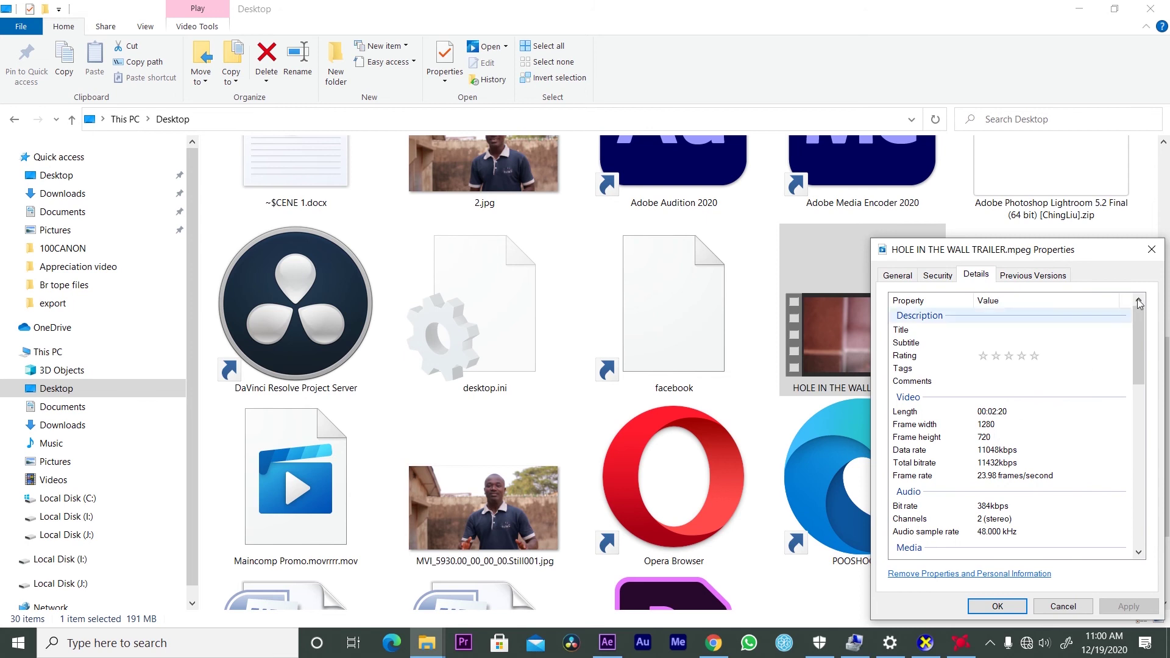
{"action": "left_click", "coordinate": [1152, 254]}
{"action": "left_click_drag", "start_coordinate": [811, 353], "coordinate": [60, 246]}
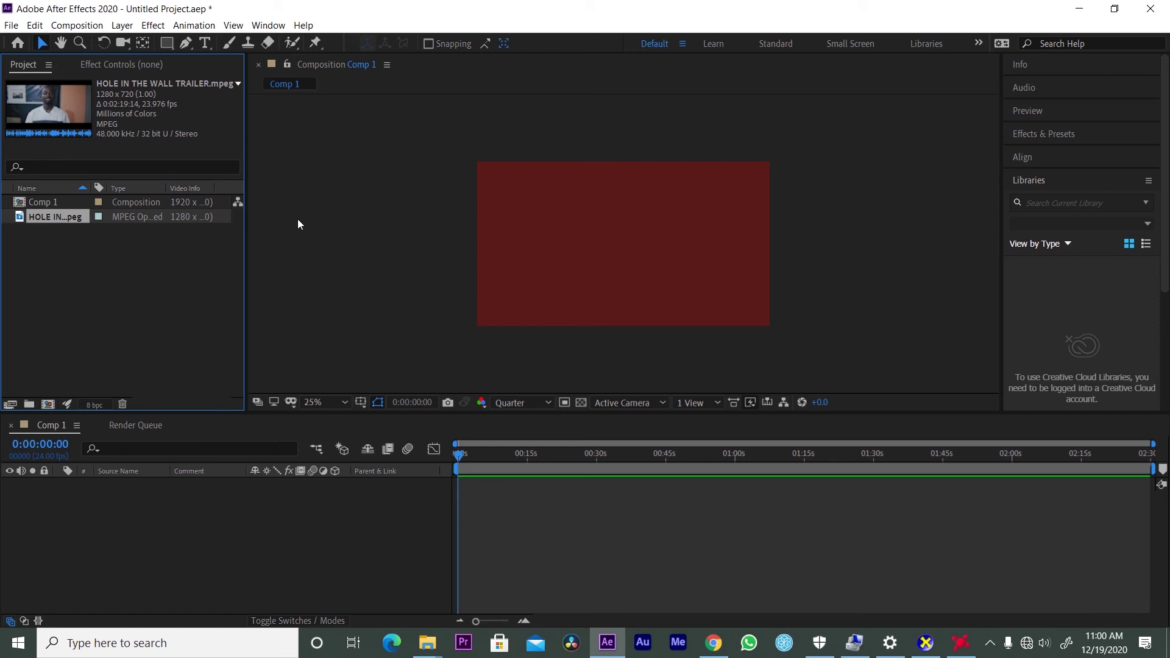
Add the HOLE IN THE WALL TRAILER.mpeg footage to Comp 1 as layer 1.
{"action": "left_click", "coordinate": [182, 206]}
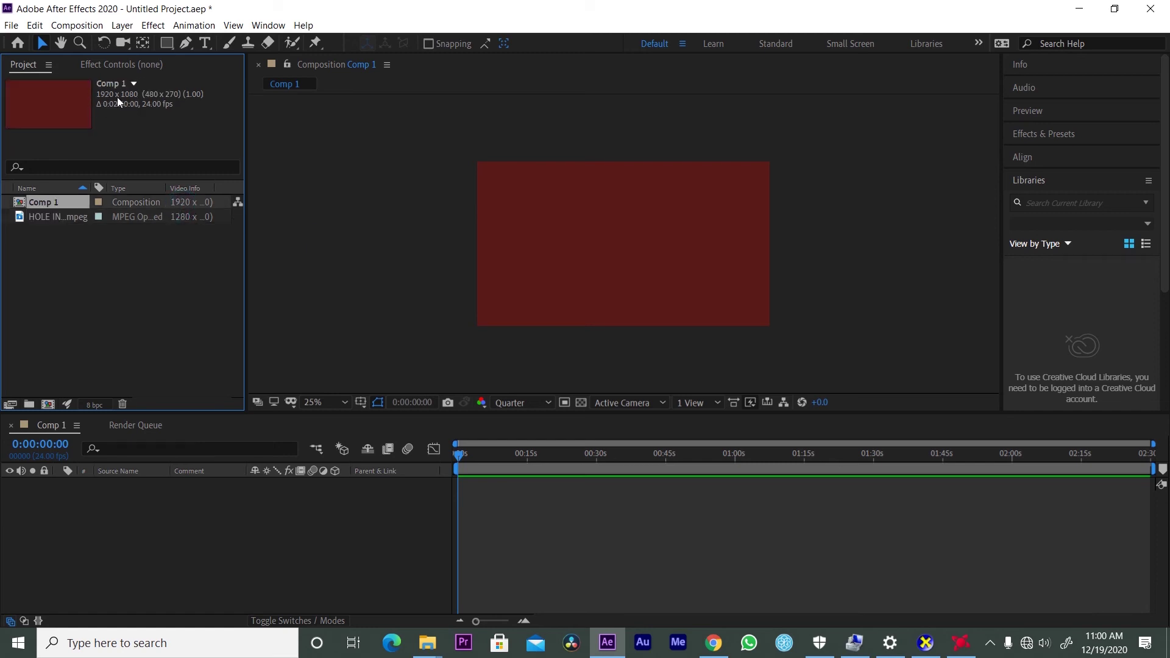
{"action": "left_click", "coordinate": [42, 219]}
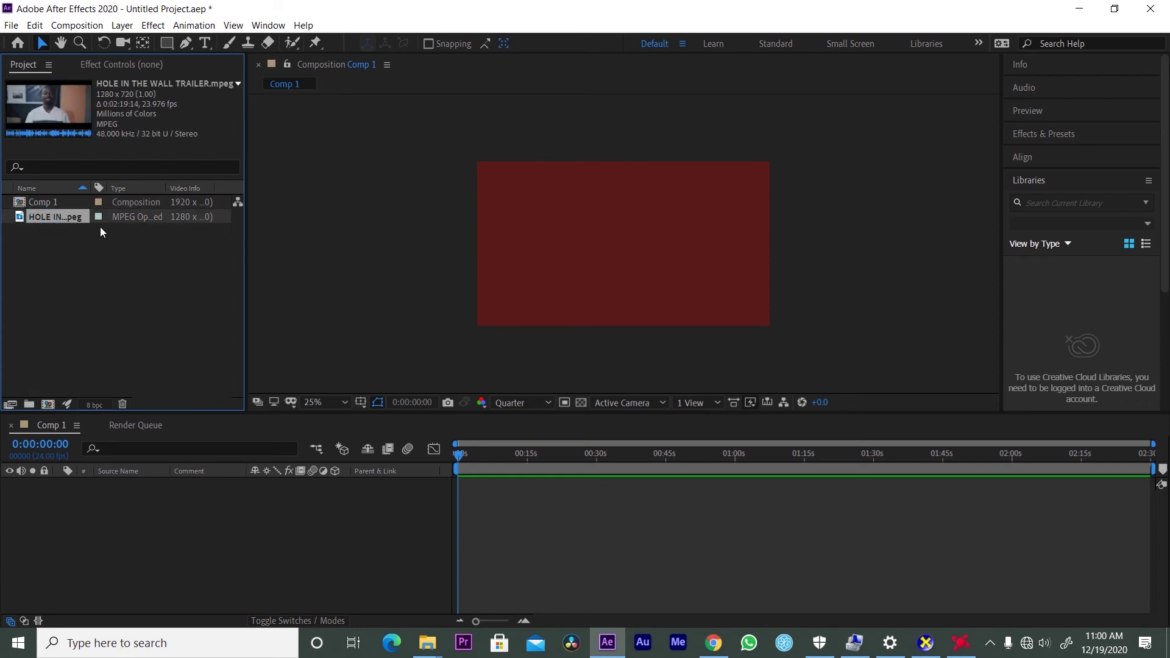
{"action": "left_click_drag", "start_coordinate": [67, 217], "coordinate": [499, 487]}
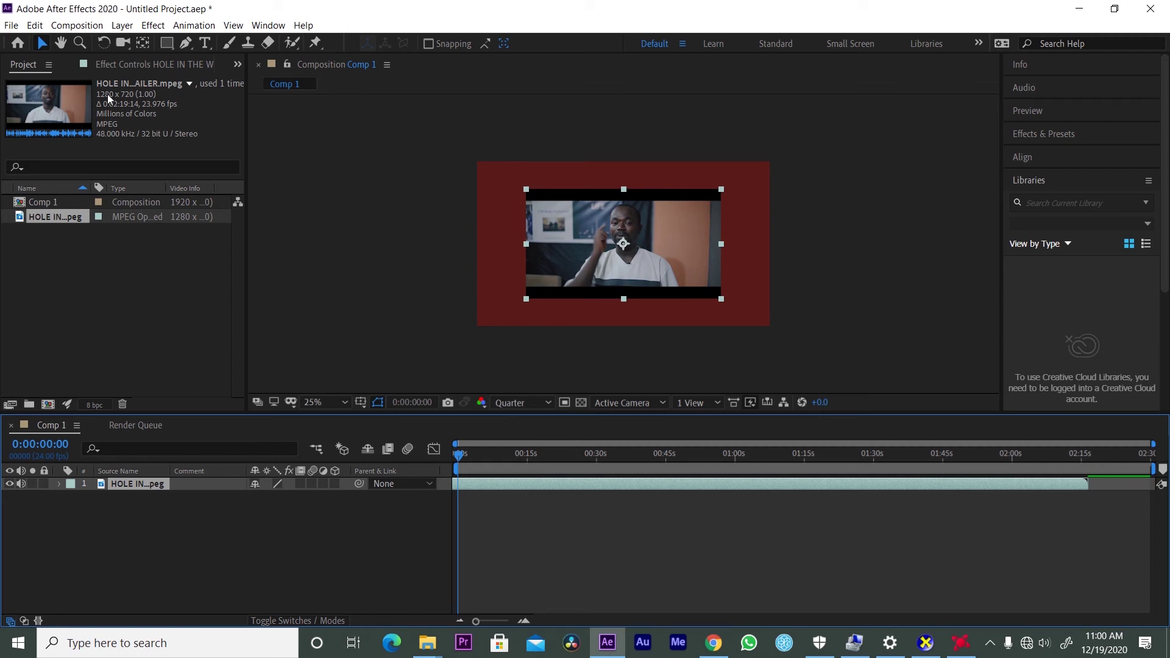
{"action": "left_click", "coordinate": [59, 107]}
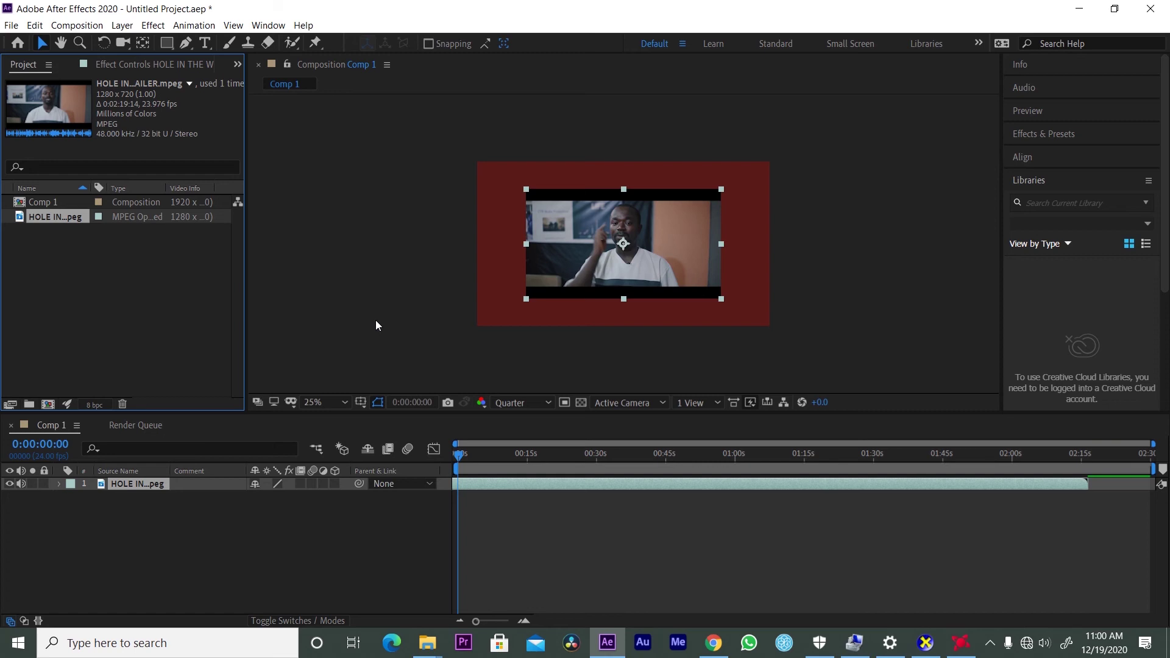
Discard the unsaved project for a fresh one and start New Composition From Footage.
{"action": "key", "text": "ctrl+q"}
{"action": "key", "text": "Tab"}
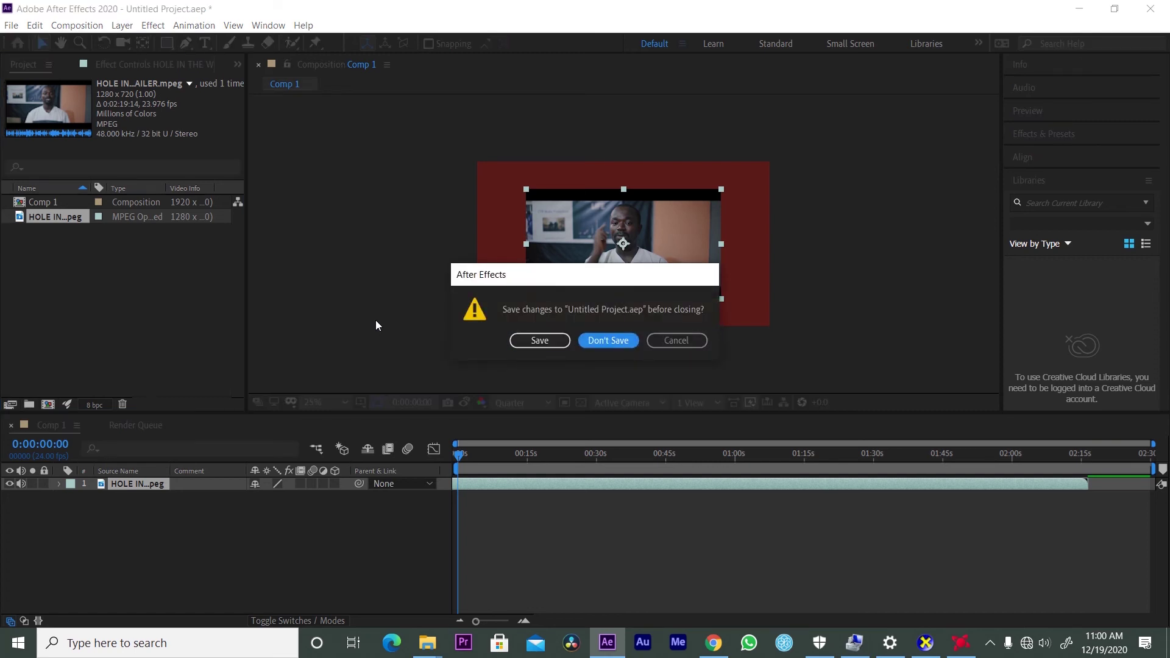
{"action": "key", "text": "Return"}
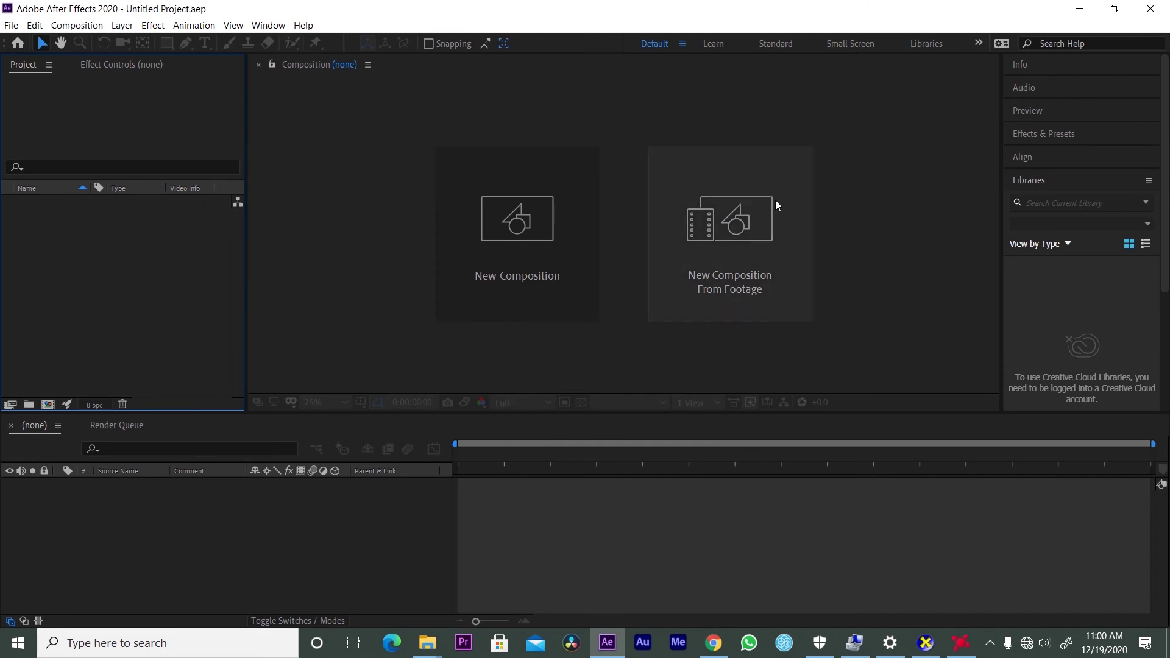
{"action": "left_click", "coordinate": [743, 265]}
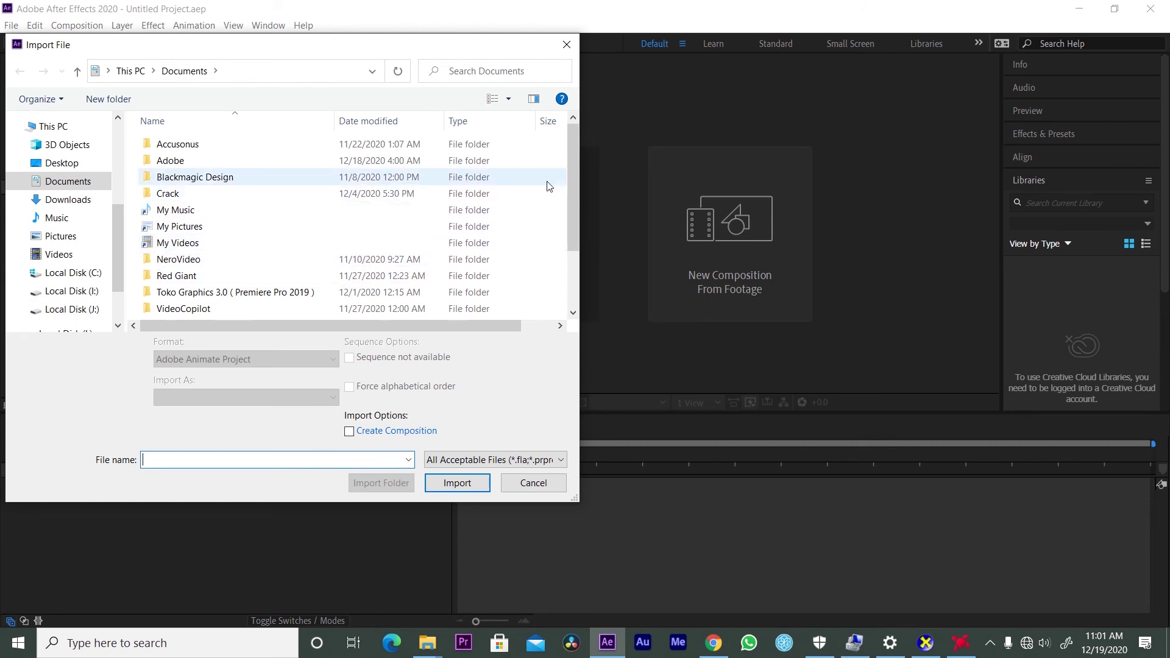
Import HOLE IN THE WALL TRAILER.mpeg from the Desktop as a new 1280x720 composition.
{"action": "left_click_drag", "start_coordinate": [574, 179], "coordinate": [574, 207]}
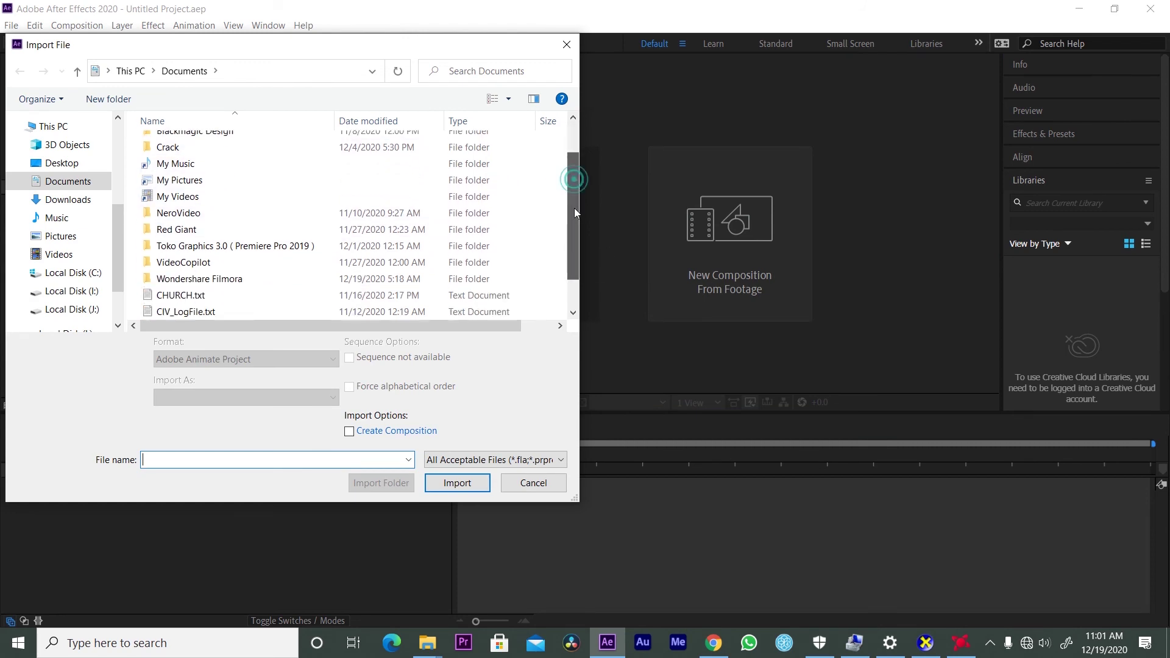
{"action": "left_click", "coordinate": [91, 162]}
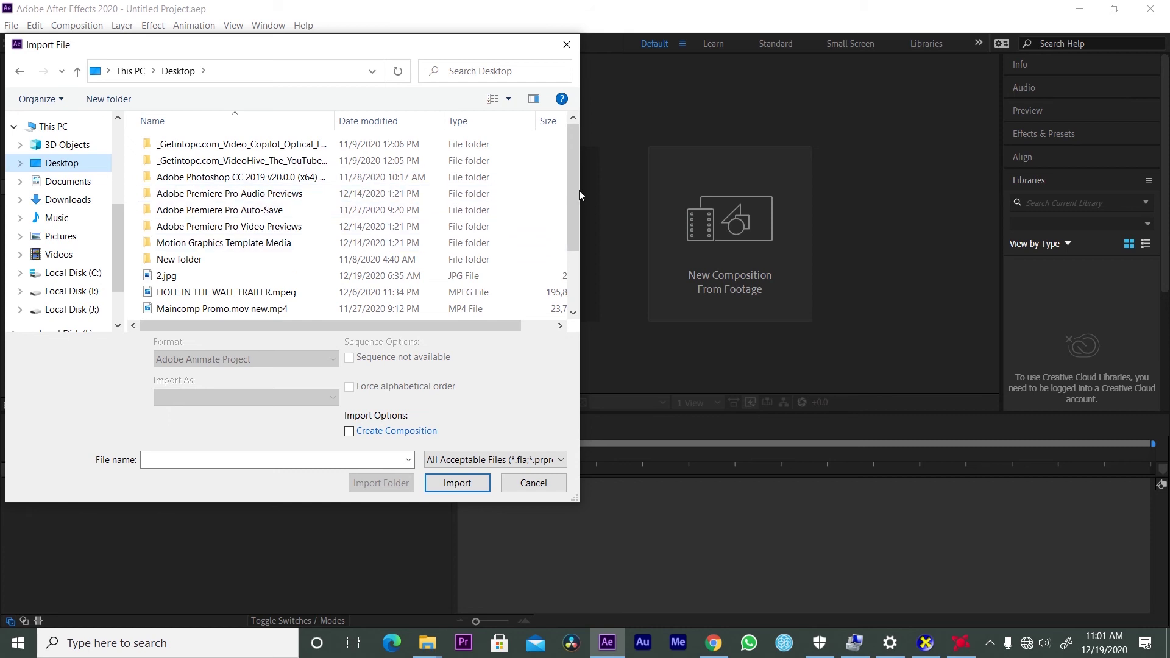
{"action": "scroll", "coordinate": [564, 243], "scroll_direction": "down", "scroll_amount": 2}
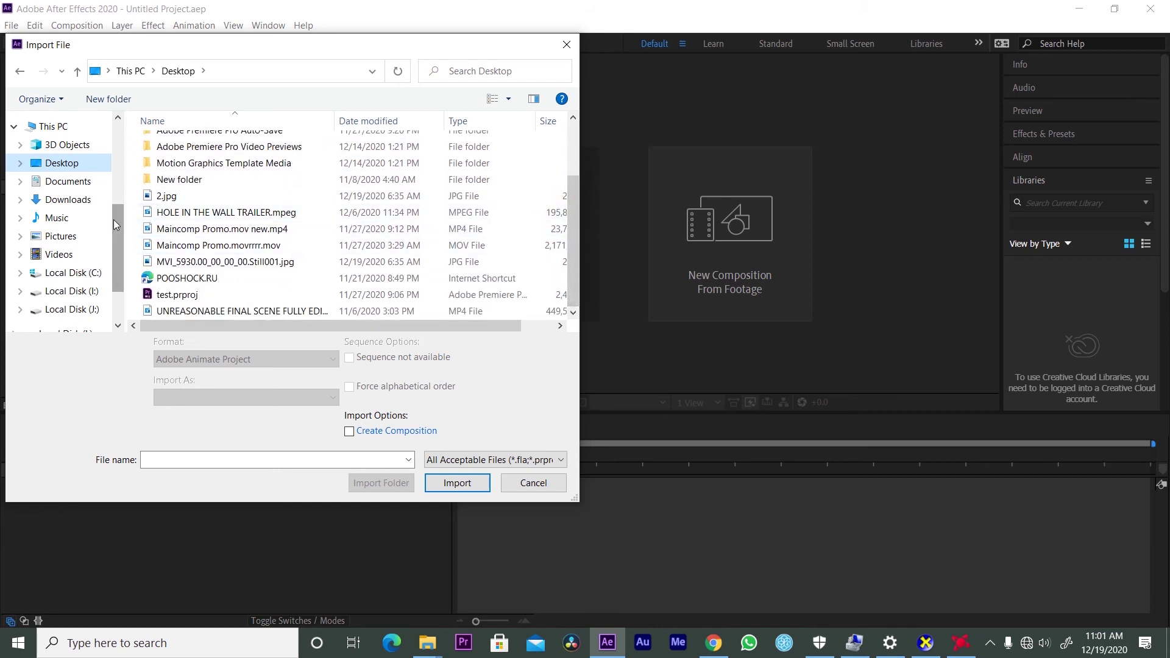
{"action": "left_click", "coordinate": [223, 213]}
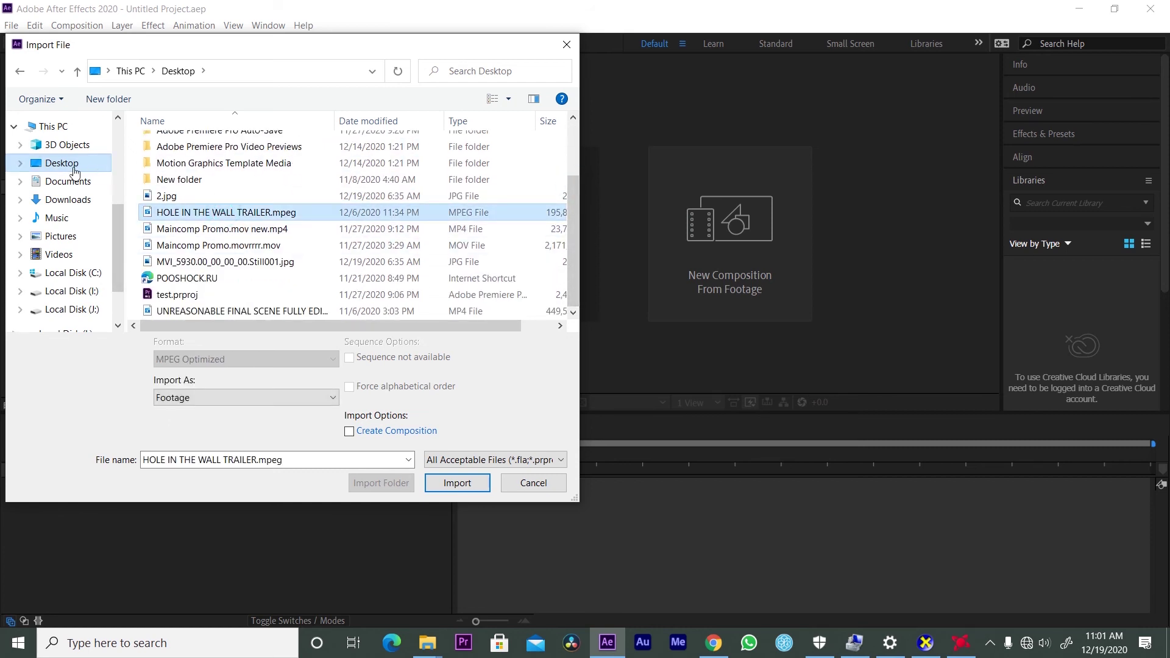
{"action": "left_click", "coordinate": [199, 229]}
{"action": "left_click", "coordinate": [204, 214]}
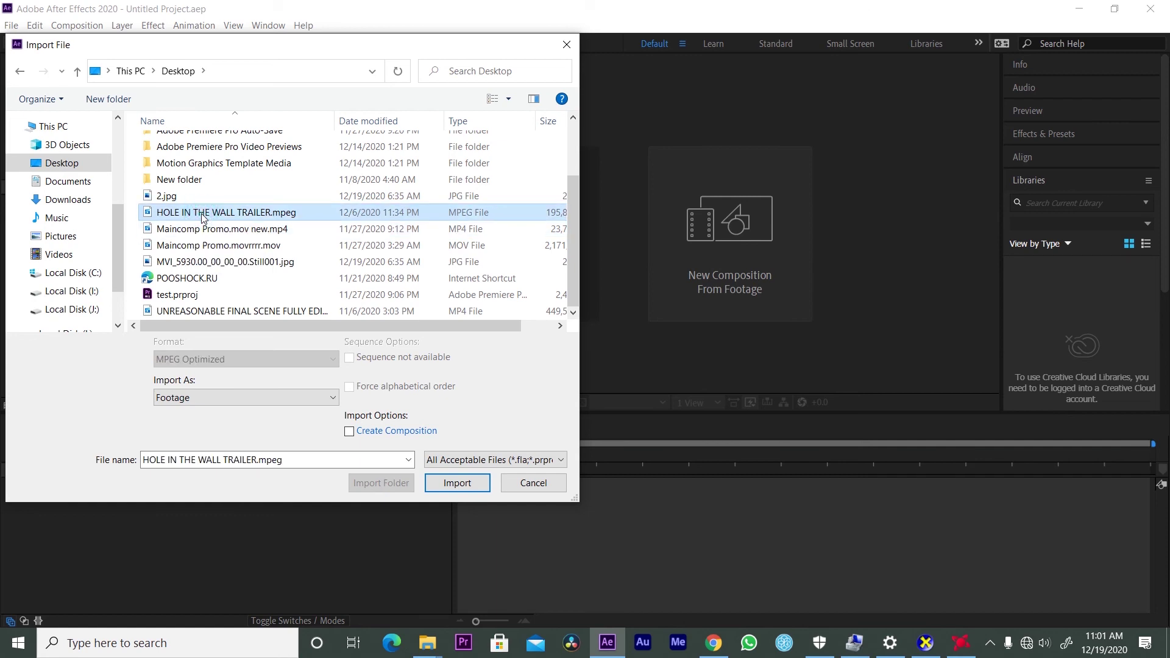
{"action": "left_click", "coordinate": [457, 484]}
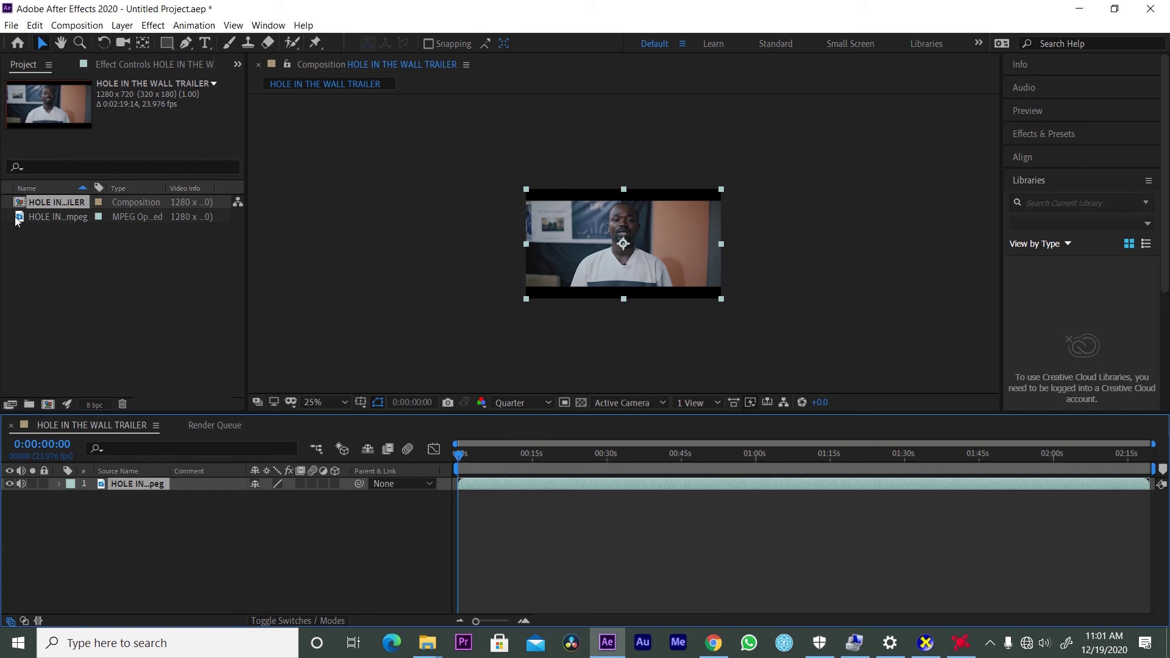
Open the context menu for the HOLE IN THE WALL TRAILER composition in the Project panel.
{"action": "left_click", "coordinate": [138, 218]}
{"action": "left_click", "coordinate": [140, 204]}
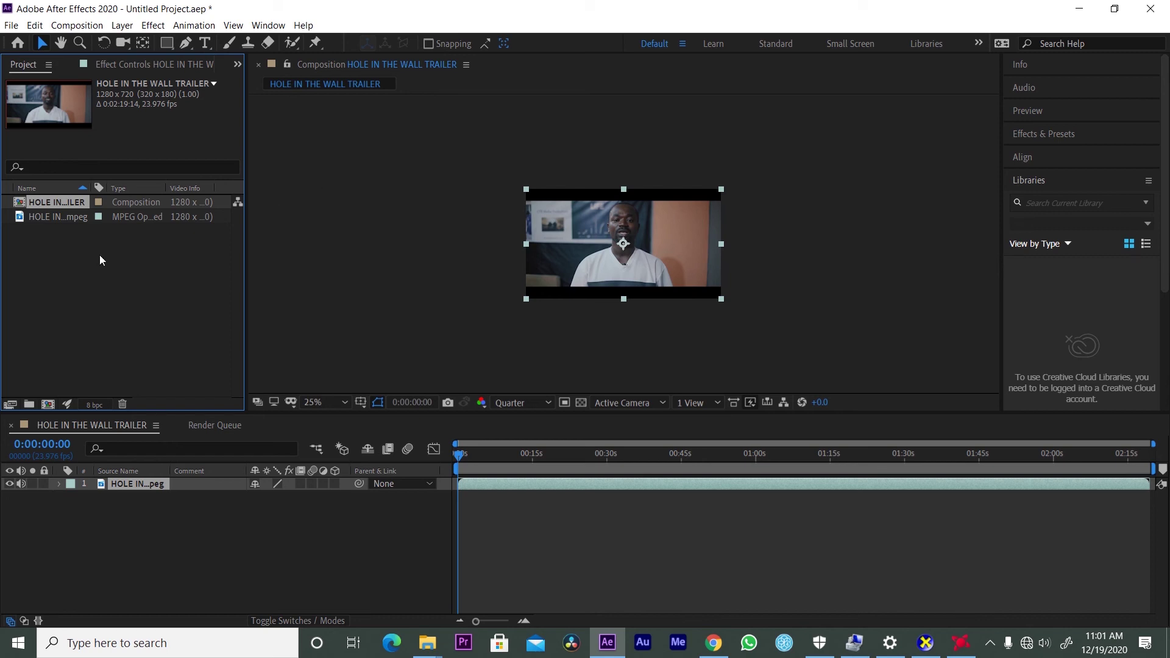
{"action": "right_click", "coordinate": [127, 205]}
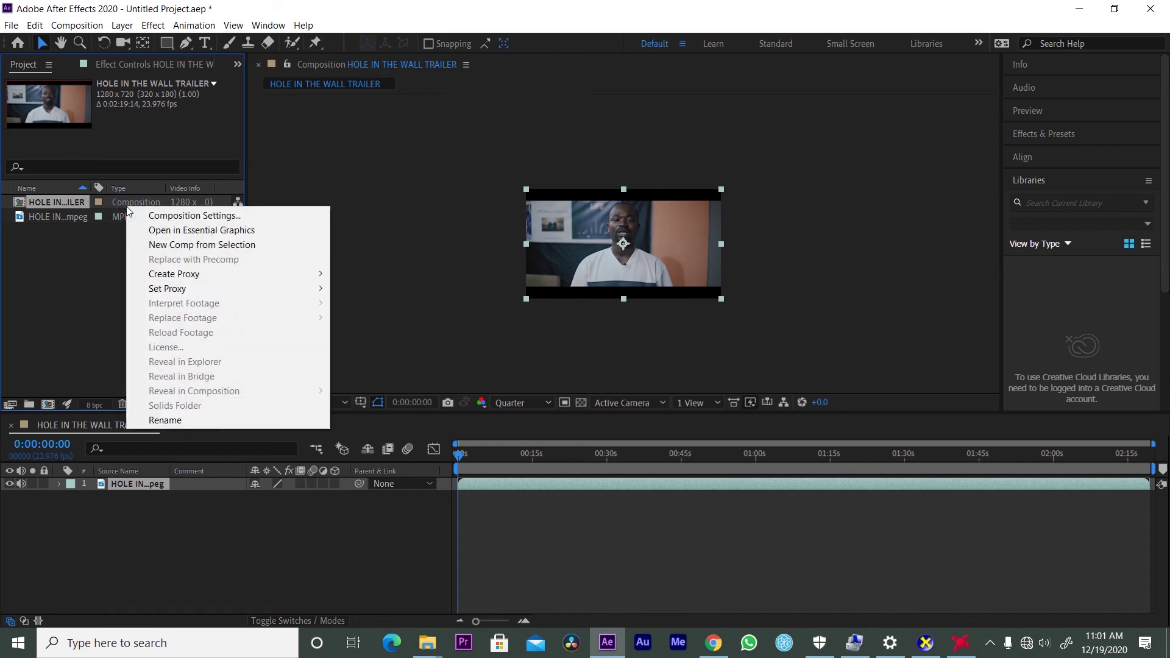
{"action": "left_click", "coordinate": [50, 266]}
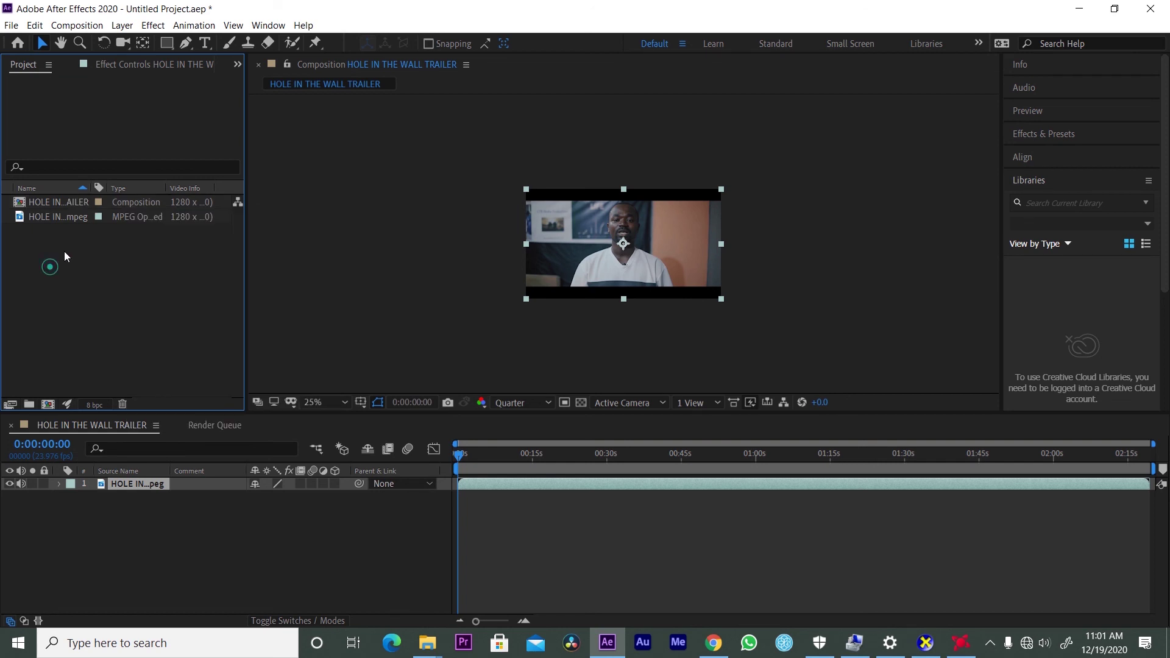
{"action": "left_click", "coordinate": [116, 216]}
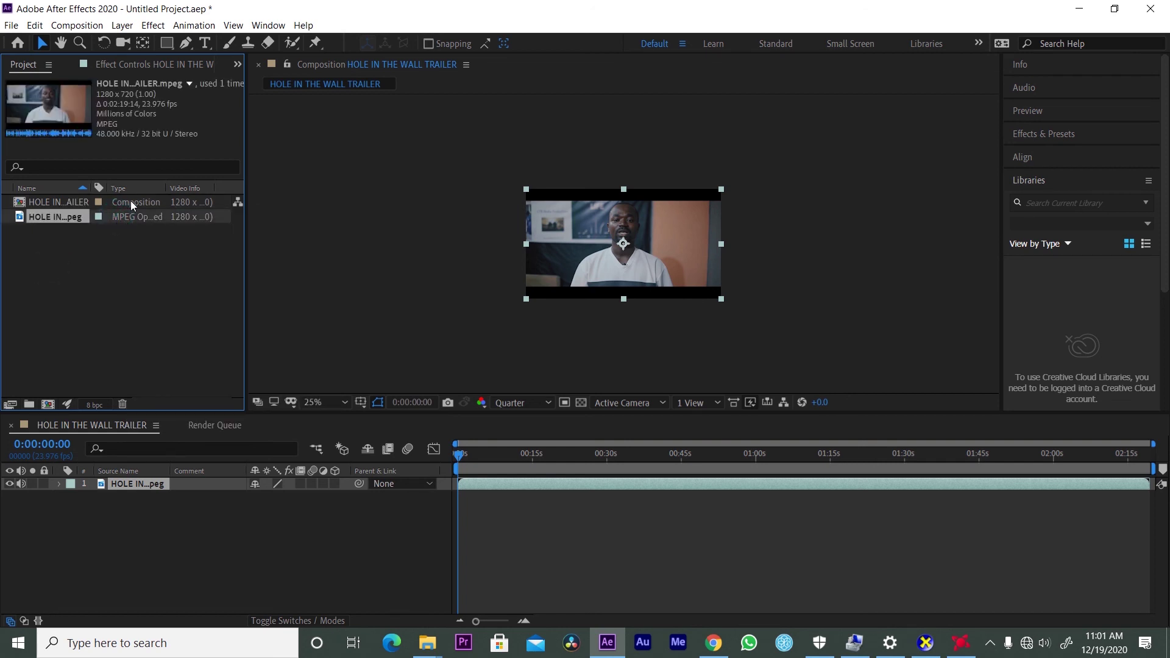
{"action": "left_click", "coordinate": [131, 200]}
{"action": "right_click", "coordinate": [130, 200]}
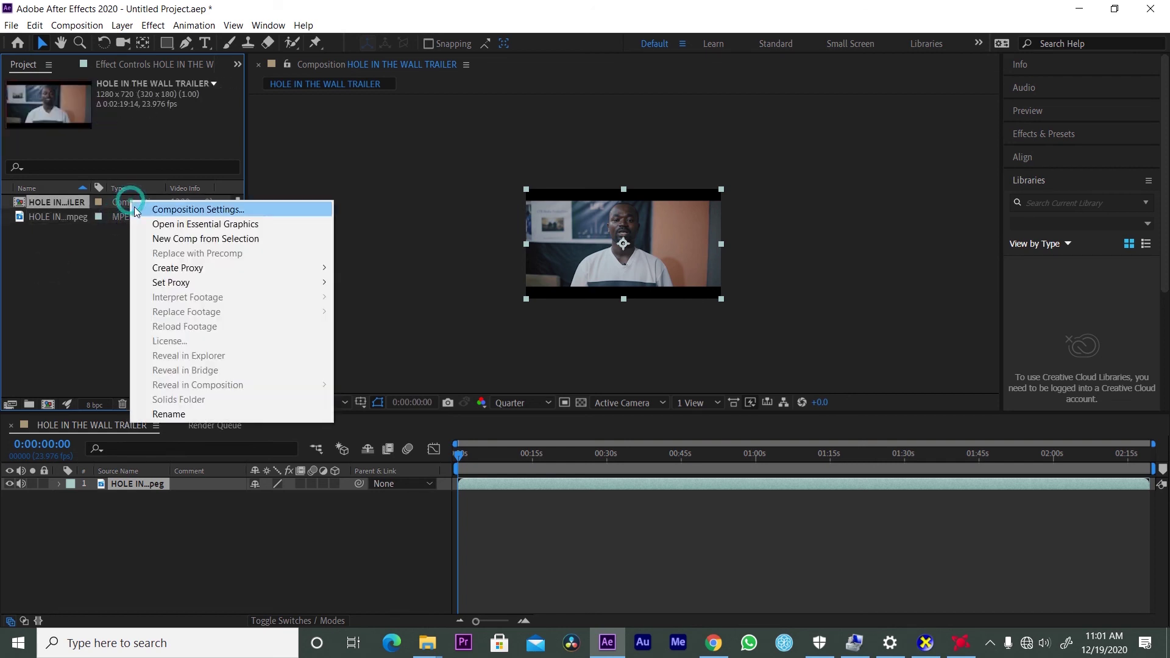
Rename the trailer composition to 'VFX 1' in Composition Settings.
{"action": "left_click", "coordinate": [214, 209]}
{"action": "double_click", "coordinate": [495, 138]}
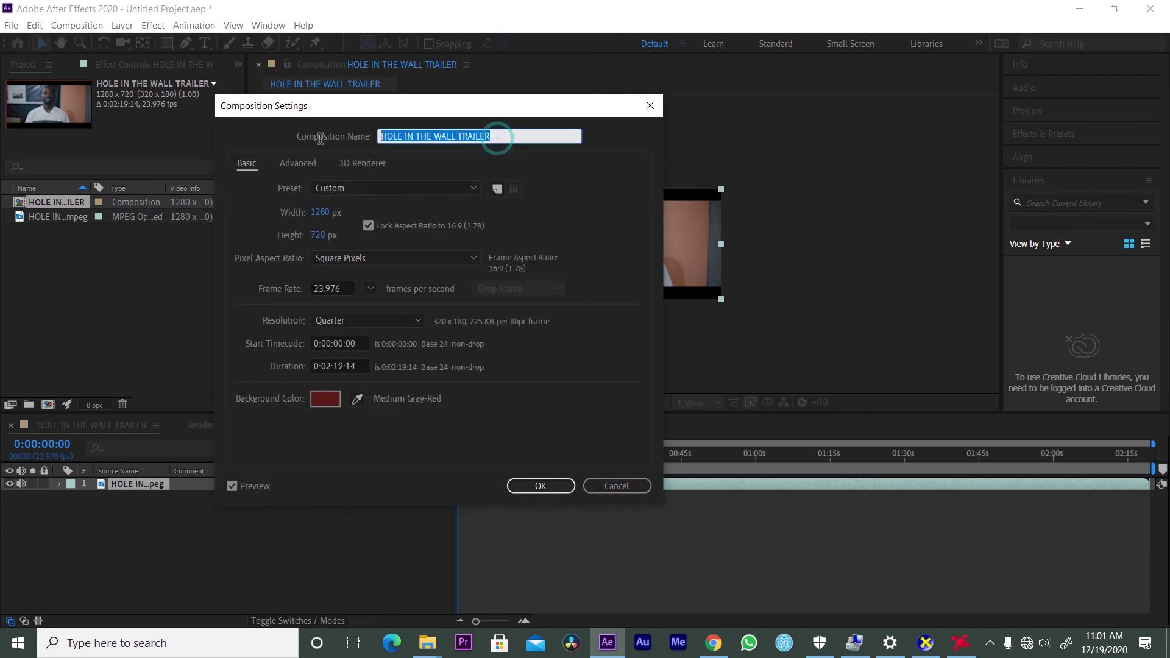
{"action": "type", "text": "V"}
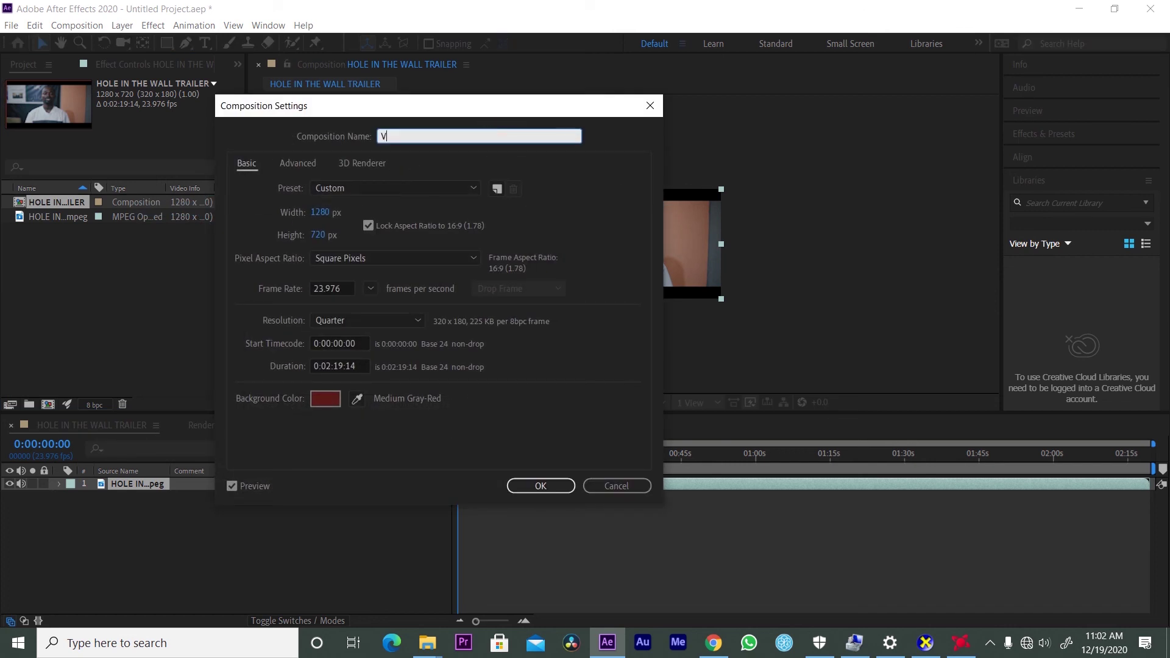
{"action": "type", "text": "FX 1"}
Set the composition's background colour to pure white and apply the settings.
{"action": "left_click", "coordinate": [326, 398]}
{"action": "left_click_drag", "start_coordinate": [171, 152], "coordinate": [24, 239]}
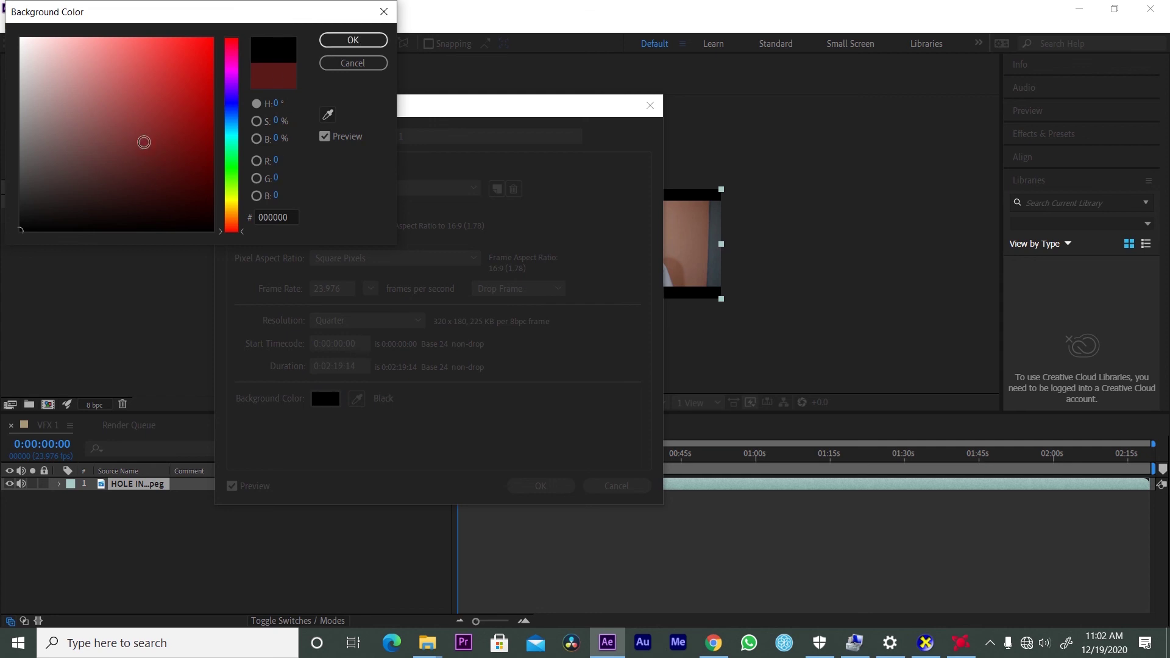
{"action": "left_click", "coordinate": [56, 53]}
{"action": "left_click", "coordinate": [33, 70]}
{"action": "left_click_drag", "start_coordinate": [33, 70], "coordinate": [24, 24]}
{"action": "left_click", "coordinate": [342, 39]}
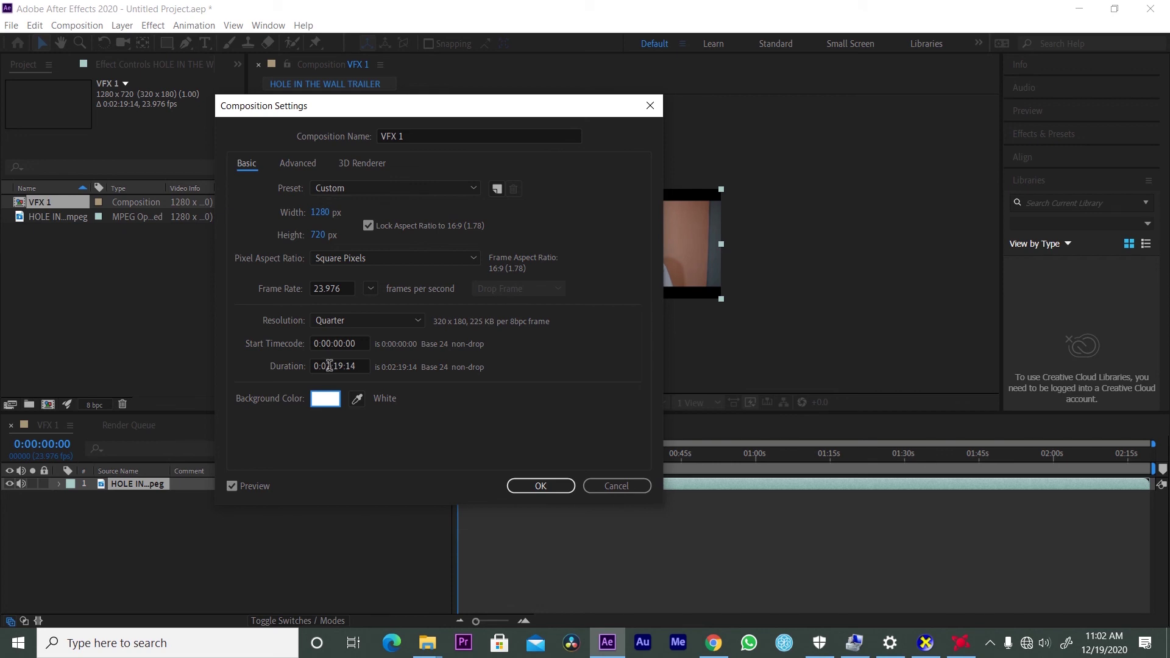
{"action": "left_click", "coordinate": [541, 485]}
{"action": "mouse_move", "coordinate": [459, 460]}
{"action": "left_mouse_down"}
{"action": "mouse_move", "coordinate": [1151, 459]}
{"action": "mouse_move", "coordinate": [457, 455]}
{"action": "left_mouse_up"}
Turn viewer updating back on and deselect the trailer layer.
{"action": "key", "text": "Caps_Lock"}
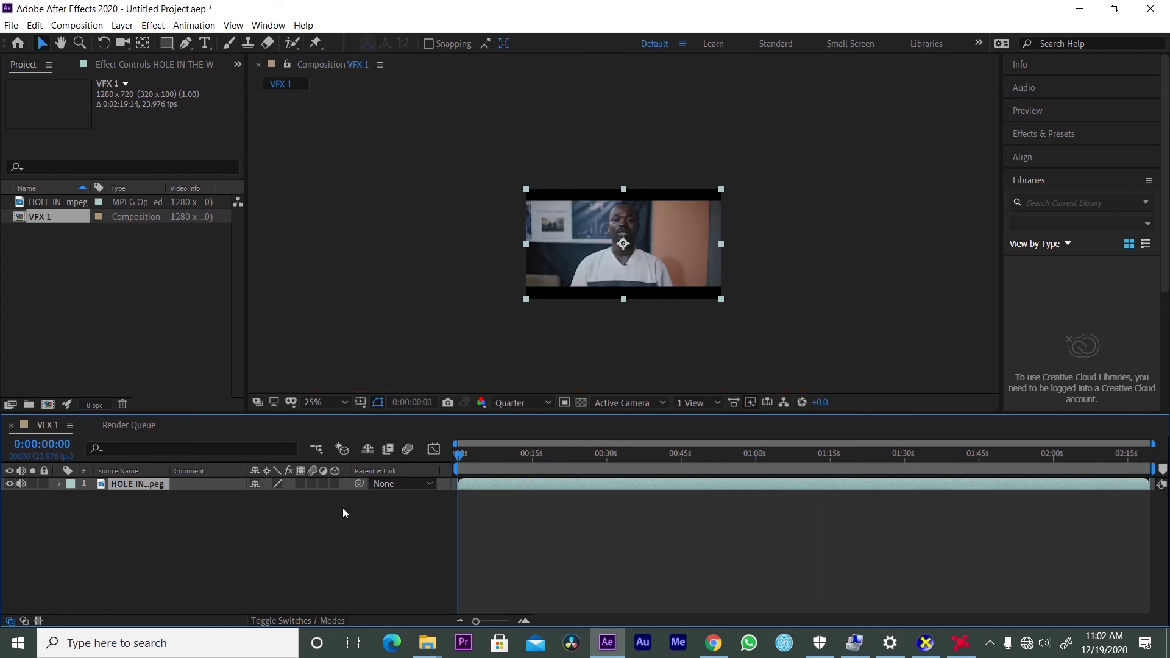
{"action": "left_click", "coordinate": [527, 456]}
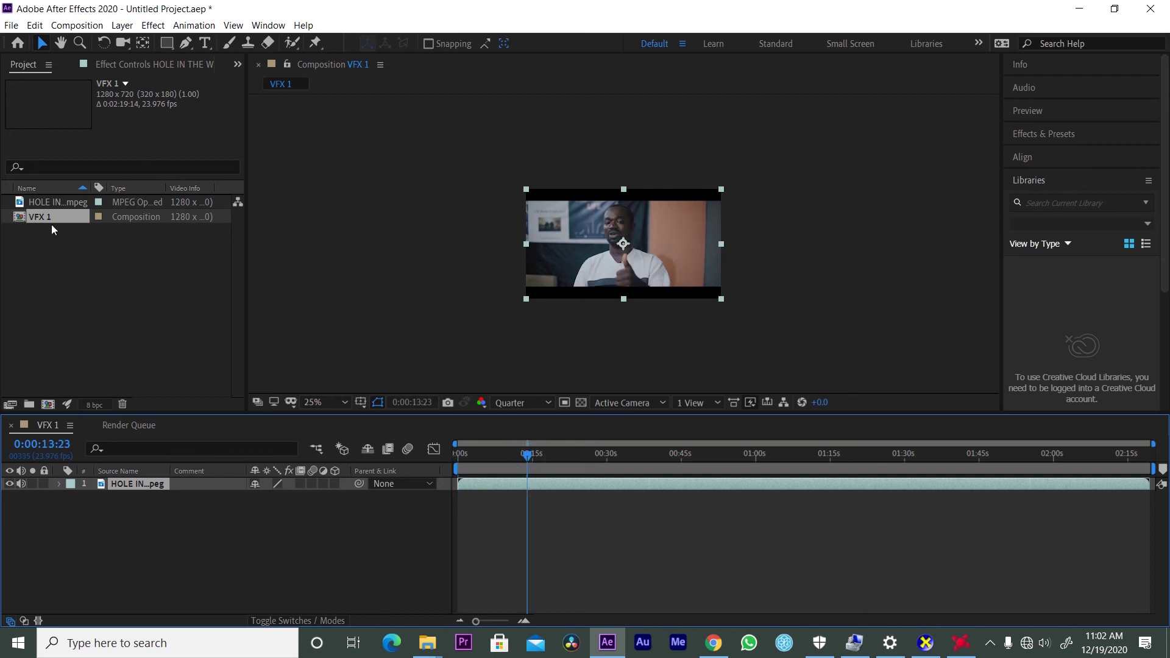
{"action": "left_click", "coordinate": [148, 220]}
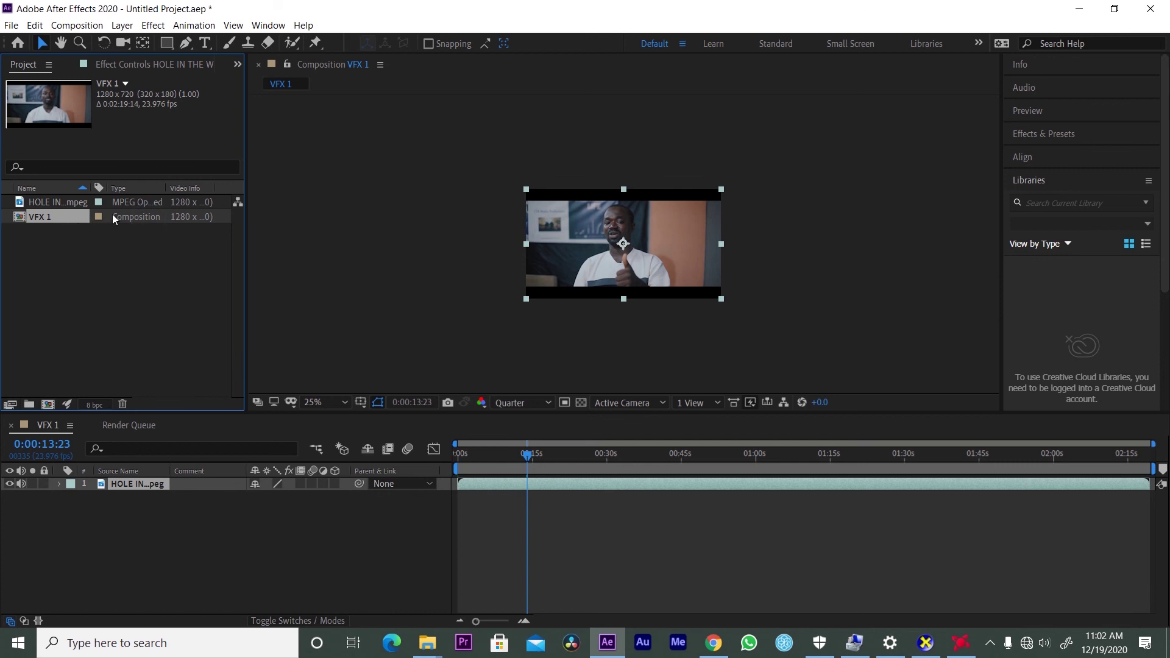
{"action": "left_click", "coordinate": [381, 306]}
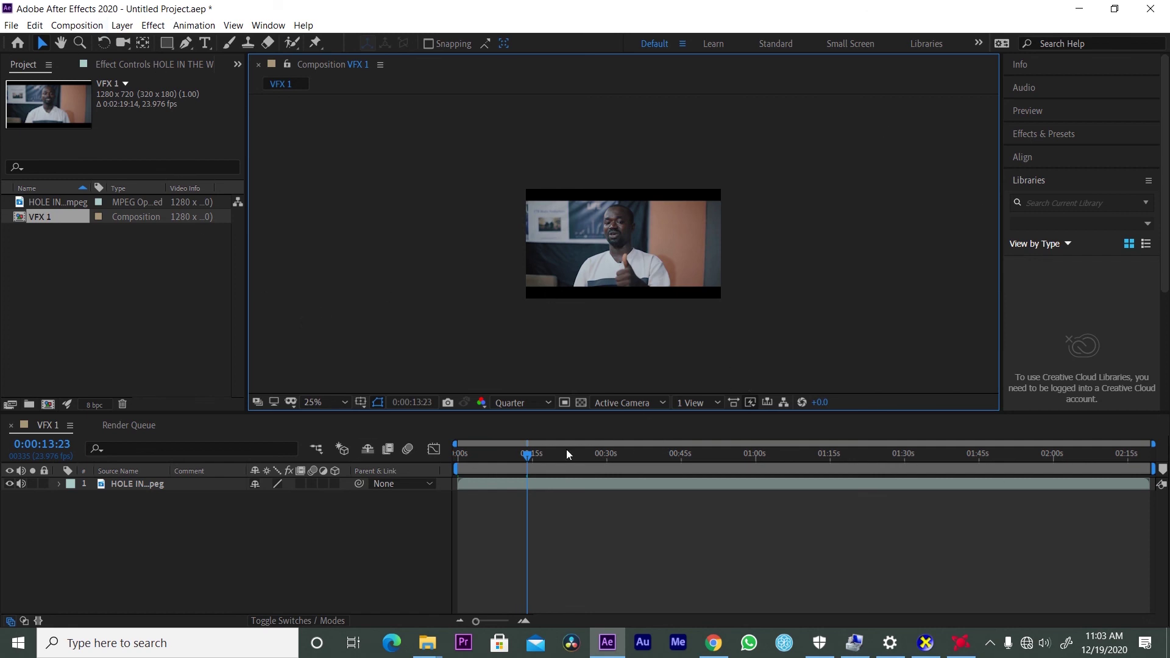
Move the time to about 0:00:03:20 and list the viewer magnification options.
{"action": "left_click_drag", "start_coordinate": [645, 451], "coordinate": [917, 463]}
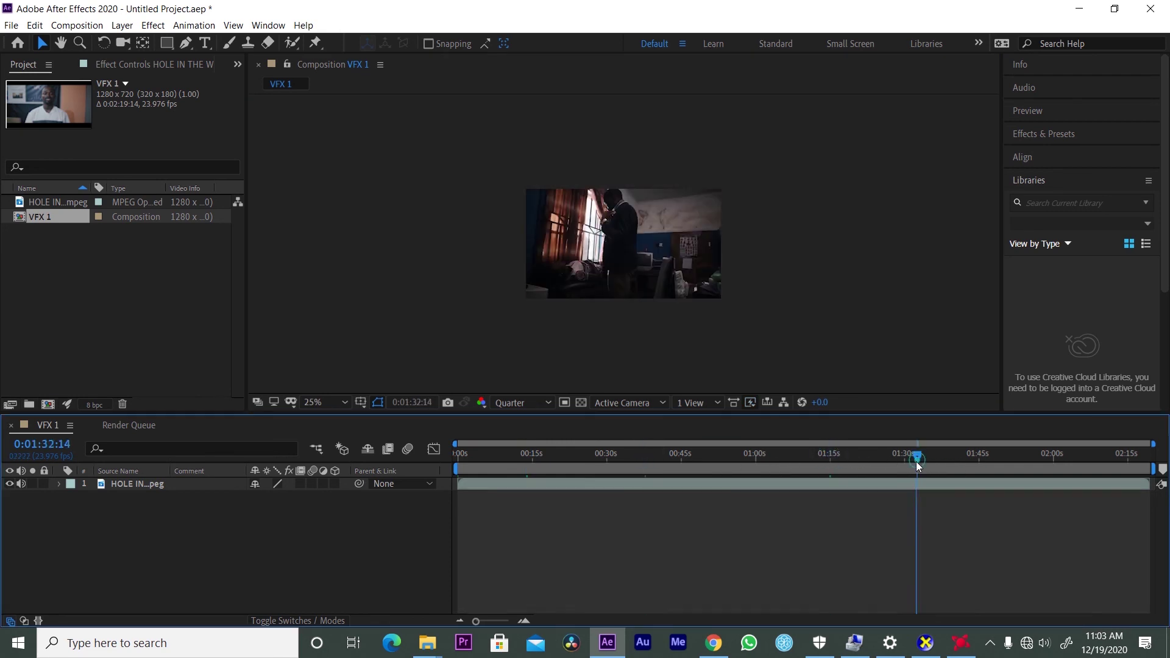
{"action": "left_click", "coordinate": [476, 459]}
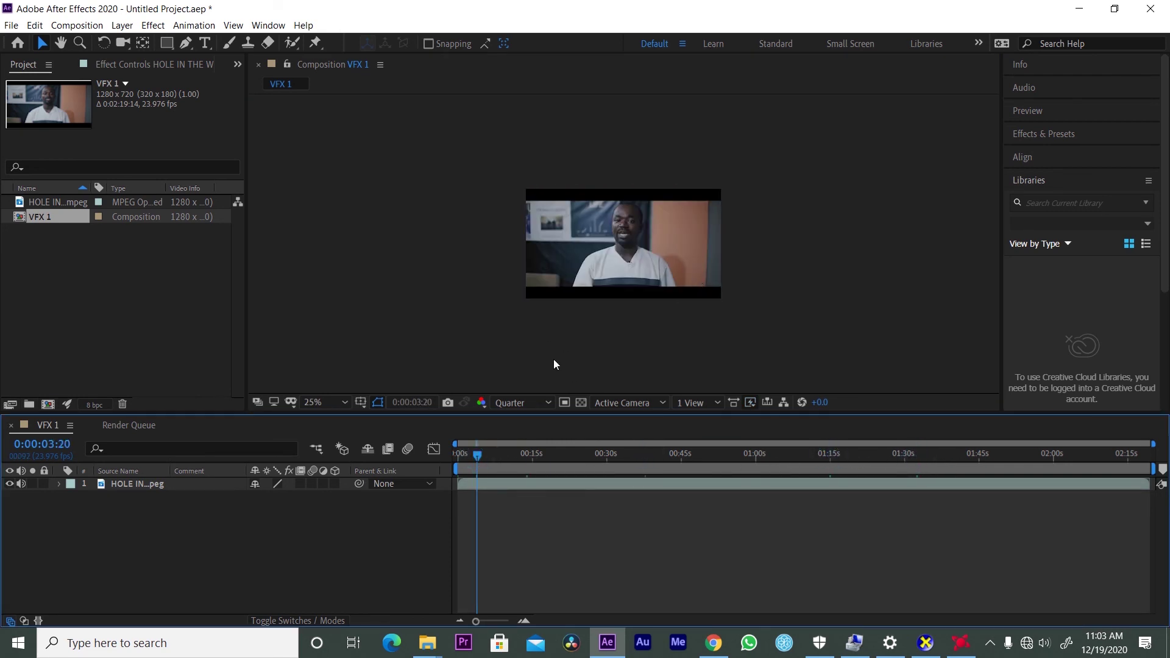
{"action": "left_click", "coordinate": [341, 403]}
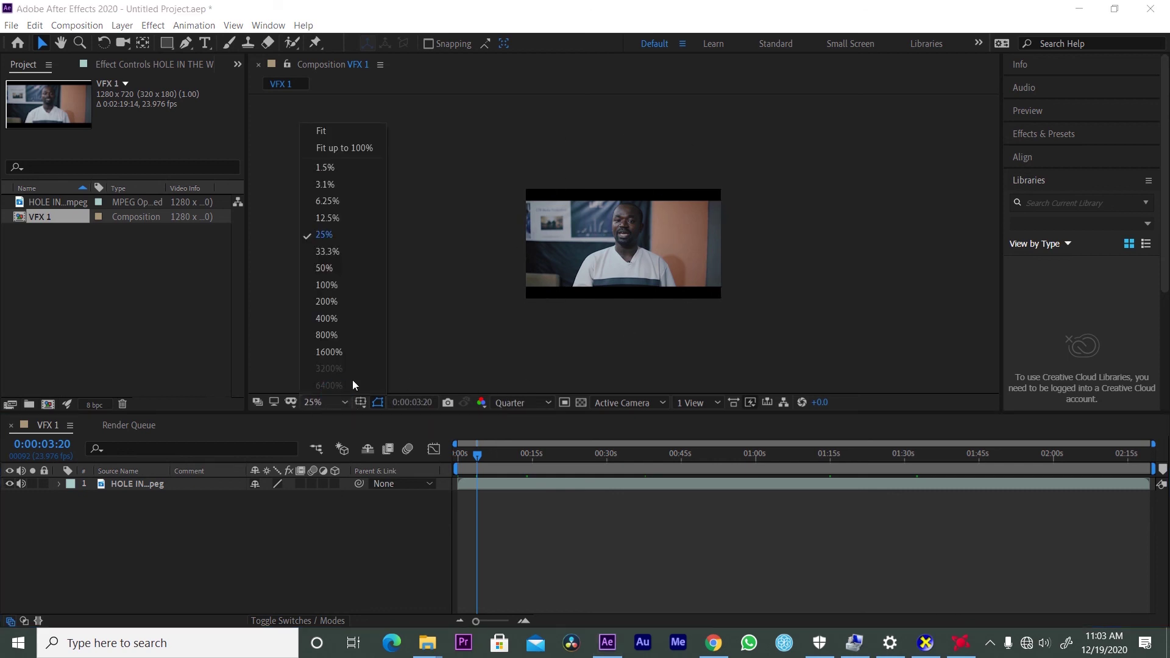
Set the viewer magnification to Fit (66.8%).
{"action": "left_click", "coordinate": [460, 354]}
{"action": "left_click", "coordinate": [342, 402]}
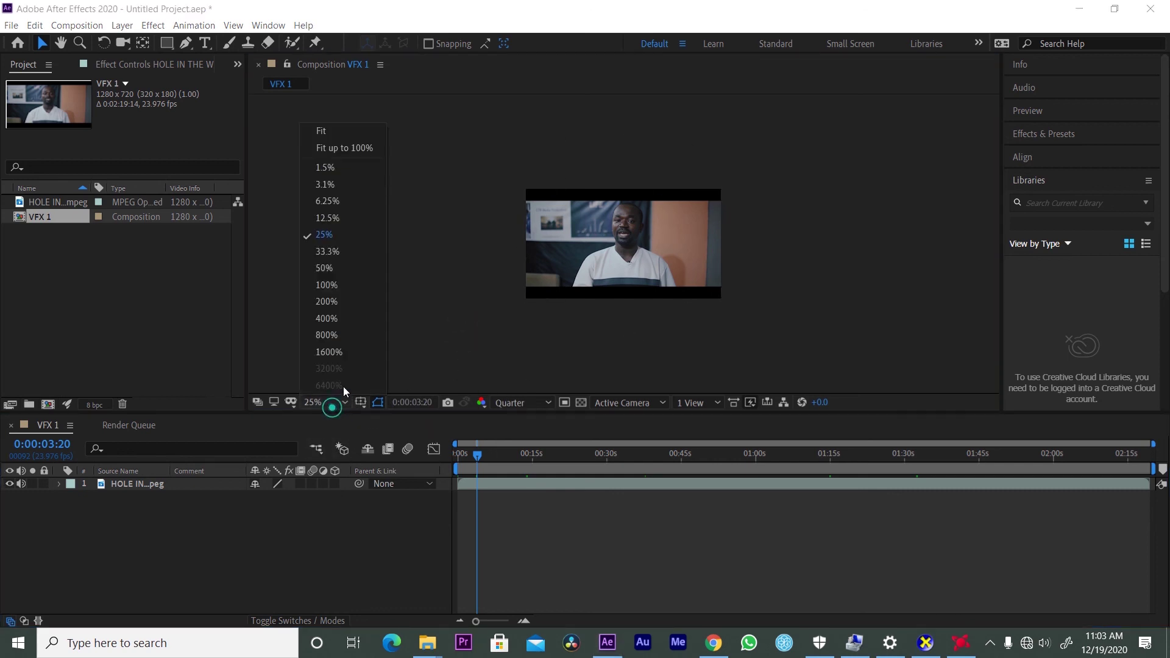
{"action": "left_click", "coordinate": [343, 135]}
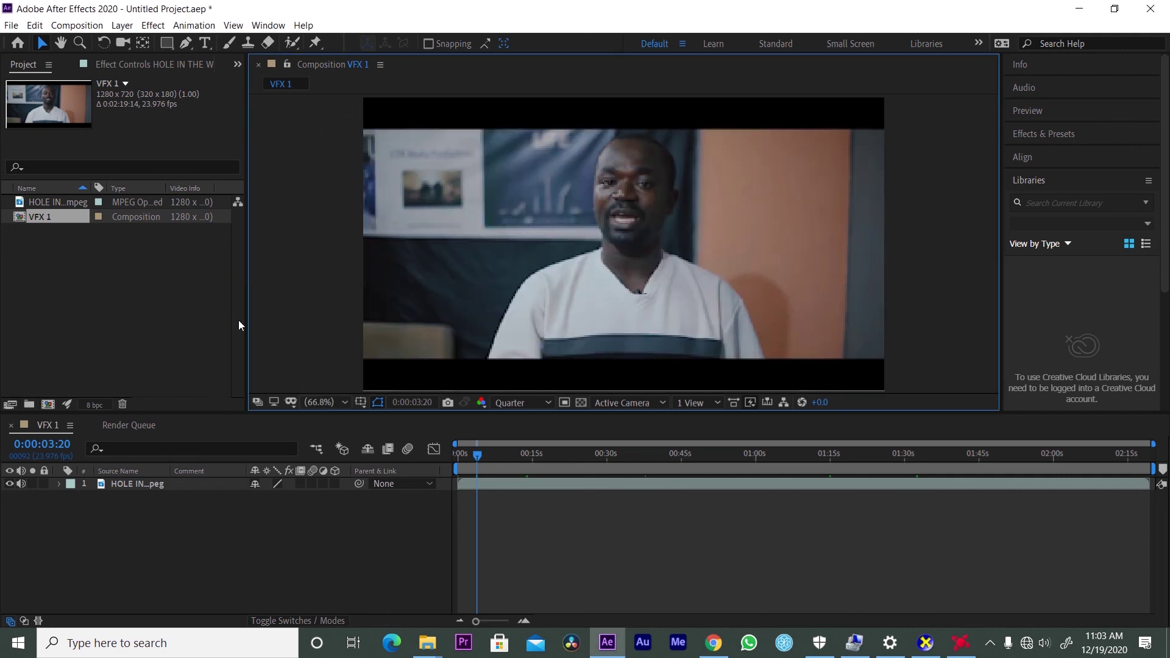
Resize the Project panel divider so the viewer gets more room.
{"action": "left_click_drag", "start_coordinate": [246, 310], "coordinate": [347, 272]}
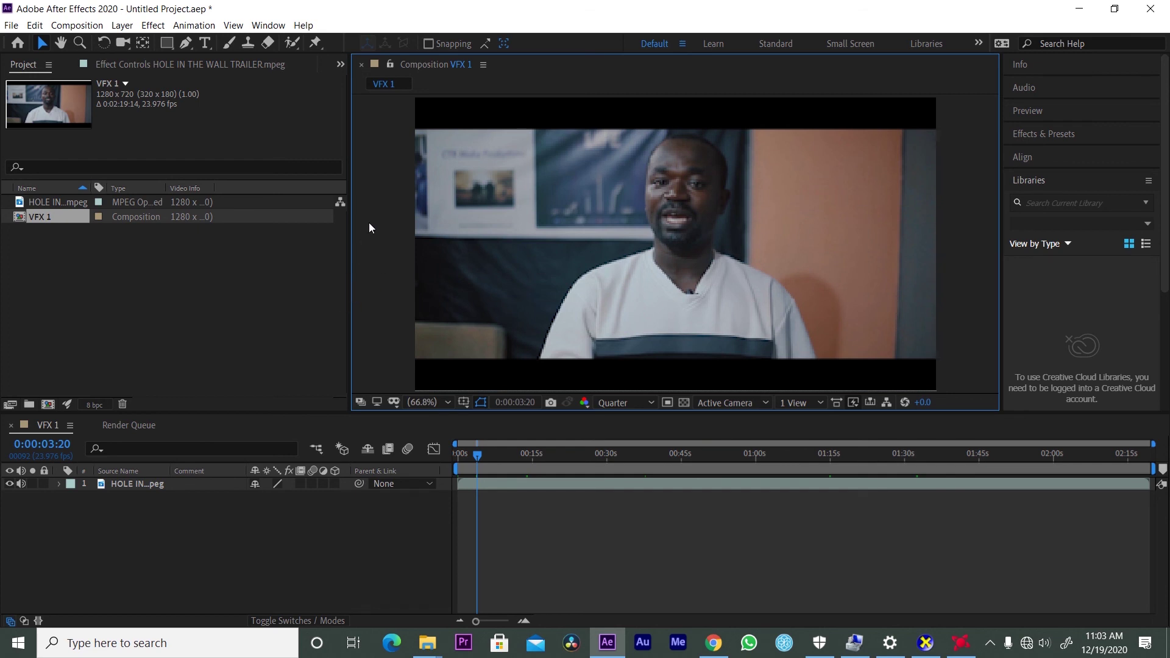
{"action": "left_click", "coordinate": [280, 268]}
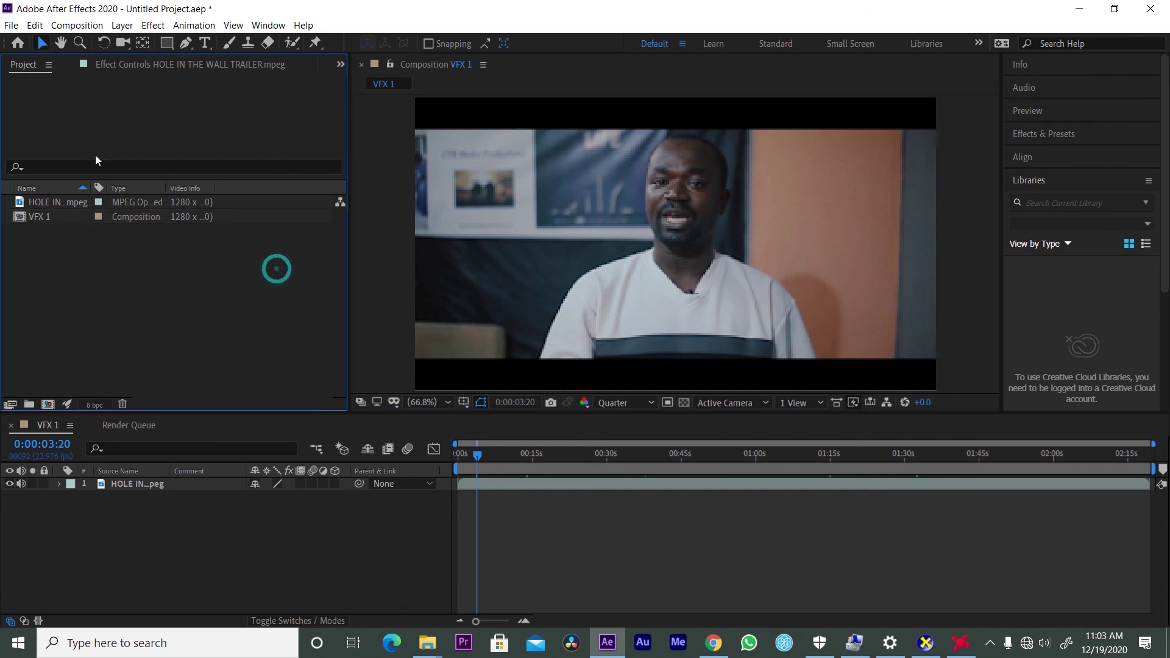
{"action": "left_click_drag", "start_coordinate": [350, 140], "coordinate": [252, 176]}
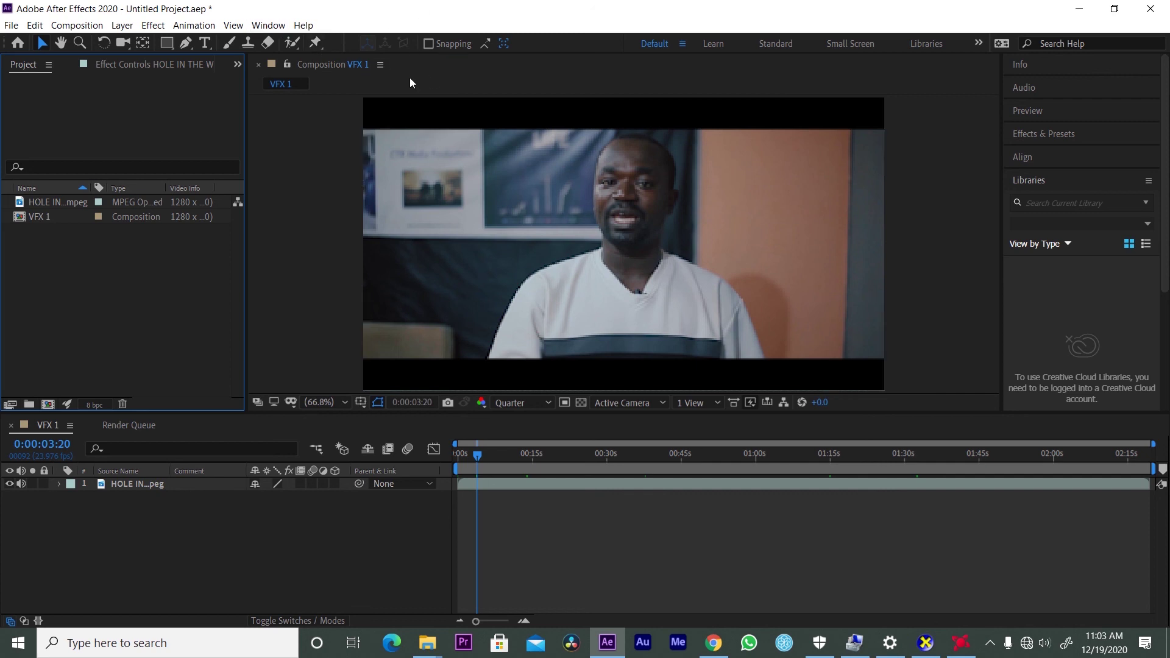
Float the Composition panel in its own window and drag it to a new position.
{"action": "left_click", "coordinate": [380, 66]}
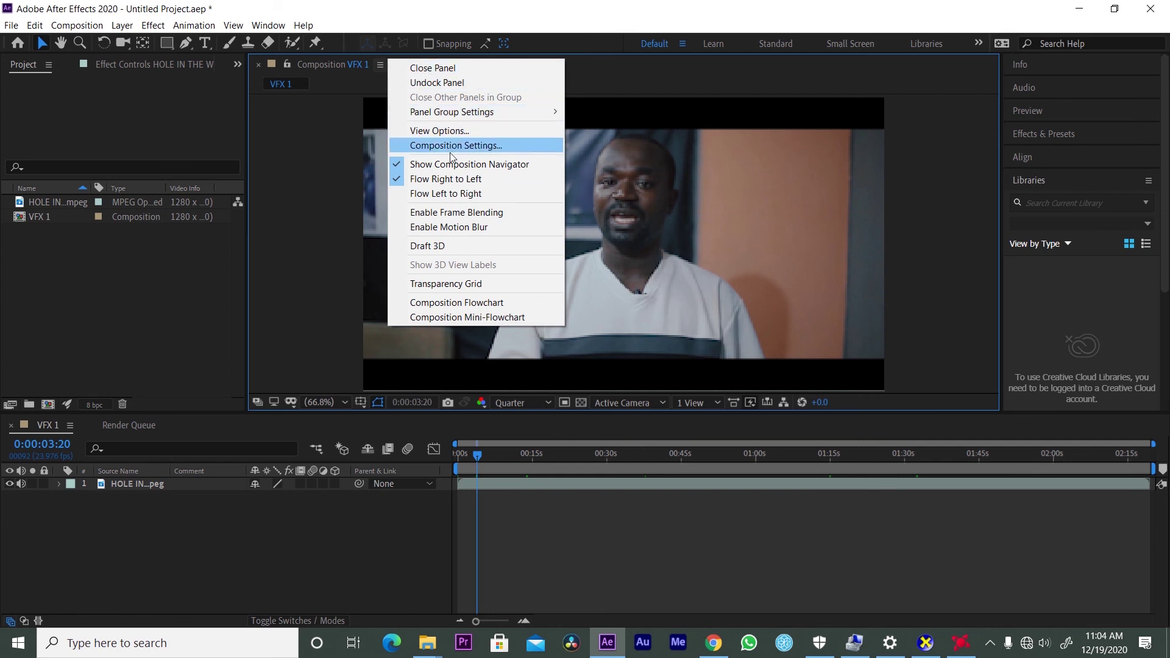
{"action": "left_click", "coordinate": [447, 83]}
{"action": "left_click_drag", "start_coordinate": [397, 44], "coordinate": [0, 91]}
{"action": "left_click_drag", "start_coordinate": [979, 99], "coordinate": [396, 99]}
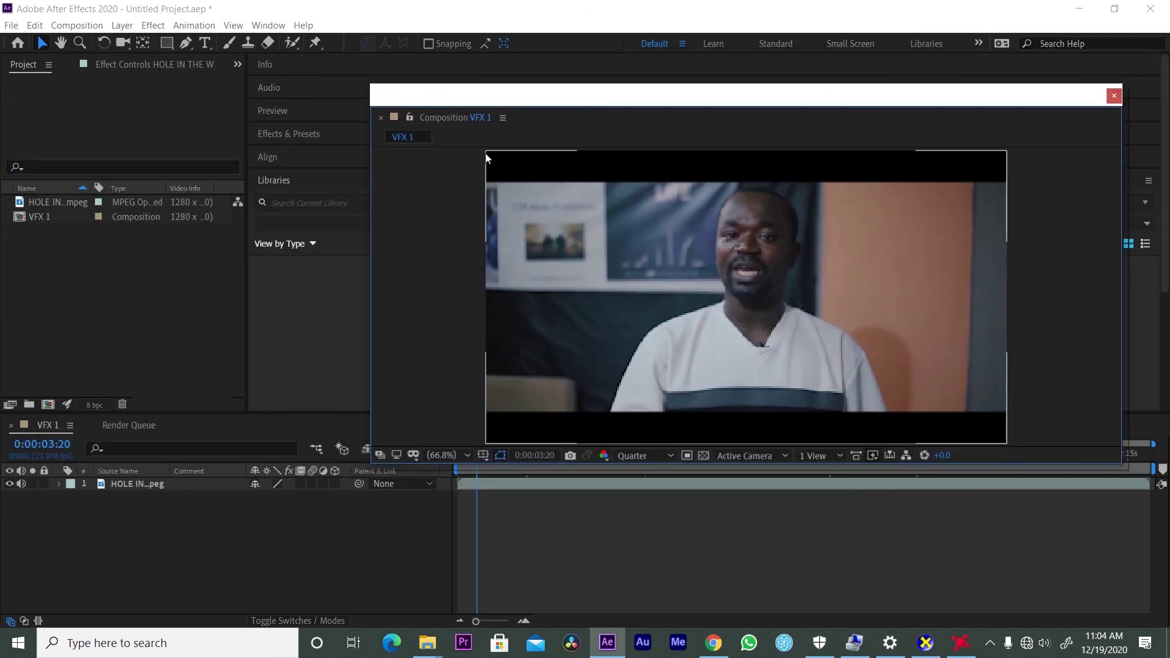
{"action": "left_click_drag", "start_coordinate": [469, 114], "coordinate": [309, 196]}
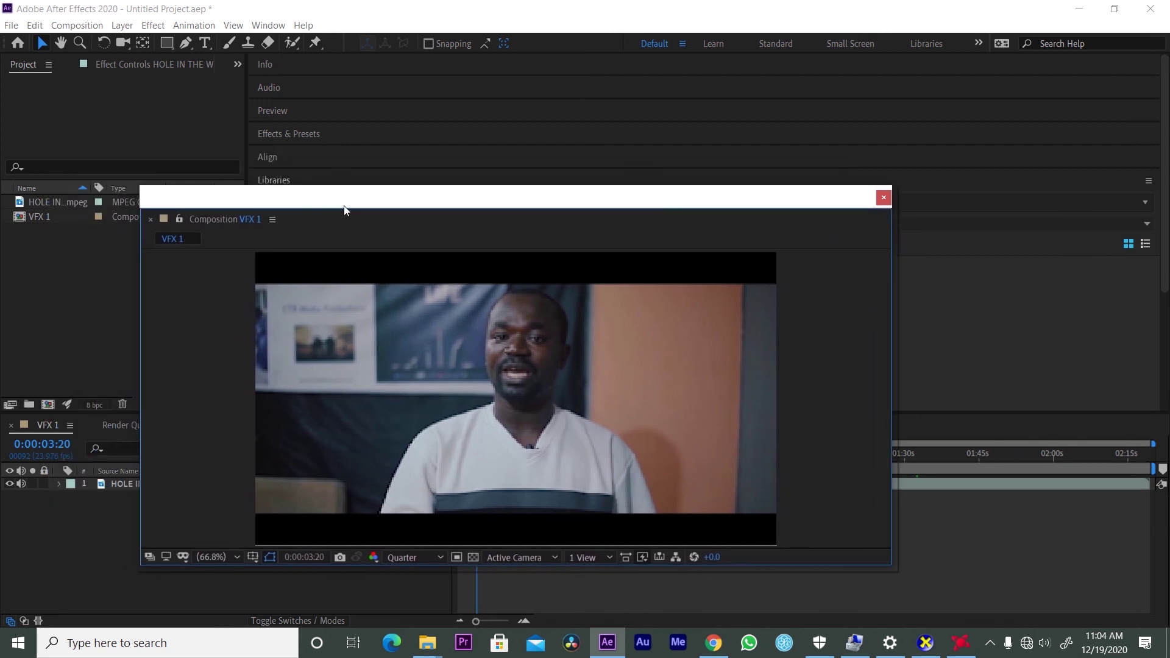
{"action": "left_click", "coordinate": [275, 220]}
{"action": "left_click", "coordinate": [269, 192]}
{"action": "left_click_drag", "start_coordinate": [270, 192], "coordinate": [263, 178]}
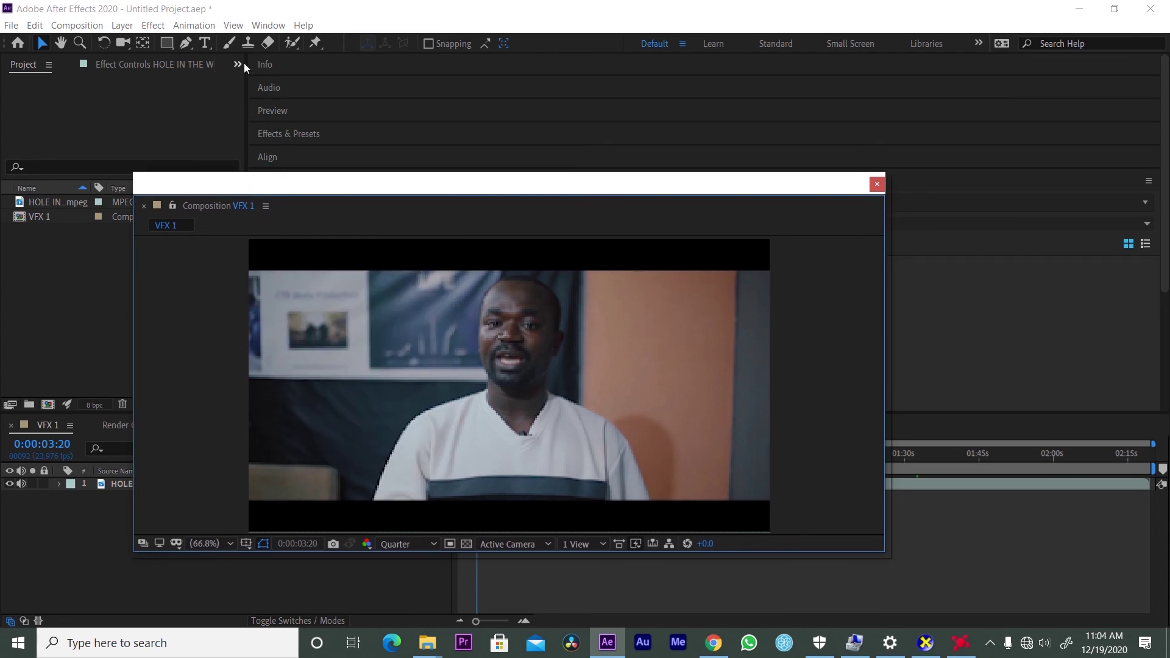
Reset the Default workspace to its saved layout so the composition viewer docks again.
{"action": "left_click", "coordinate": [268, 25]}
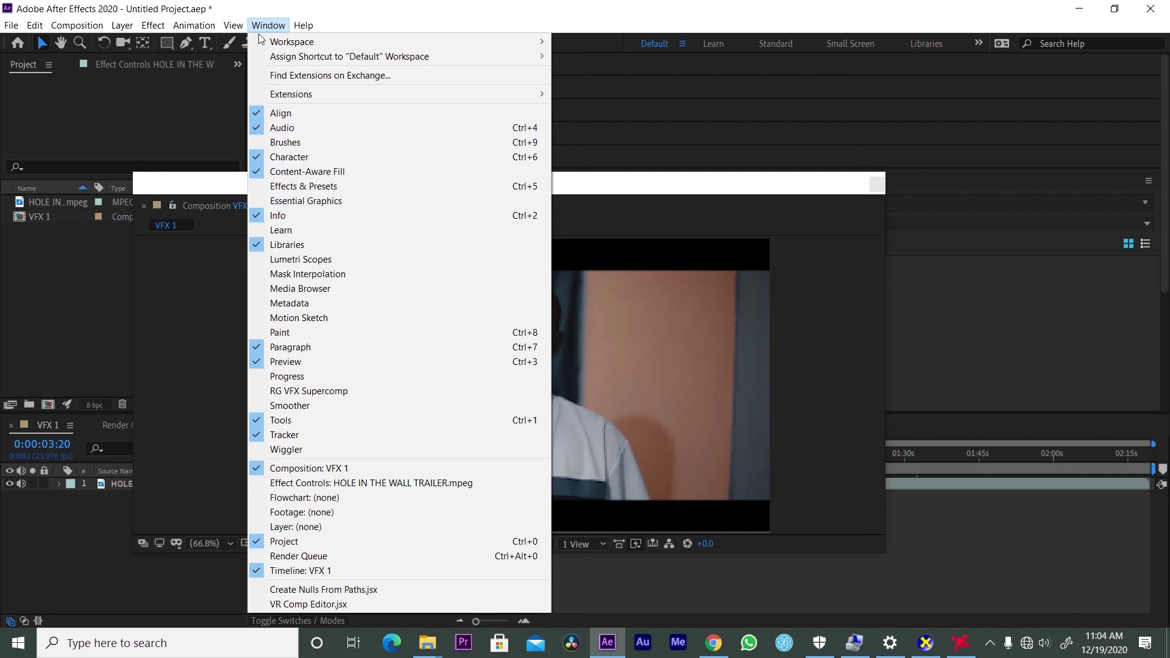
{"action": "mouse_move", "coordinate": [317, 42]}
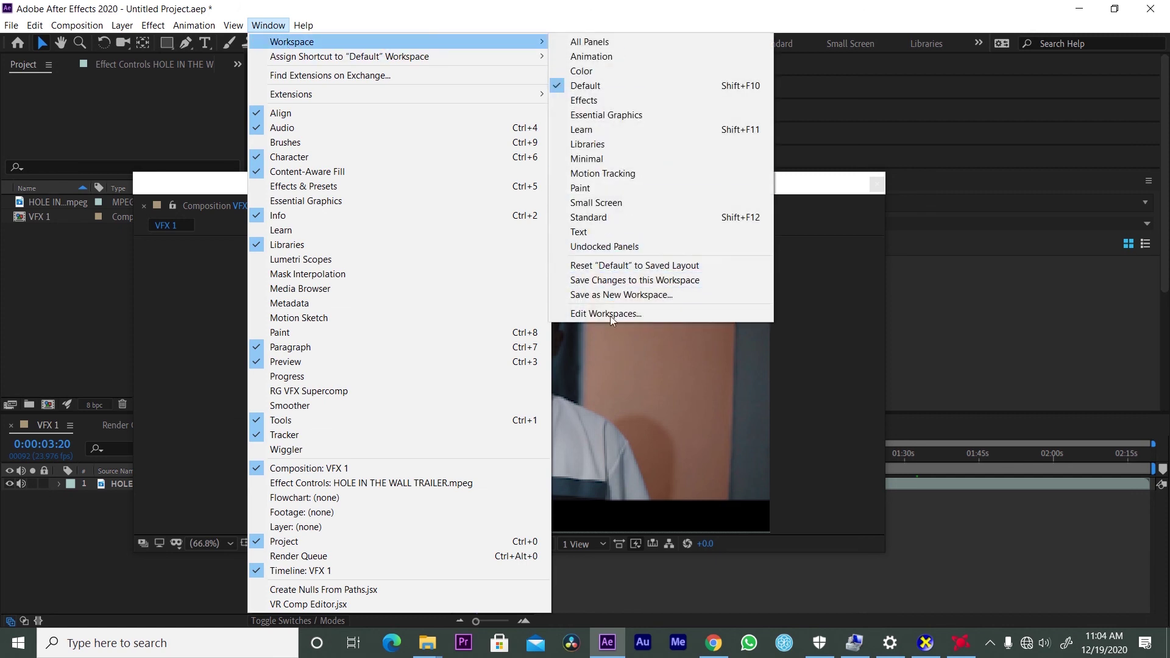
{"action": "left_click", "coordinate": [622, 266]}
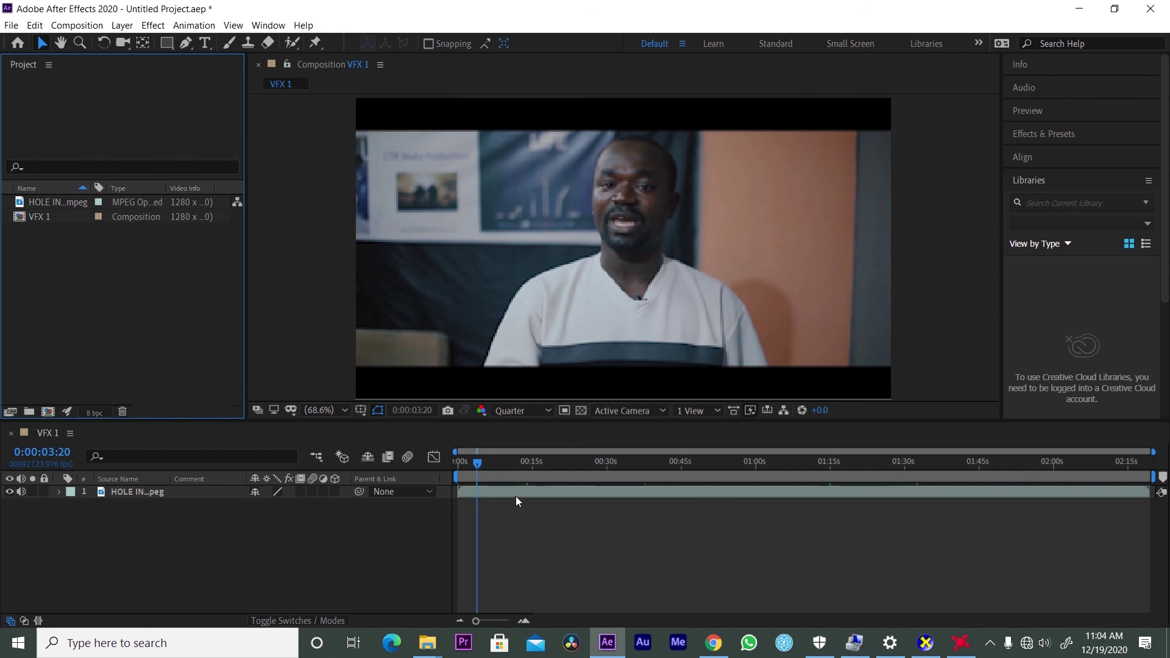
{"action": "left_click", "coordinate": [241, 530]}
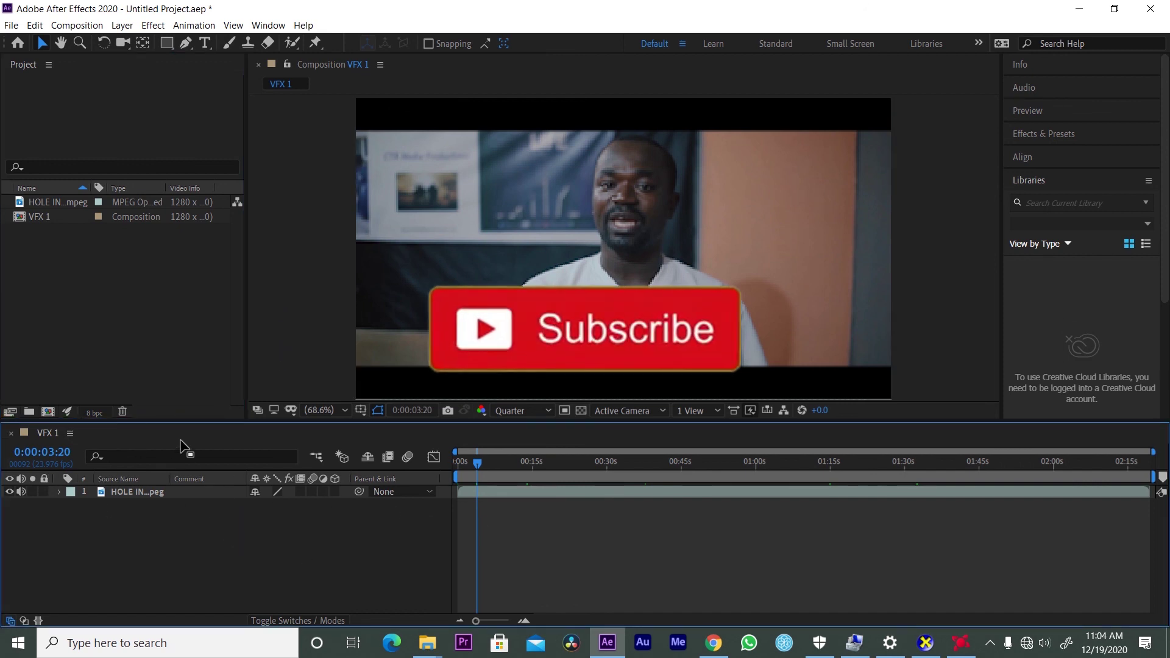
{"action": "left_click", "coordinate": [311, 146]}
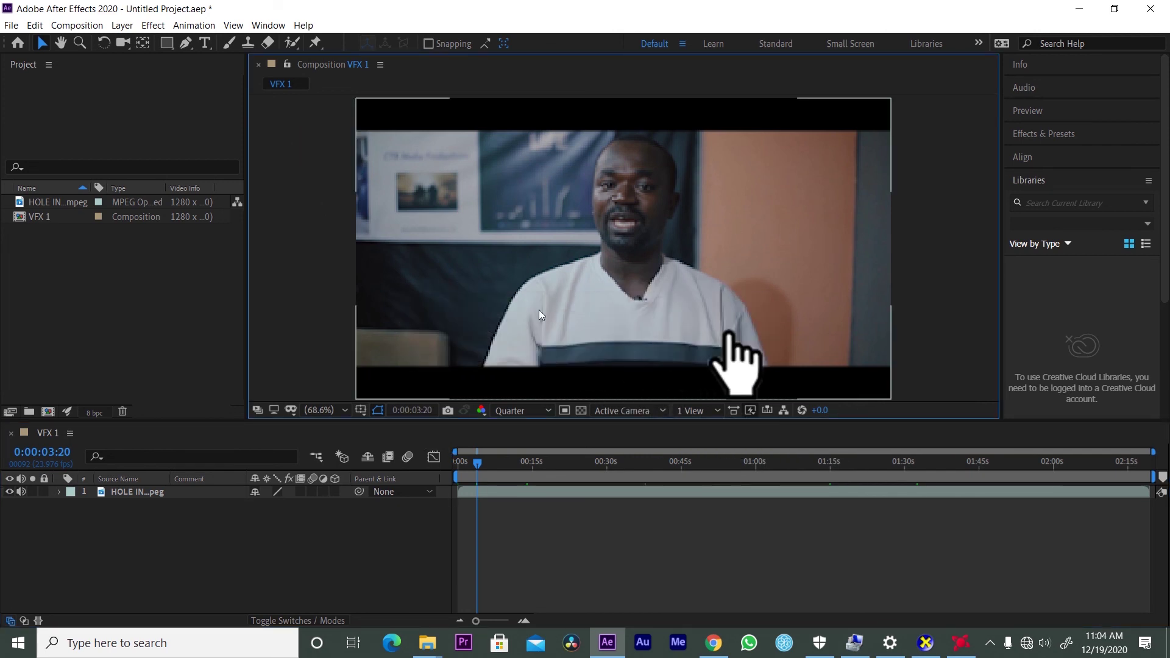
{"action": "left_click", "coordinate": [108, 127]}
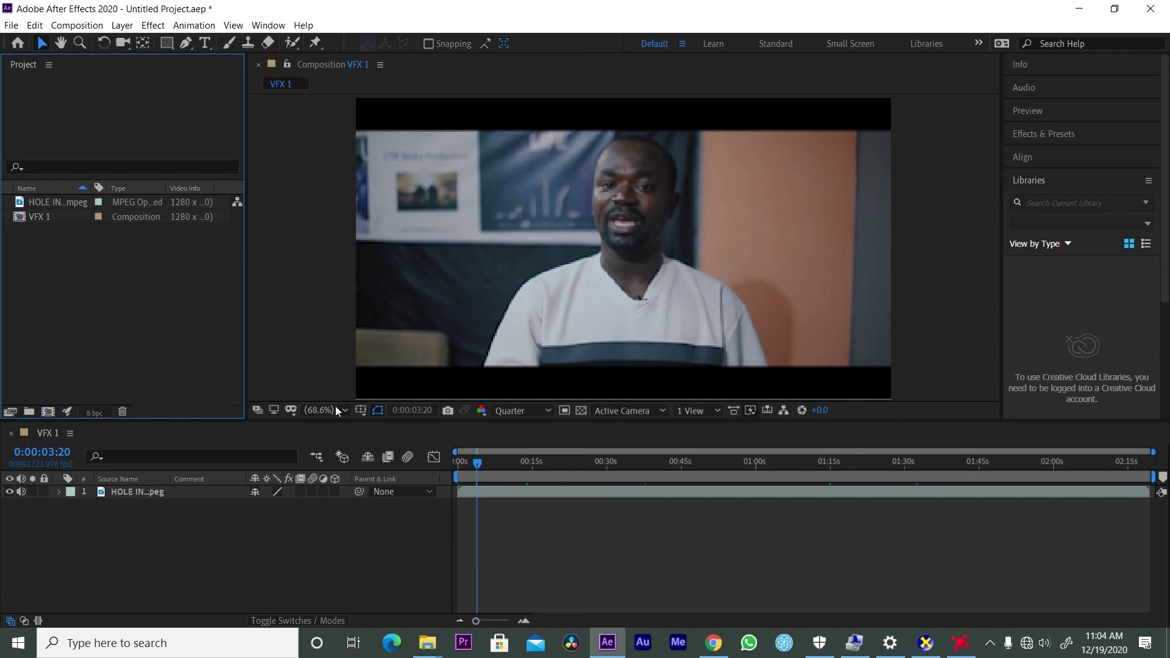
{"action": "left_click", "coordinate": [523, 536]}
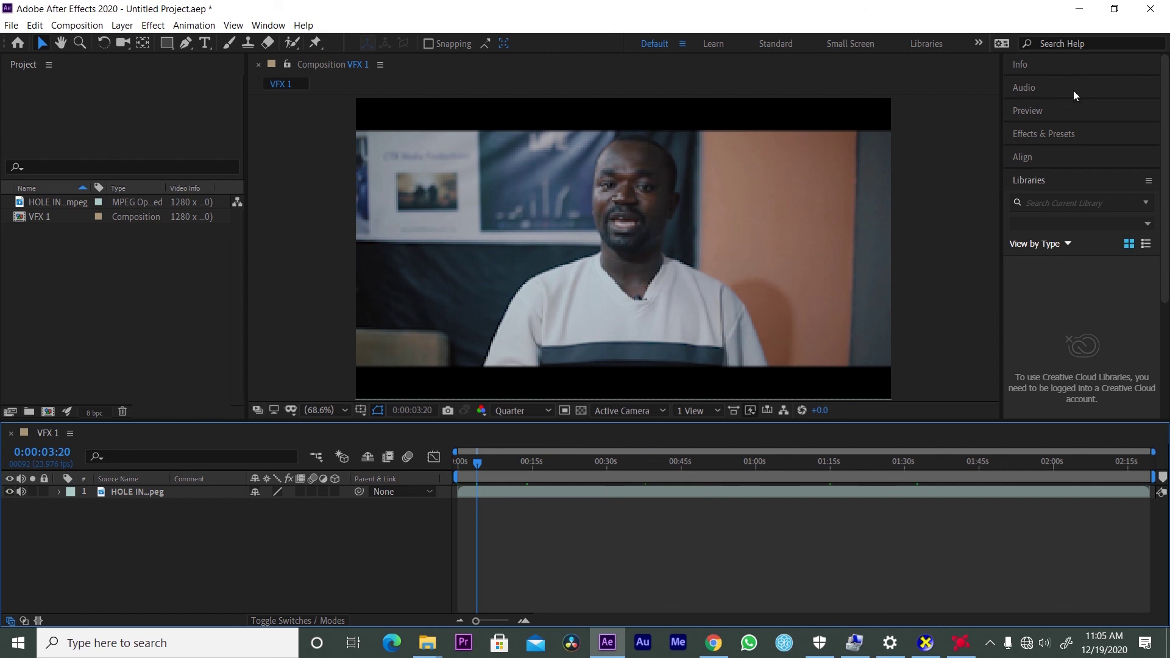
{"action": "left_click", "coordinate": [1056, 275]}
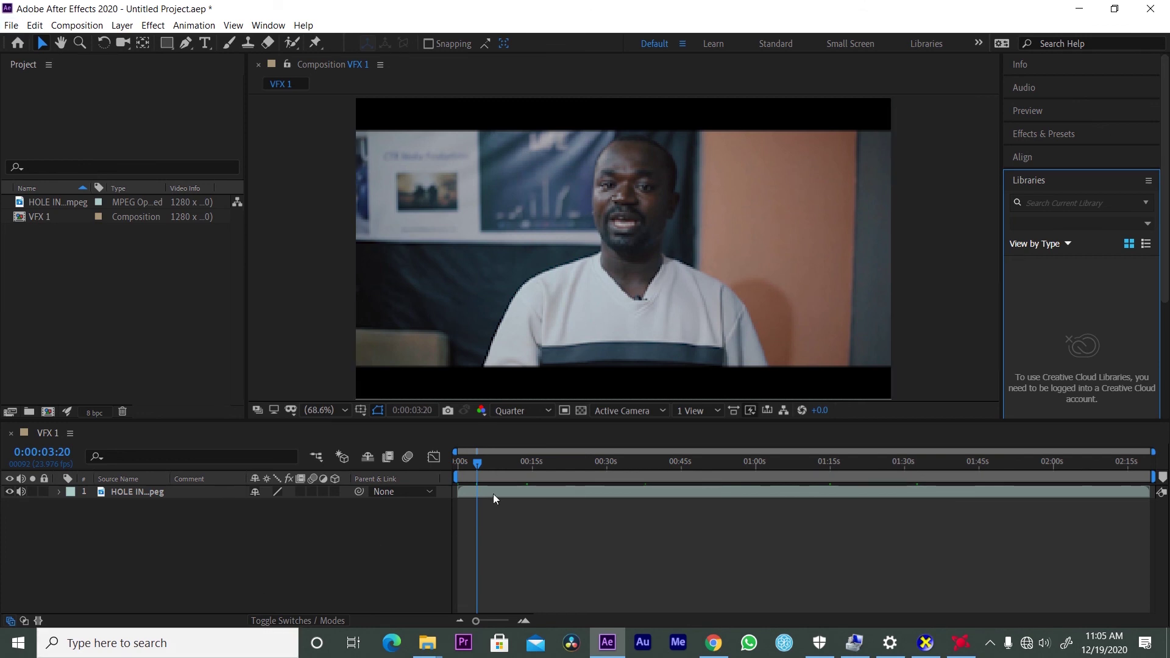
{"action": "left_click", "coordinate": [170, 492]}
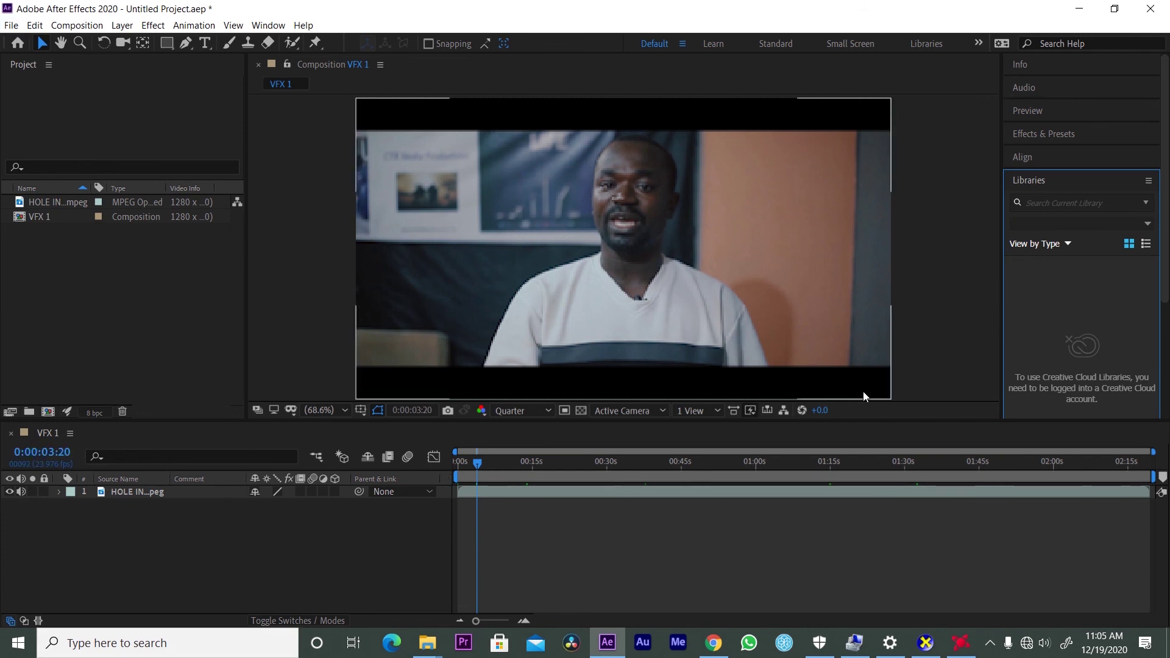